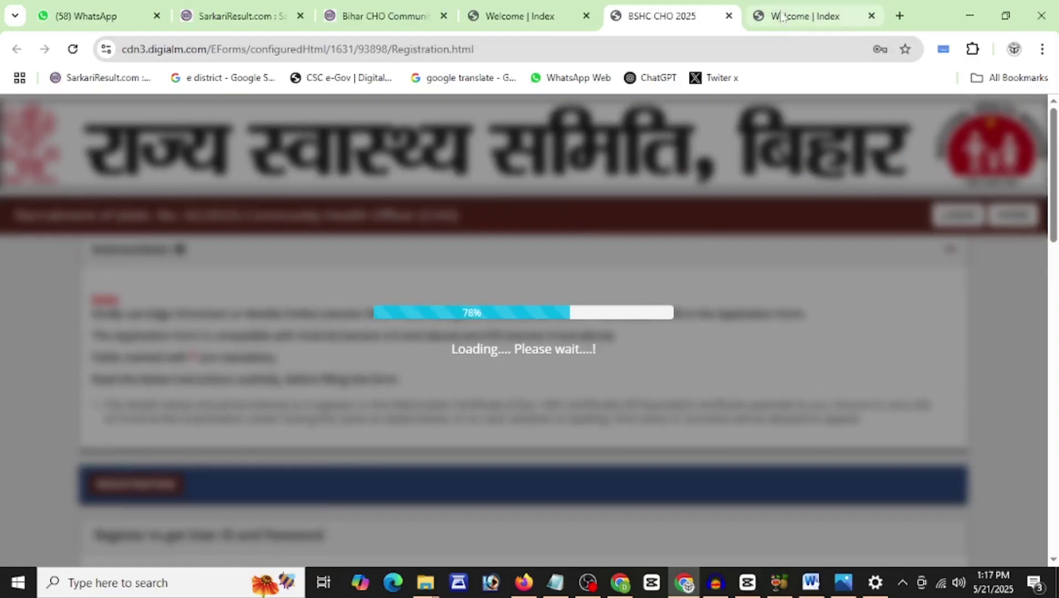
Close the stalled registration tab and start a fresh candidate registration with REGISTER
{"action": "left_click", "coordinate": [729, 16]}
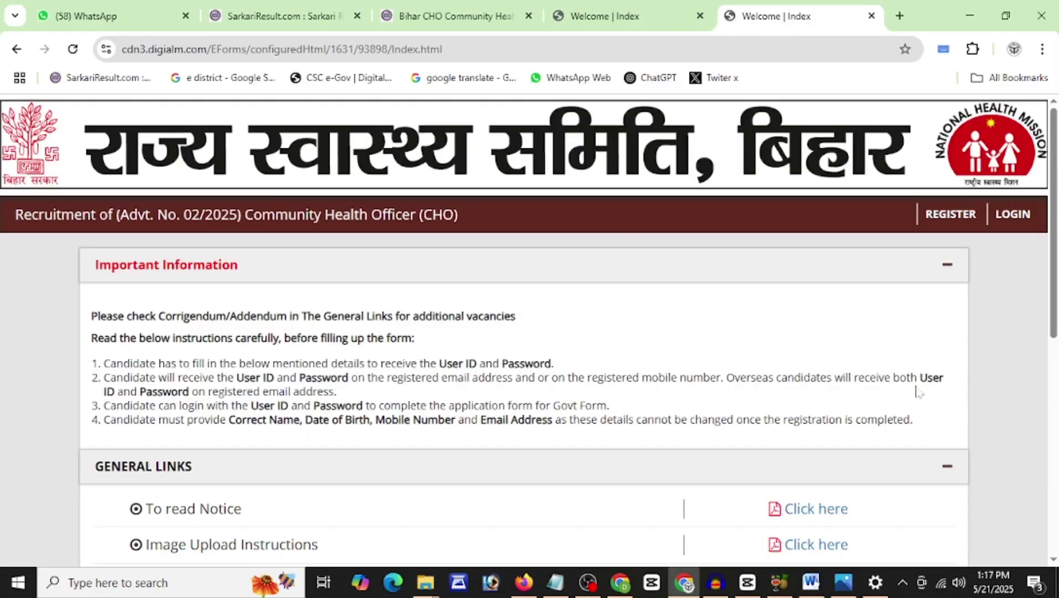
{"action": "scroll", "coordinate": [1057, 219], "scroll_direction": "down", "scroll_amount": 6}
{"action": "scroll", "coordinate": [971, 202], "scroll_direction": "up", "scroll_amount": 5}
{"action": "left_click", "coordinate": [949, 163]}
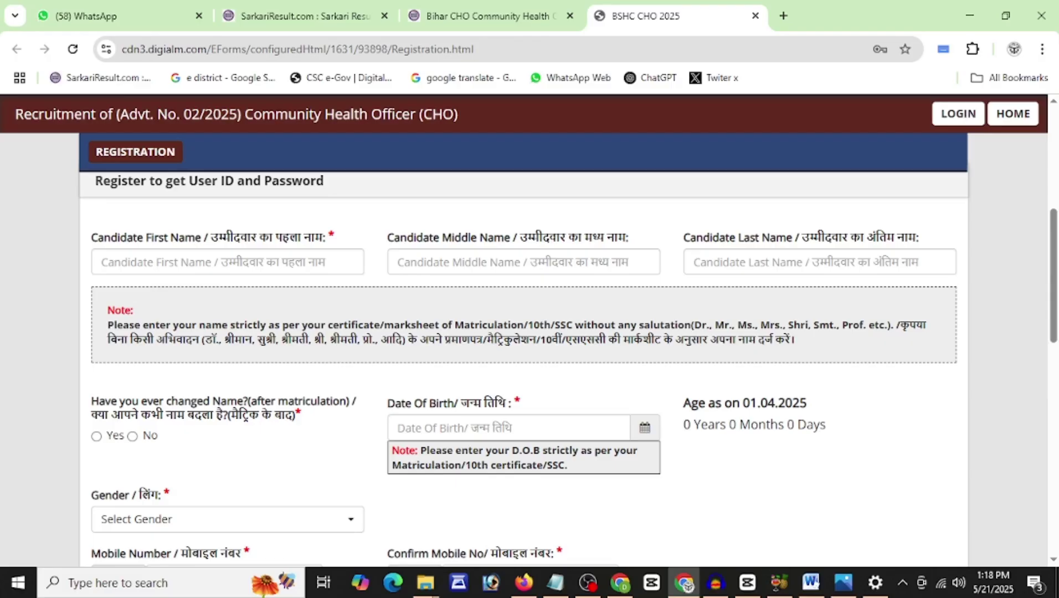
Enter the candidate's first and last name, leaving the middle name blank
{"action": "left_click", "coordinate": [227, 262]}
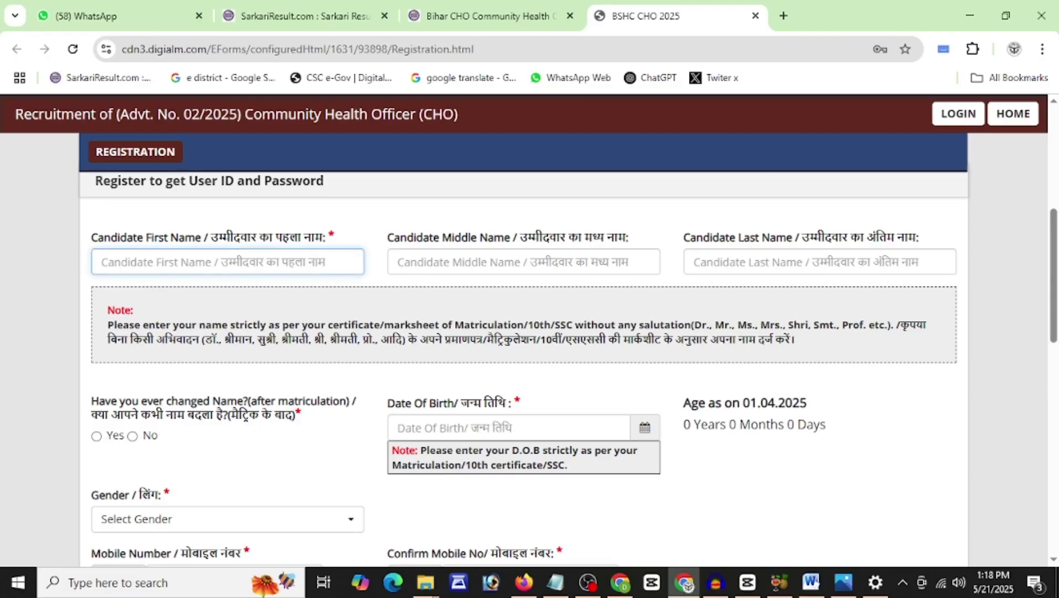
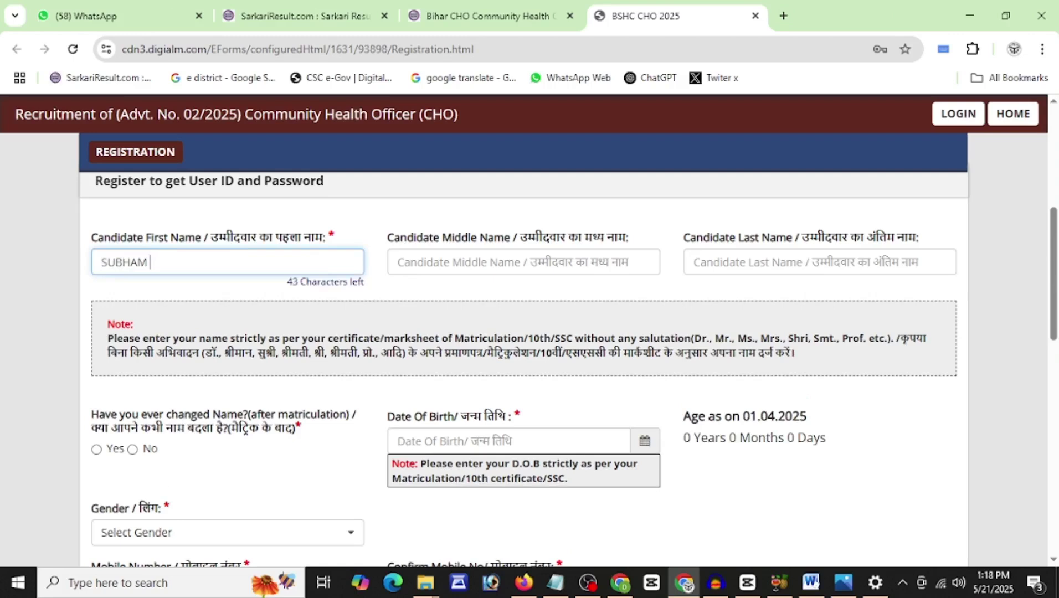
{"action": "key", "text": "Tab"}
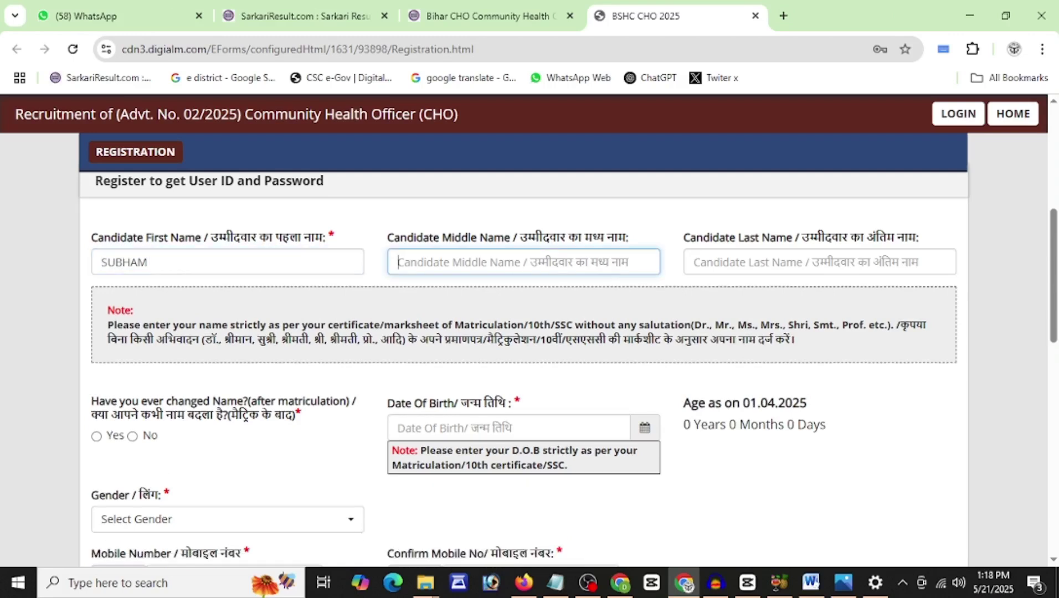
{"action": "key", "text": "Tab"}
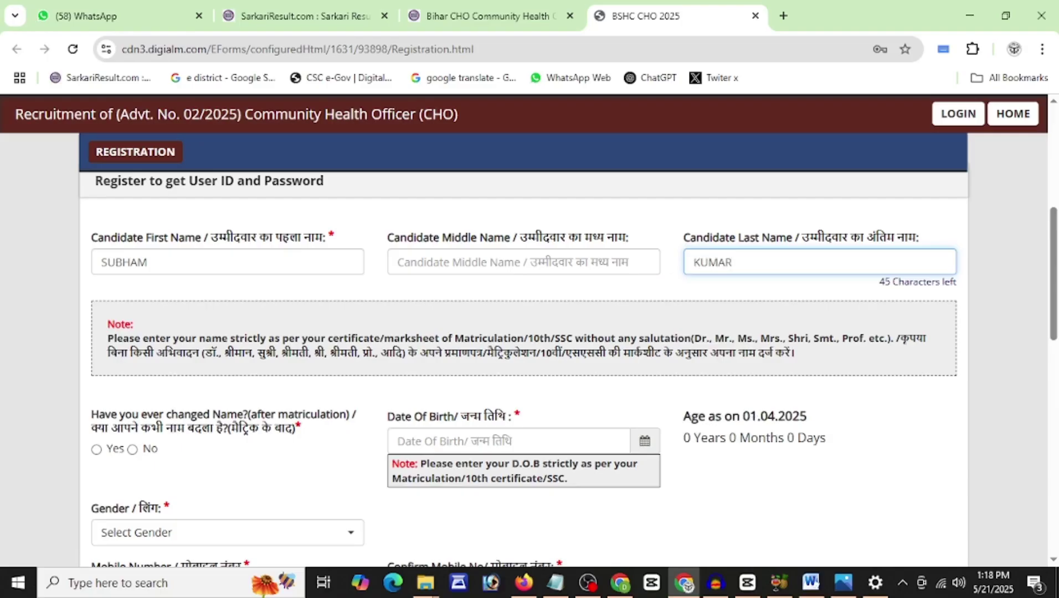
{"action": "left_click", "coordinate": [150, 262]}
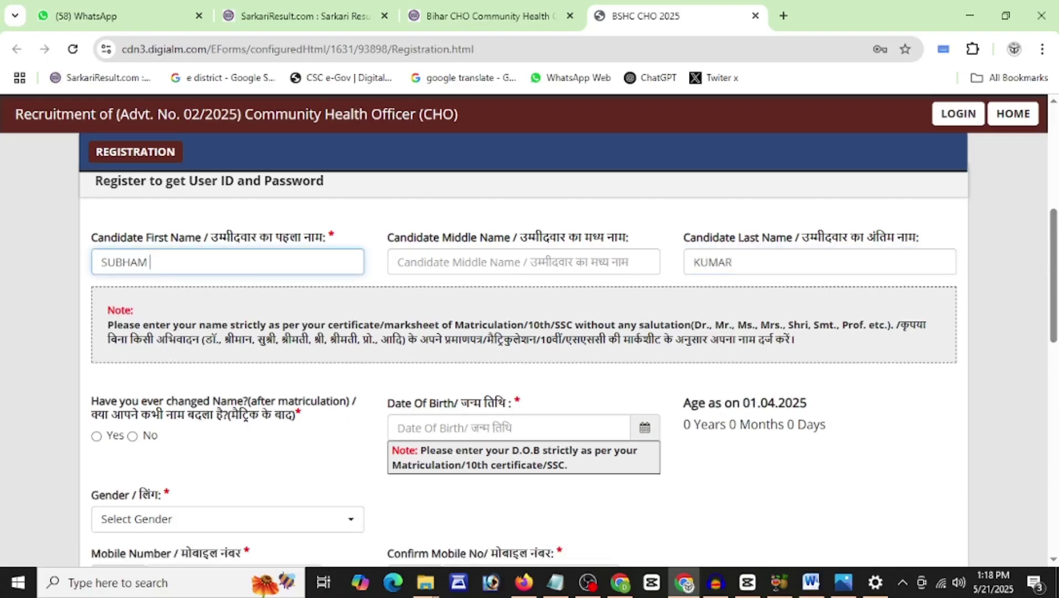
{"action": "scroll", "coordinate": [470, 316], "scroll_direction": "down", "scroll_amount": 3}
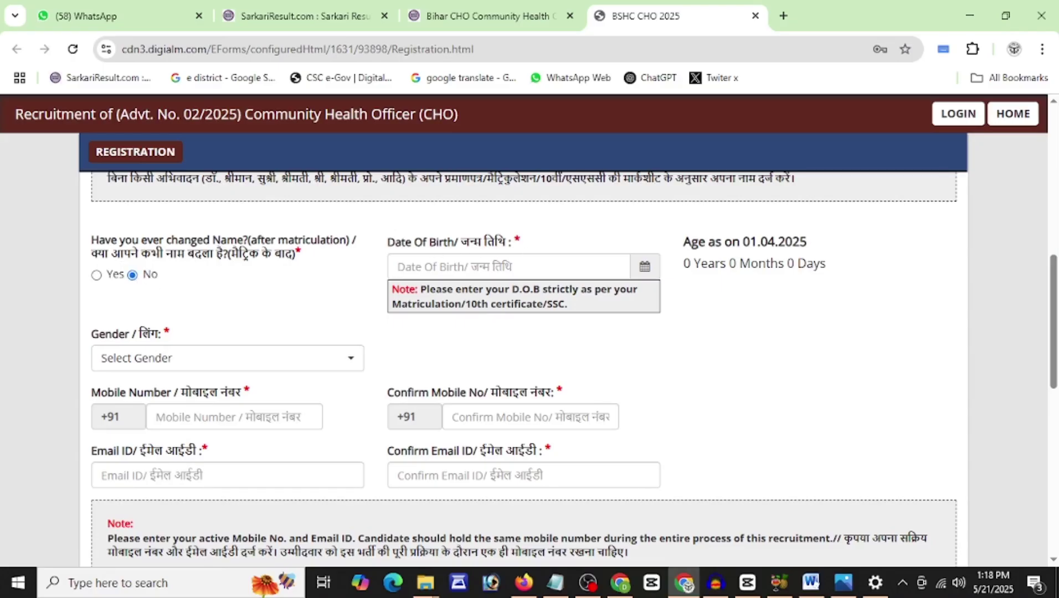
{"action": "left_click", "coordinate": [643, 267]}
{"action": "left_click", "coordinate": [472, 298]}
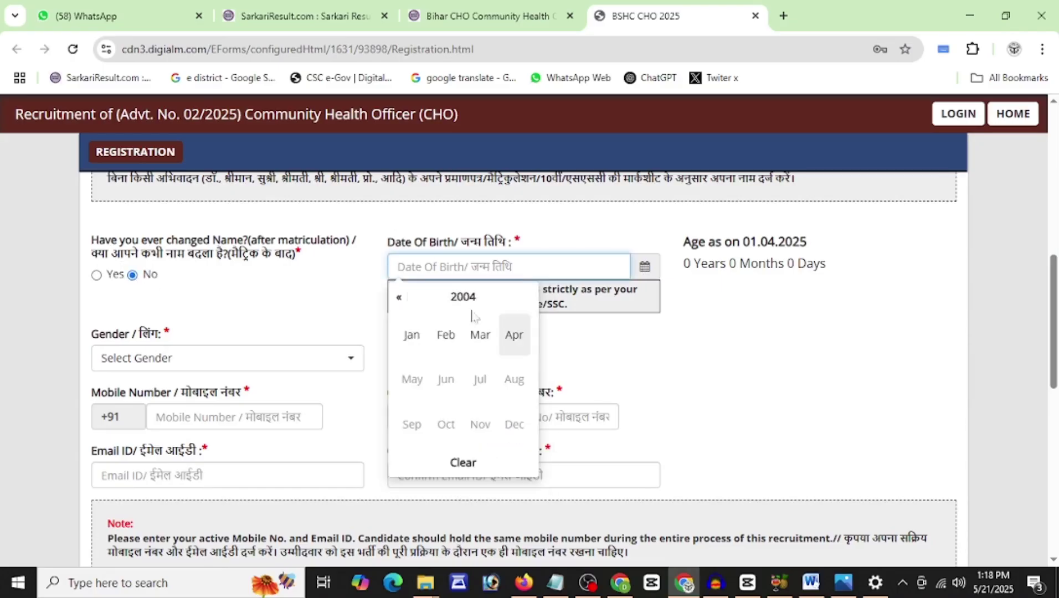
{"action": "left_click", "coordinate": [463, 298]}
{"action": "left_click", "coordinate": [446, 336]}
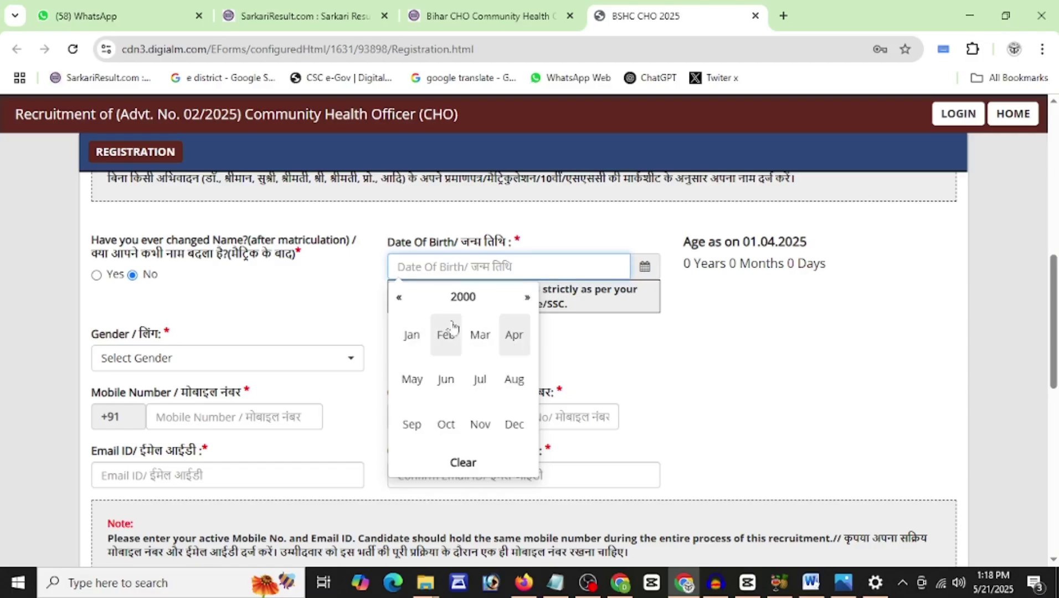
{"action": "left_click", "coordinate": [469, 299]}
{"action": "left_click", "coordinate": [479, 338]}
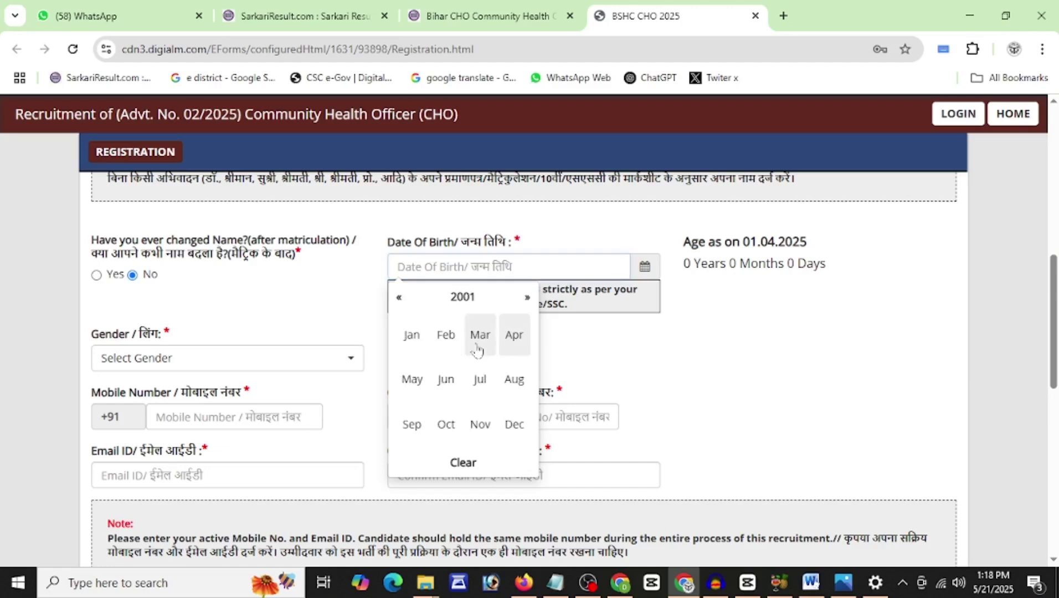
{"action": "left_click", "coordinate": [447, 424]}
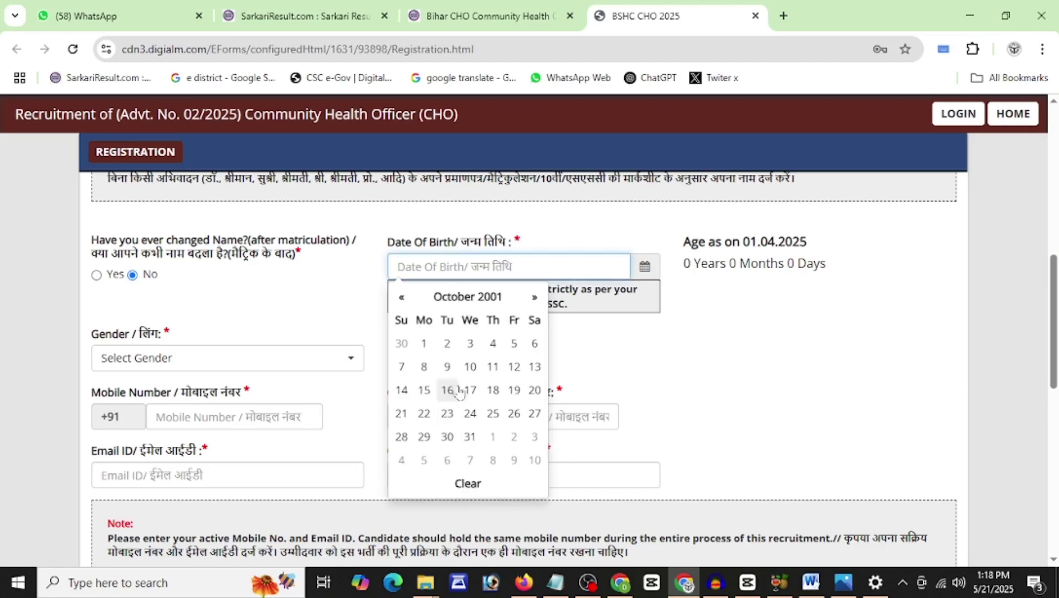
{"action": "left_click", "coordinate": [425, 343]}
Select gender Male and enter the mobile number and e-mail address with their confirmations
{"action": "left_click", "coordinate": [193, 442]}
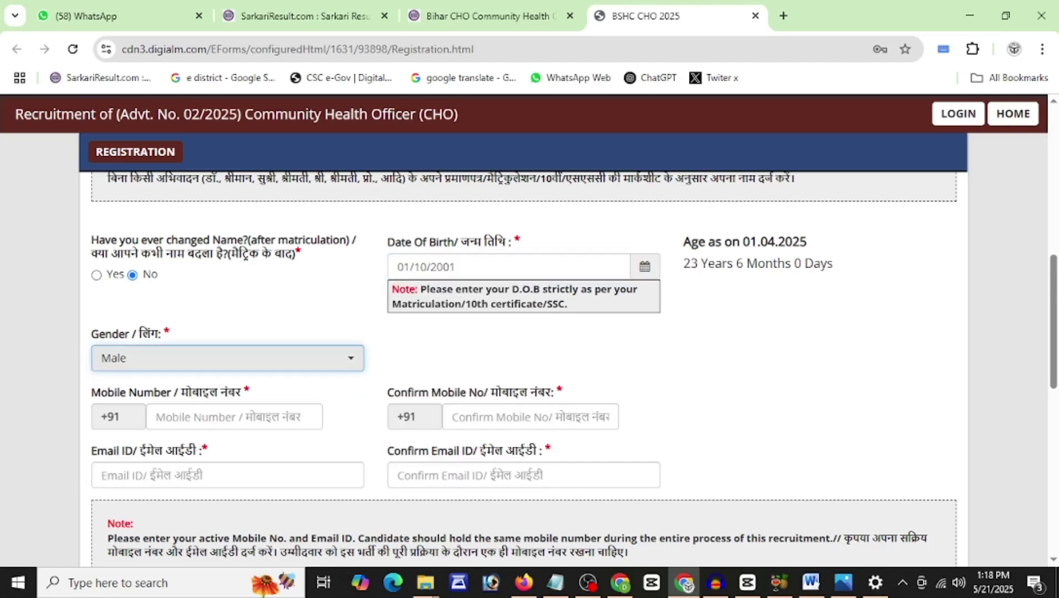
{"action": "left_click", "coordinate": [221, 417]}
{"action": "type", "text": "9"}
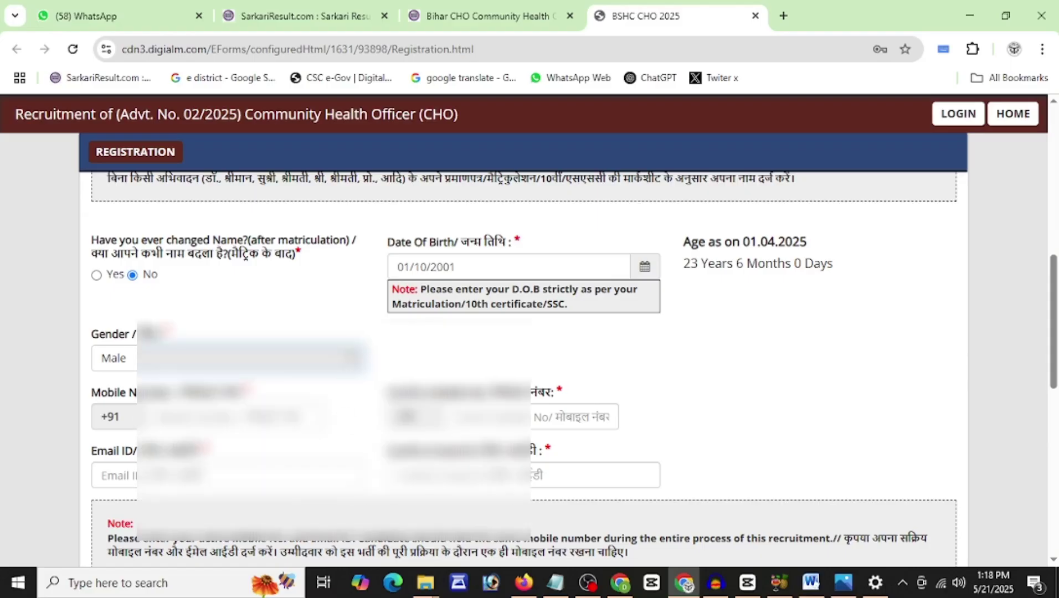
{"action": "left_click", "coordinate": [222, 417]}
{"action": "type", "text": "9"}
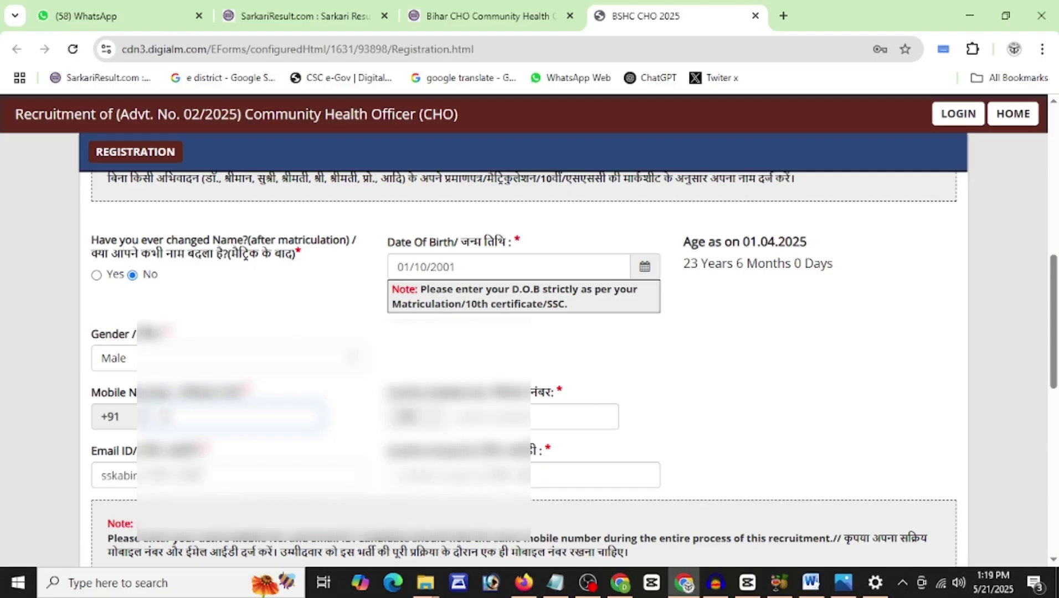
{"action": "left_click", "coordinate": [510, 417]}
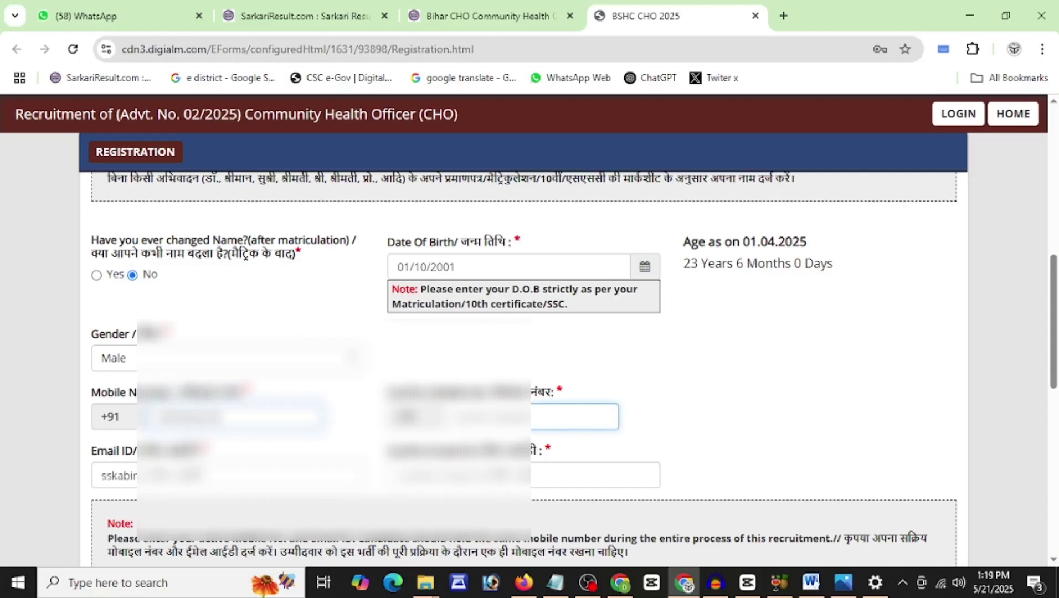
{"action": "left_click", "coordinate": [227, 476]}
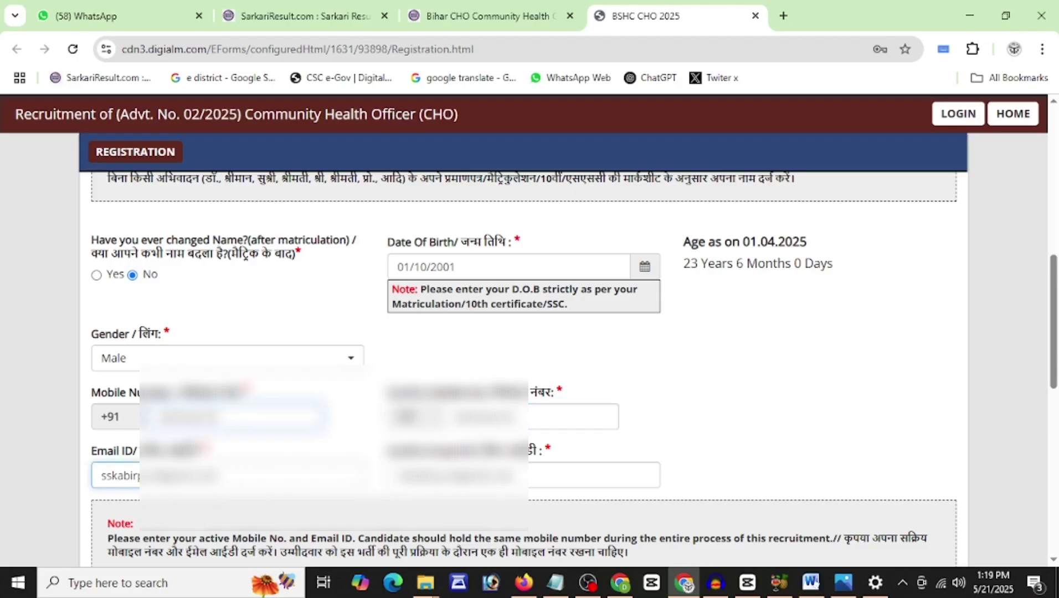
{"action": "key", "text": "Tab"}
{"action": "scroll", "coordinate": [510, 245], "scroll_direction": "down", "scroll_amount": 5}
Request the registration OTPs by submitting the captcha, then begin entering the mobile OTP
{"action": "left_click", "coordinate": [527, 251]}
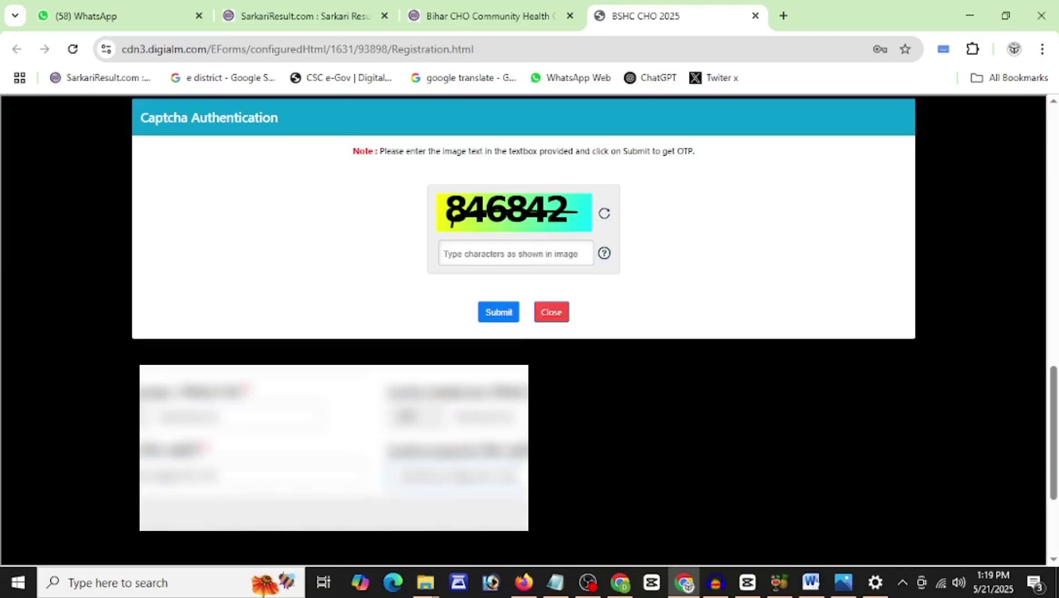
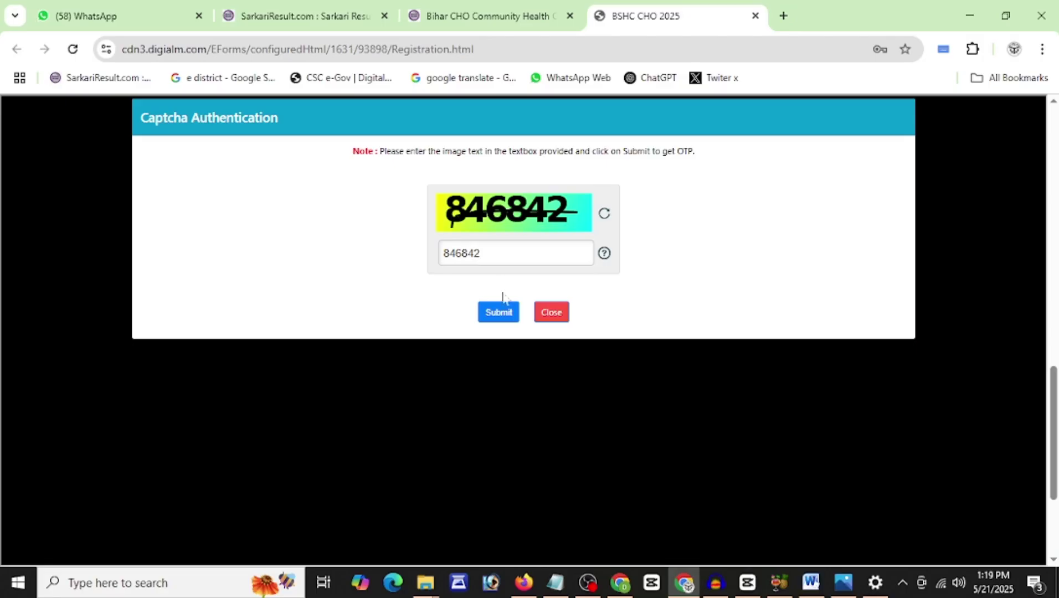
{"action": "left_click", "coordinate": [501, 310]}
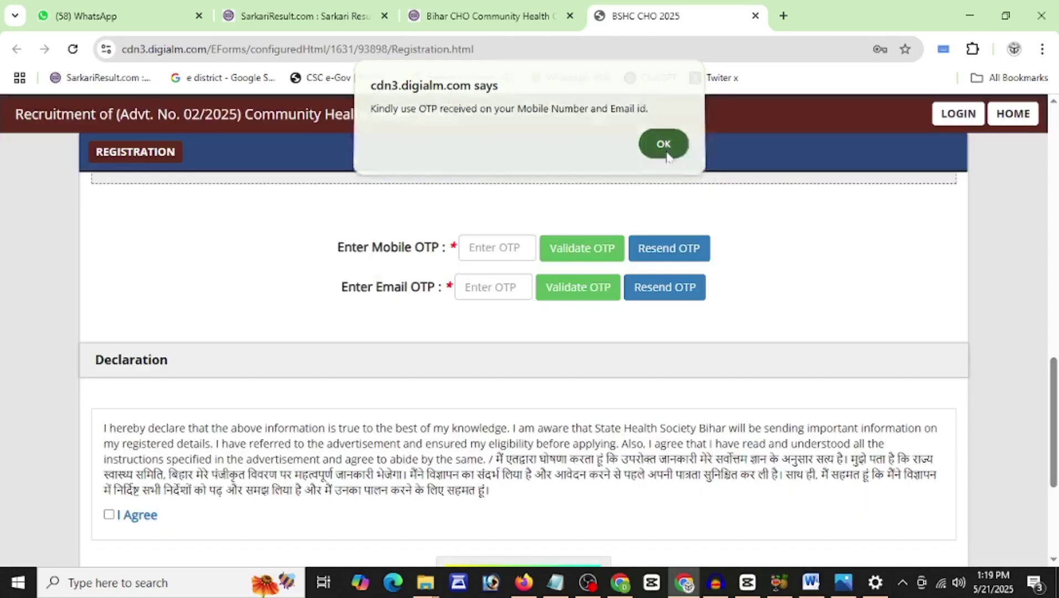
{"action": "left_click", "coordinate": [665, 150]}
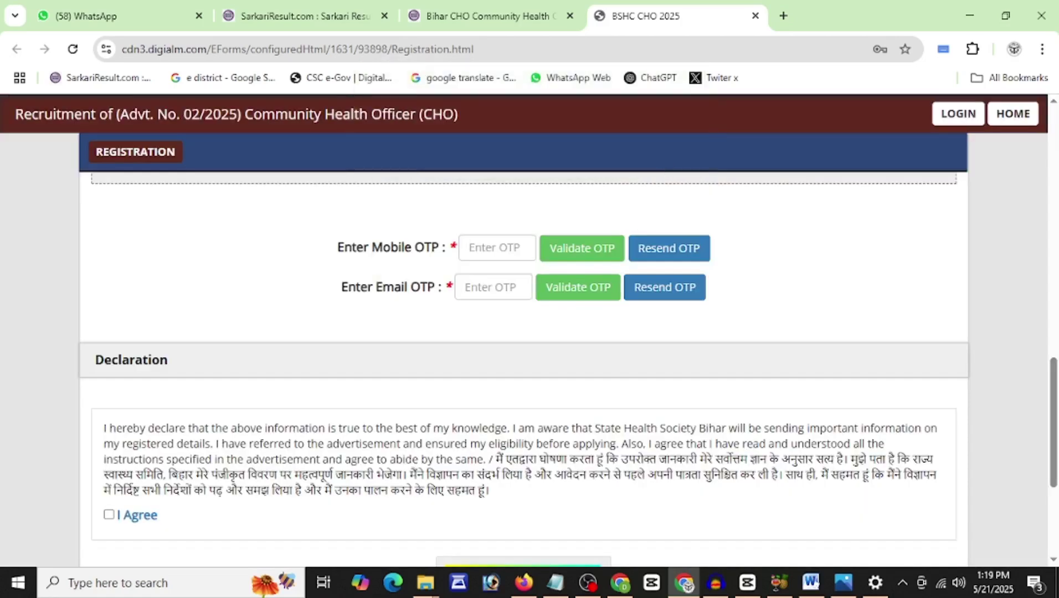
{"action": "left_click", "coordinate": [483, 313]}
{"action": "left_click", "coordinate": [497, 248]}
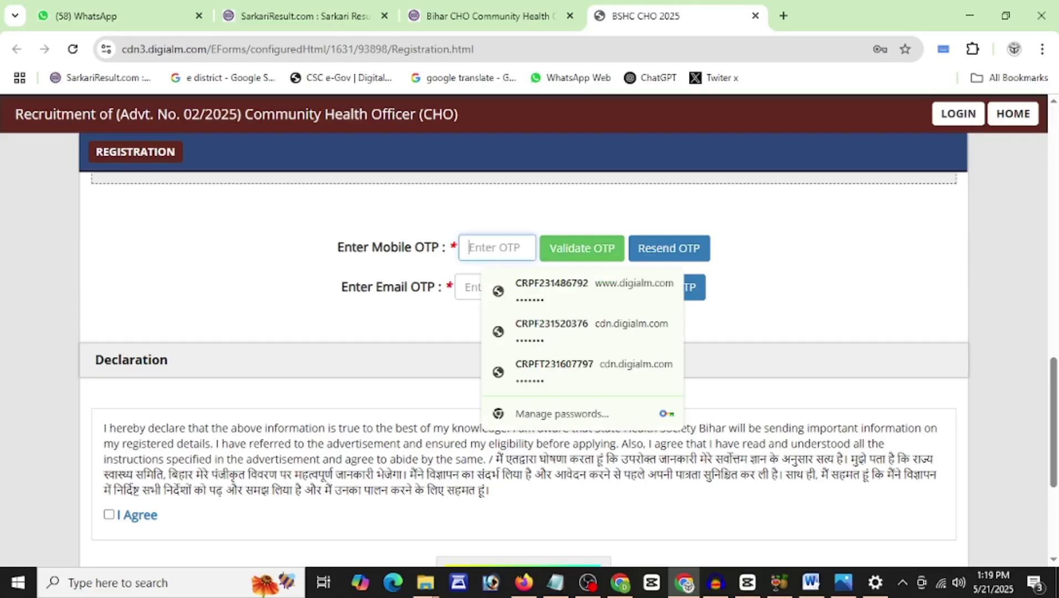
{"action": "scroll", "coordinate": [108, 341], "scroll_direction": "down", "scroll_amount": 3}
Accept the declaration, reverify with the captcha, tick every verification box and submit
{"action": "left_click", "coordinate": [109, 340]}
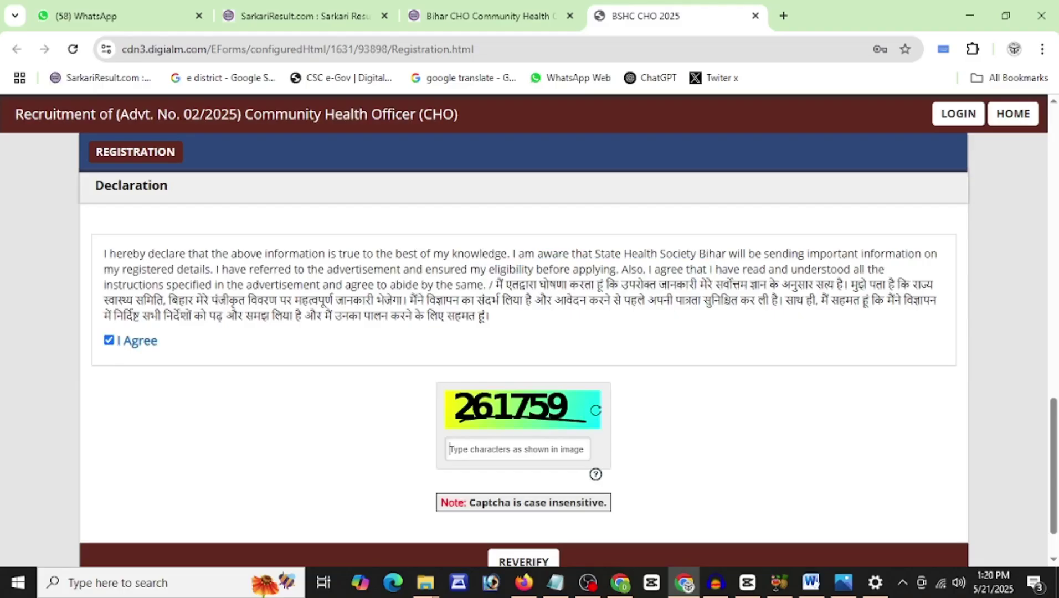
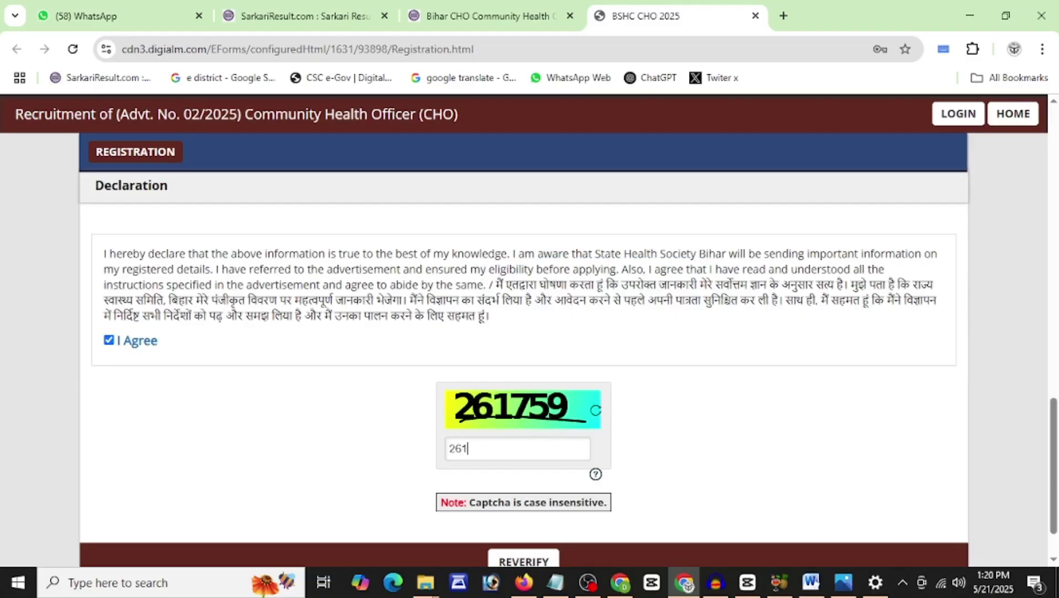
{"action": "left_click", "coordinate": [523, 562]}
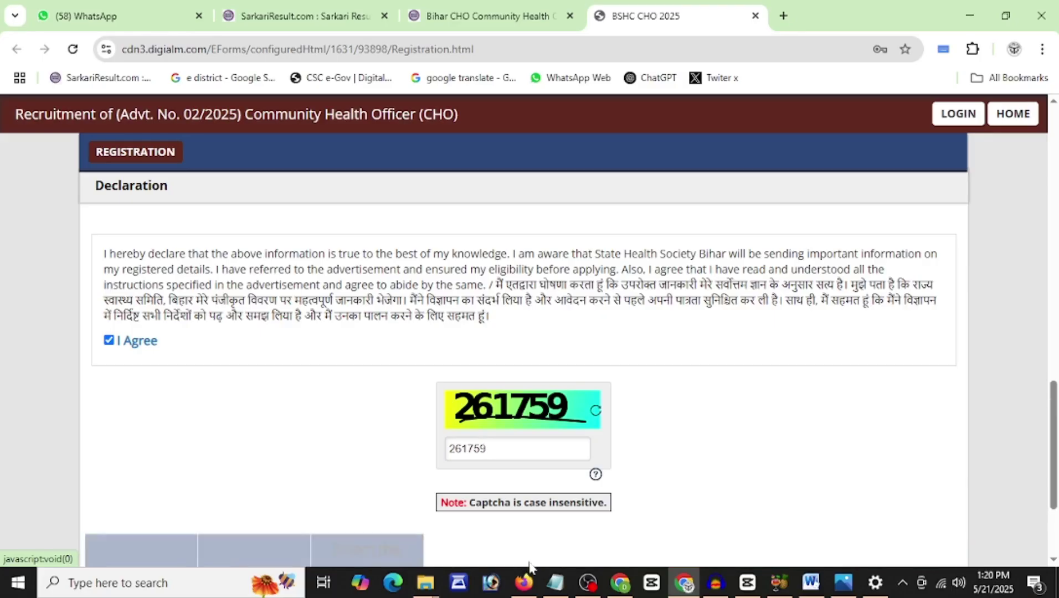
{"action": "left_click_drag", "start_coordinate": [1058, 418], "coordinate": [1058, 497]}
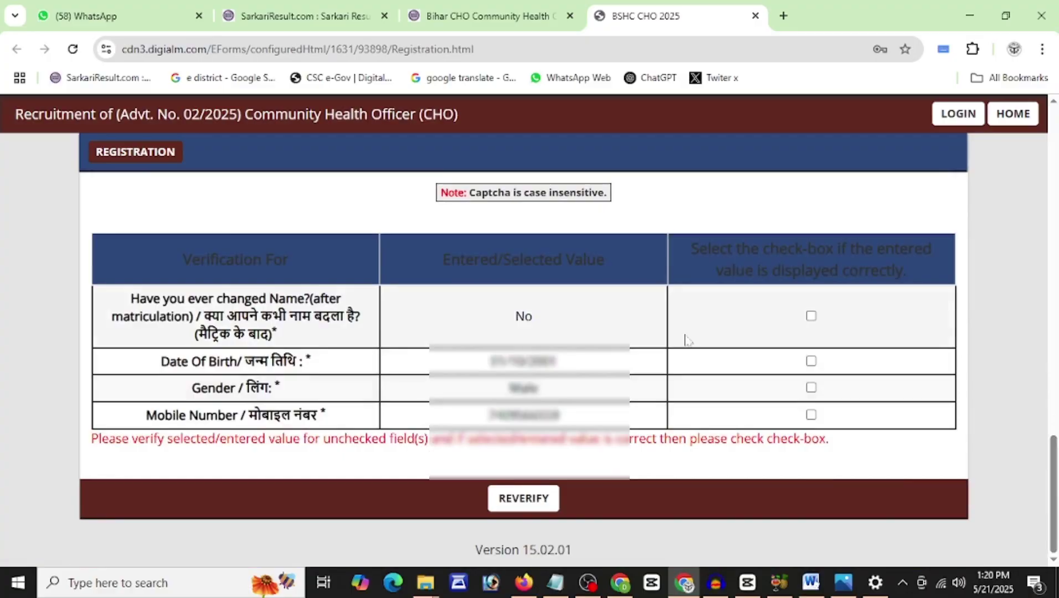
{"action": "left_click", "coordinate": [811, 316]}
{"action": "left_click", "coordinate": [811, 362]}
{"action": "left_click", "coordinate": [811, 388]}
{"action": "left_click", "coordinate": [811, 414]}
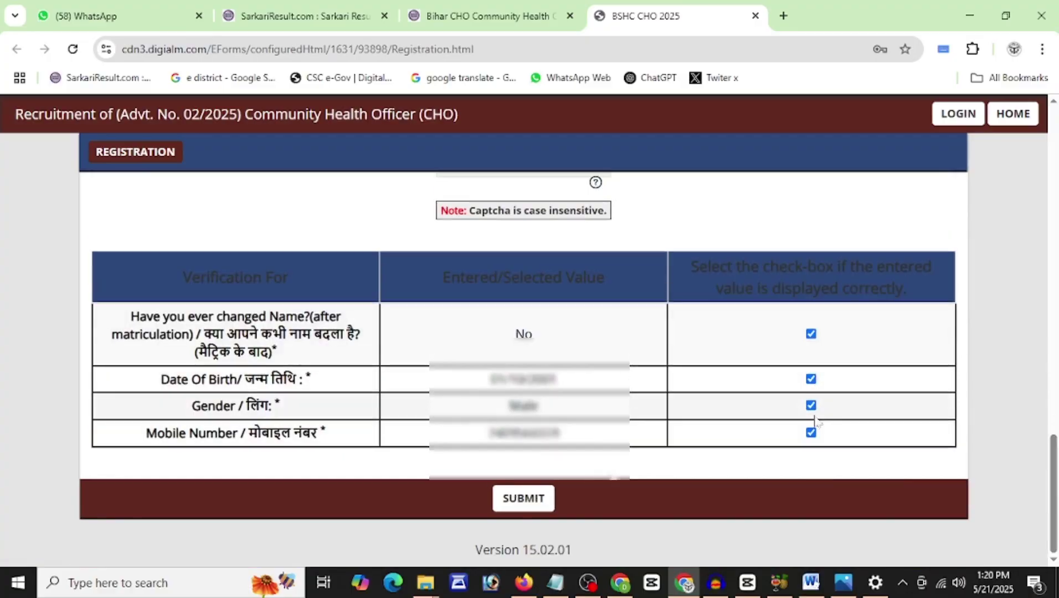
{"action": "left_click", "coordinate": [524, 500]}
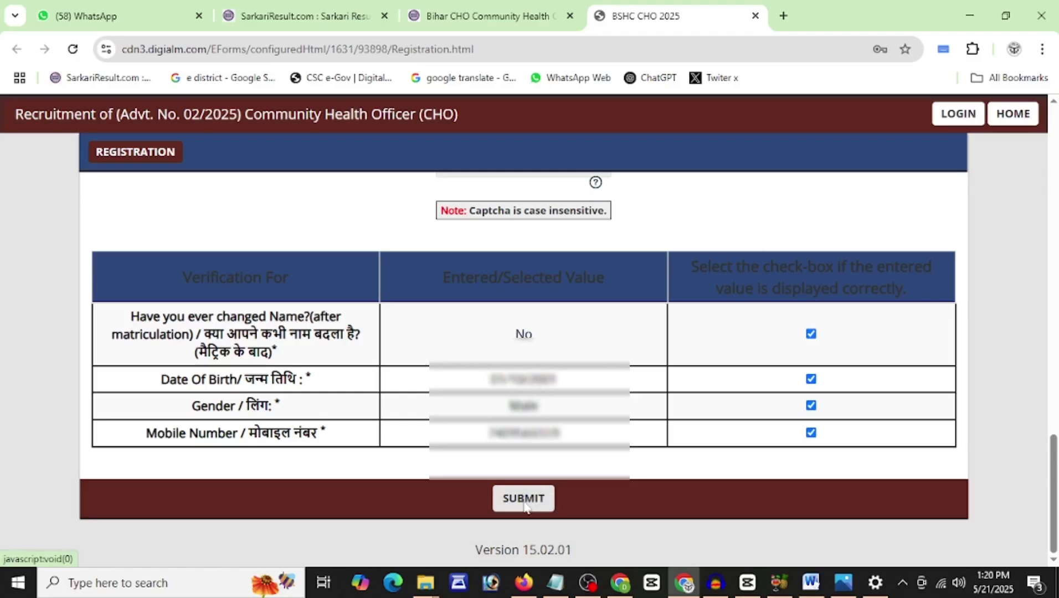
{"action": "left_click", "coordinate": [681, 266]}
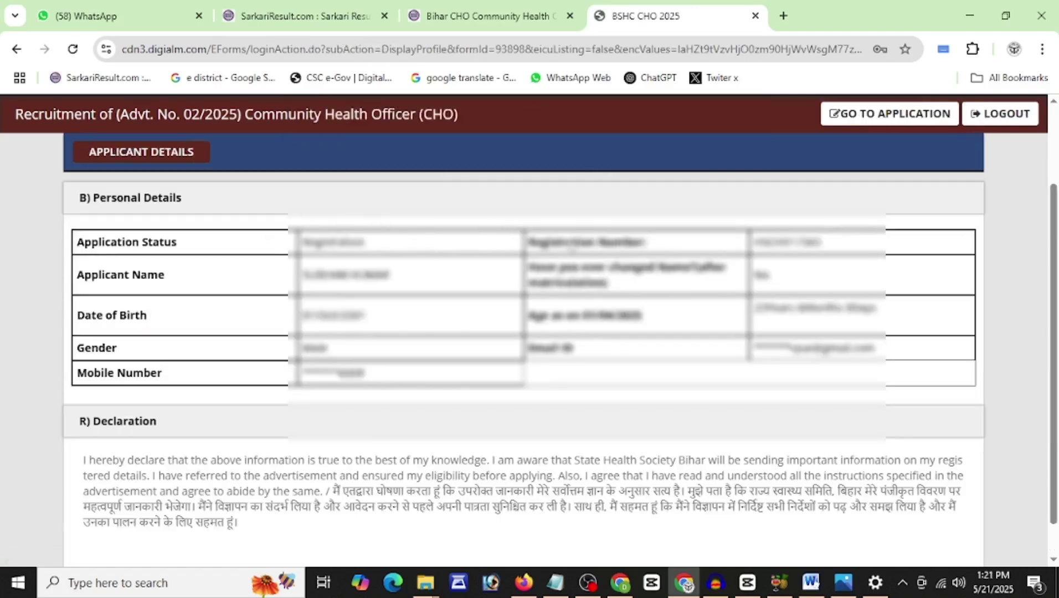
From the profile summary, go to the editable application form via GO TO APPLICATION
{"action": "left_click_drag", "start_coordinate": [753, 241], "coordinate": [820, 242]}
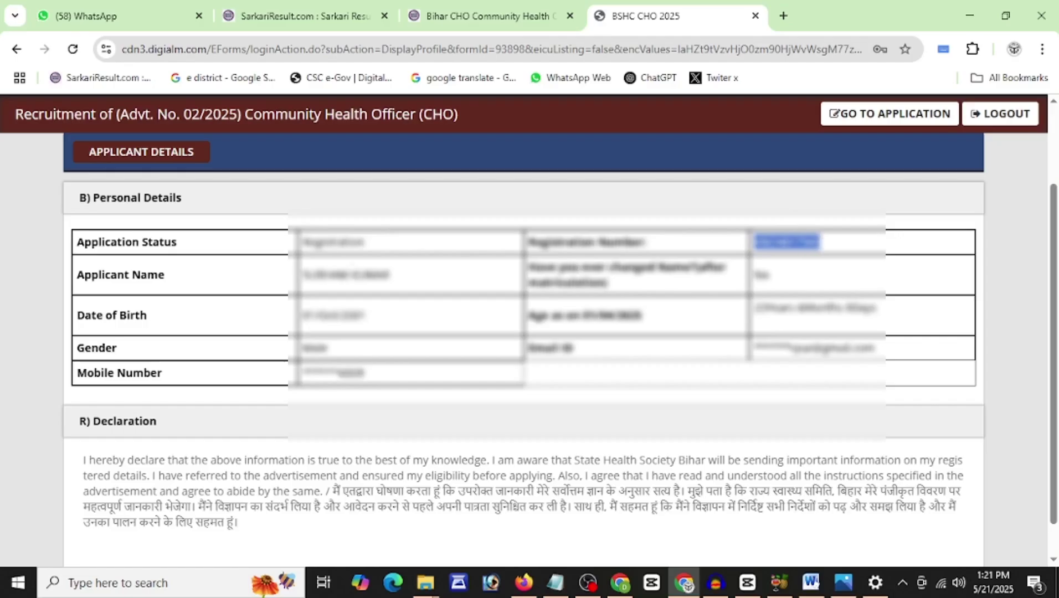
{"action": "left_click_drag", "start_coordinate": [302, 275], "coordinate": [390, 275]}
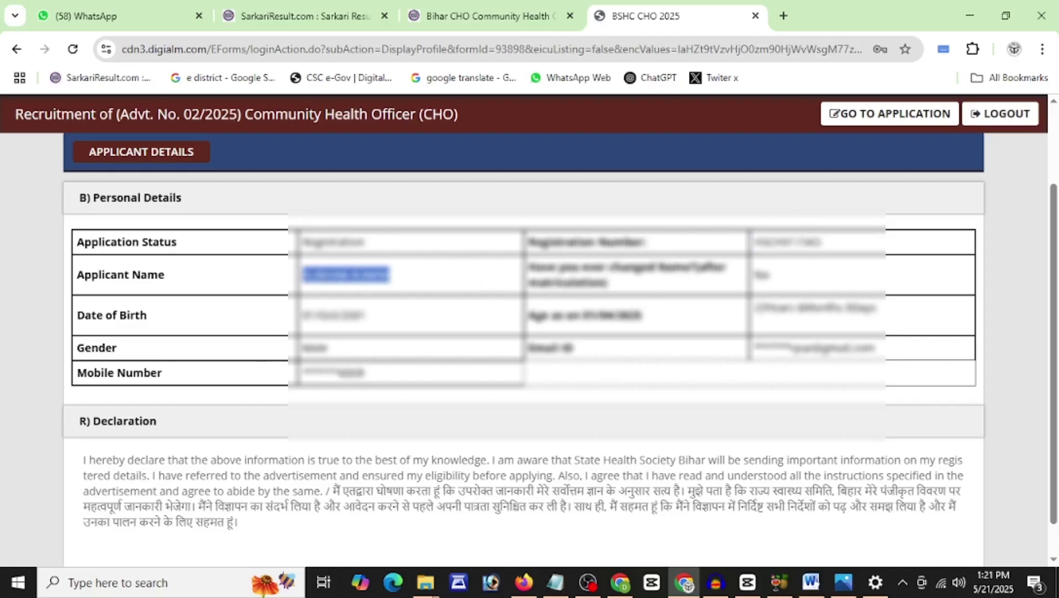
{"action": "left_click", "coordinate": [887, 118]}
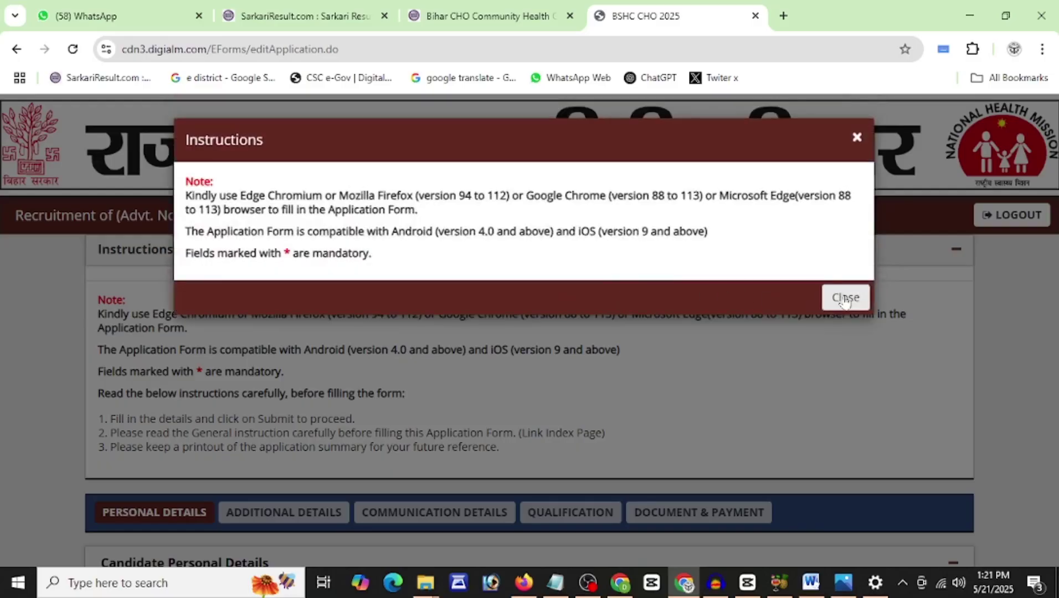
Dismiss the instructions and set marital status Unmarried and religion Hindu
{"action": "left_click", "coordinate": [846, 298]}
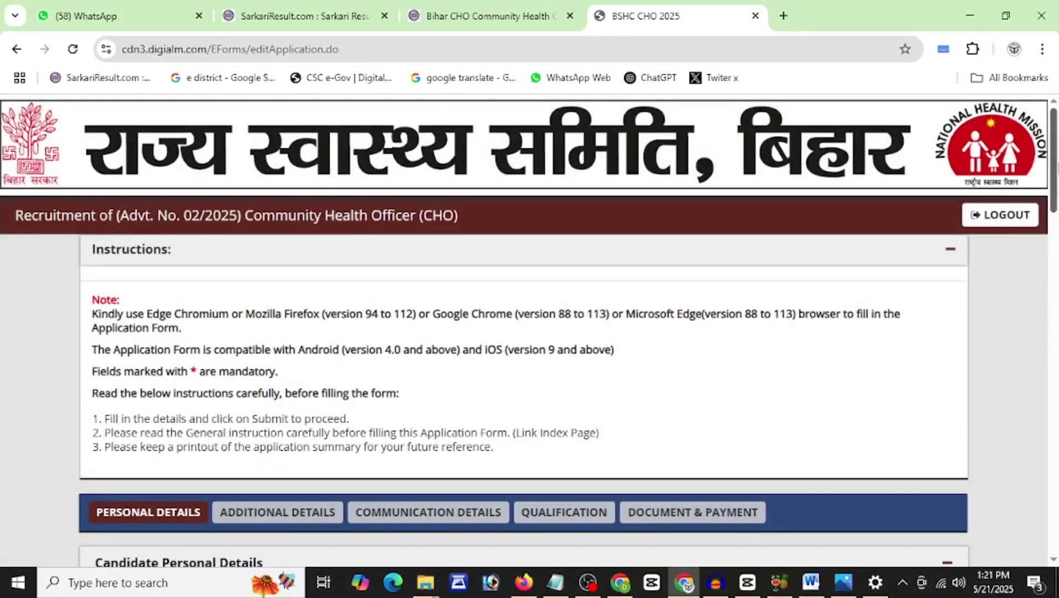
{"action": "scroll", "coordinate": [1057, 166], "scroll_direction": "down", "scroll_amount": 8}
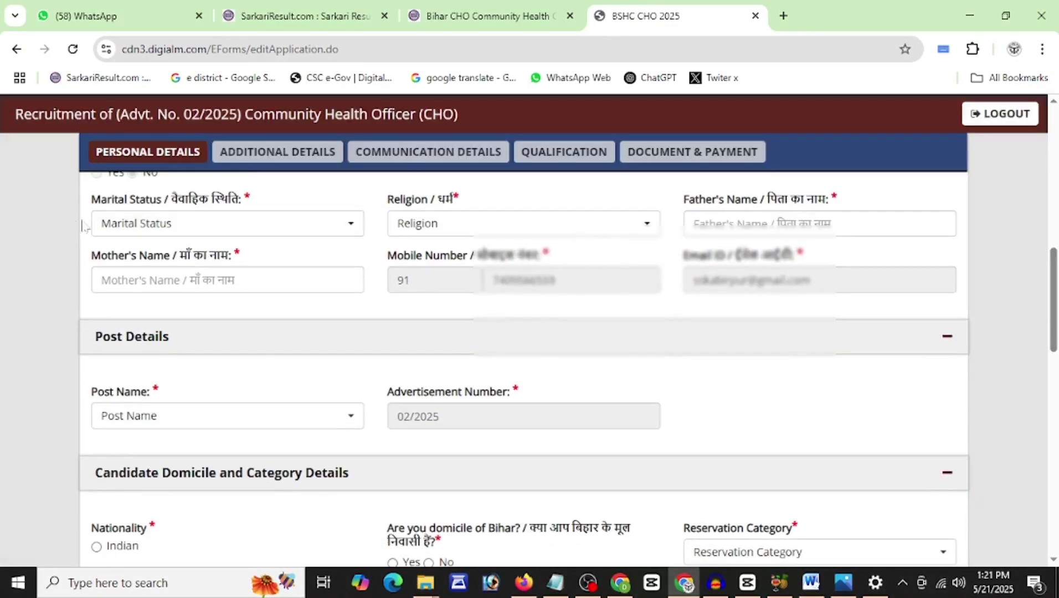
{"action": "left_click", "coordinate": [176, 225]}
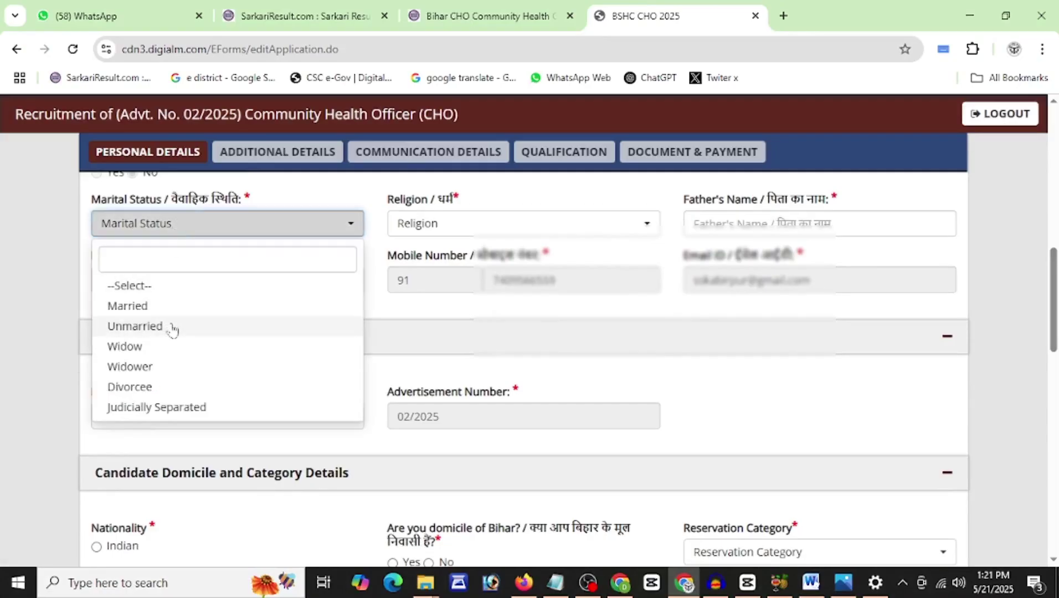
{"action": "left_click", "coordinate": [174, 326]}
{"action": "left_click", "coordinate": [469, 227]}
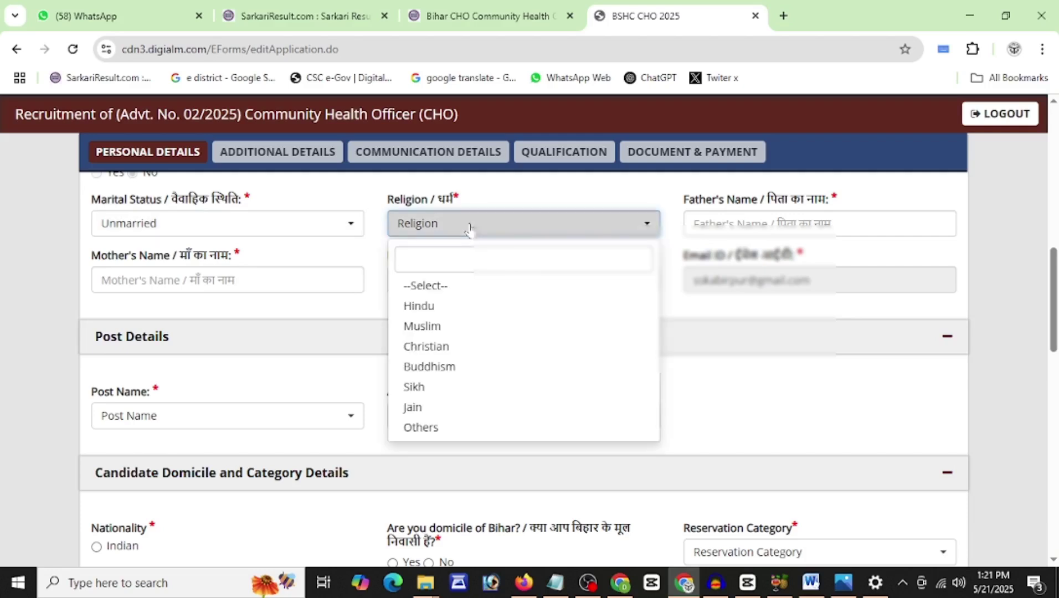
{"action": "left_click", "coordinate": [454, 314]}
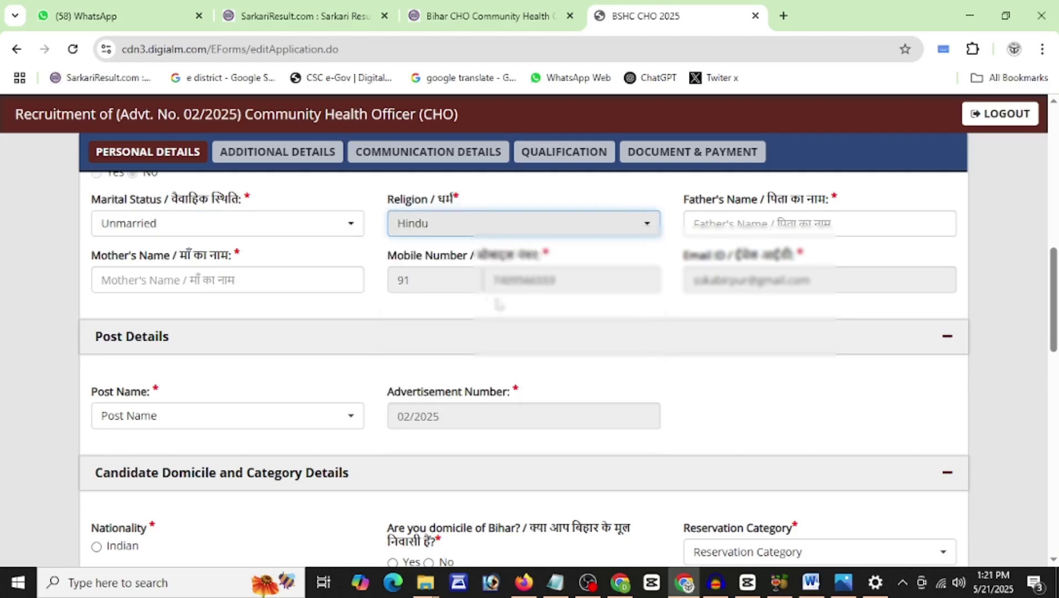
Enter both parents' names, choose the Community Health Officer post and Indian nationality
{"action": "key", "text": "Tab"}
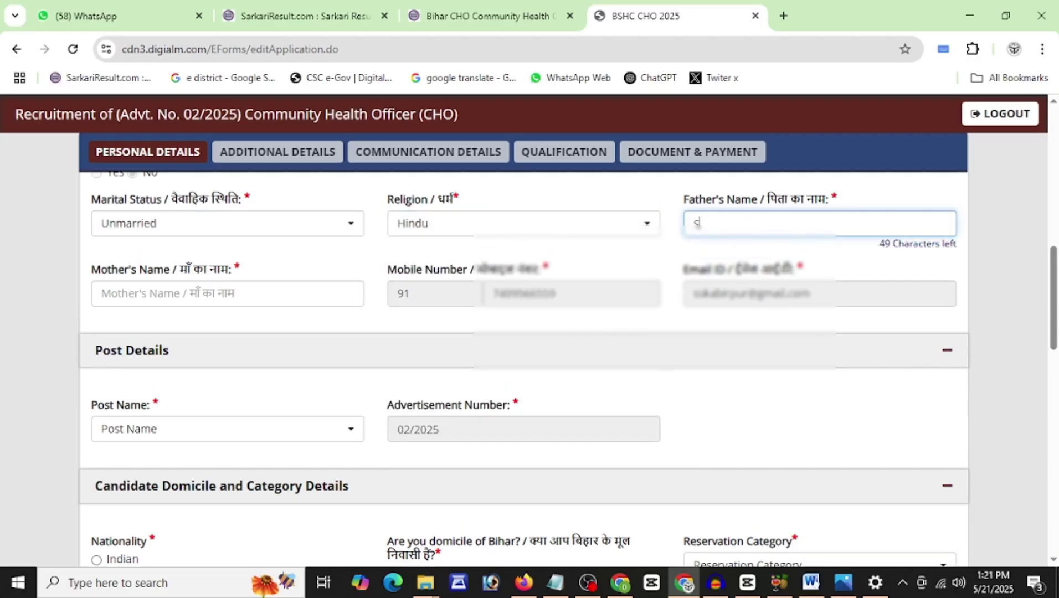
{"action": "left_click", "coordinate": [341, 287]}
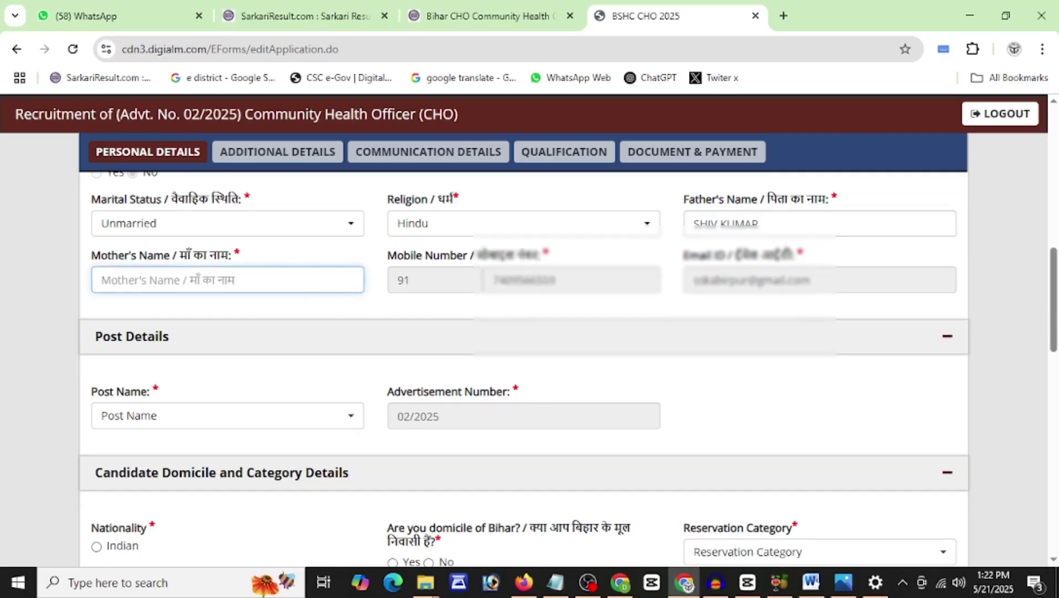
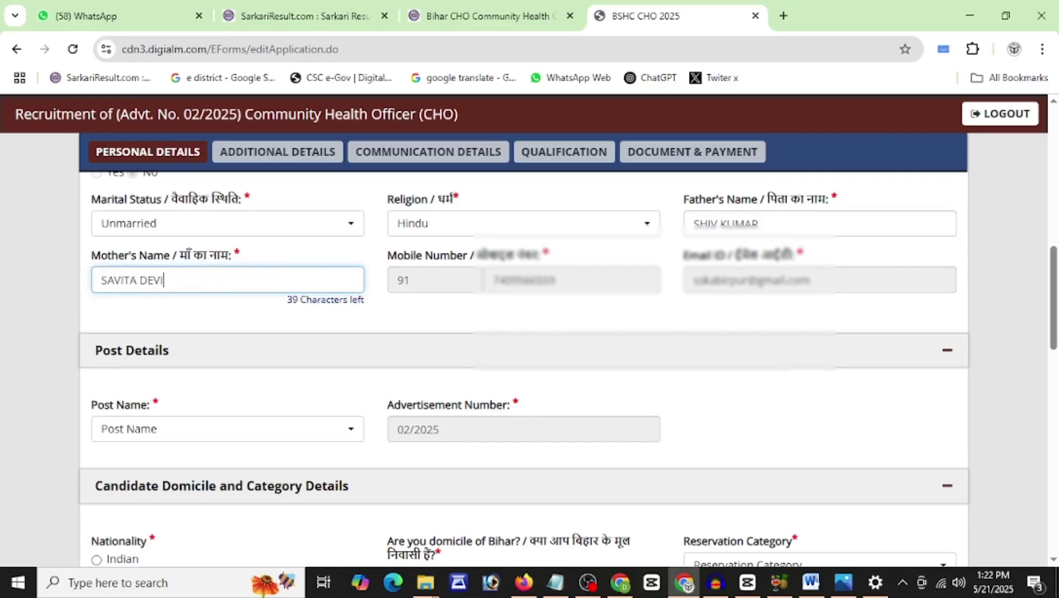
{"action": "scroll", "coordinate": [199, 242], "scroll_direction": "down", "scroll_amount": 3}
{"action": "left_click", "coordinate": [293, 220]}
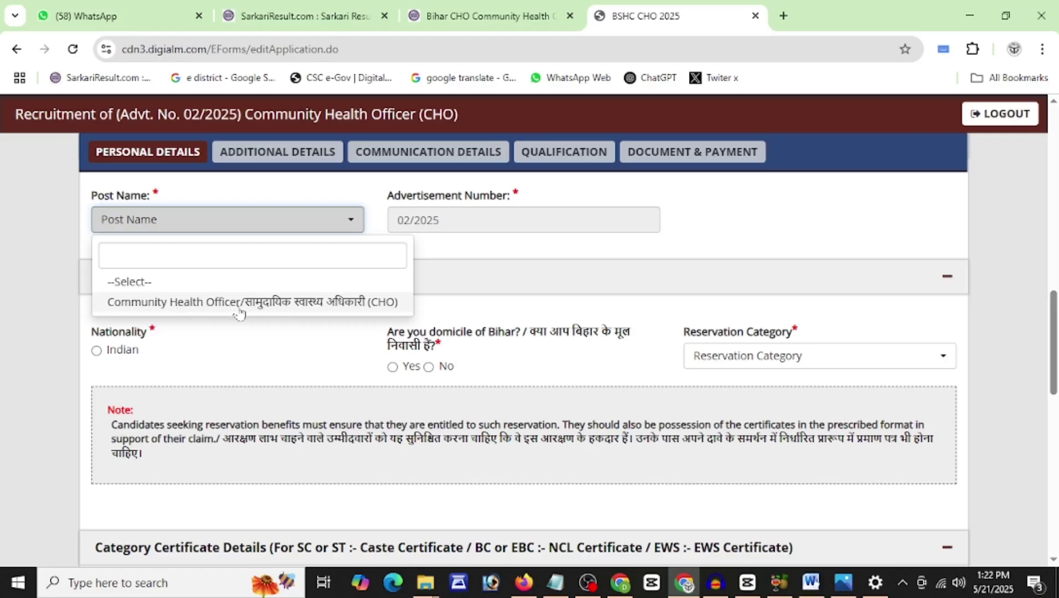
{"action": "left_click", "coordinate": [287, 303]}
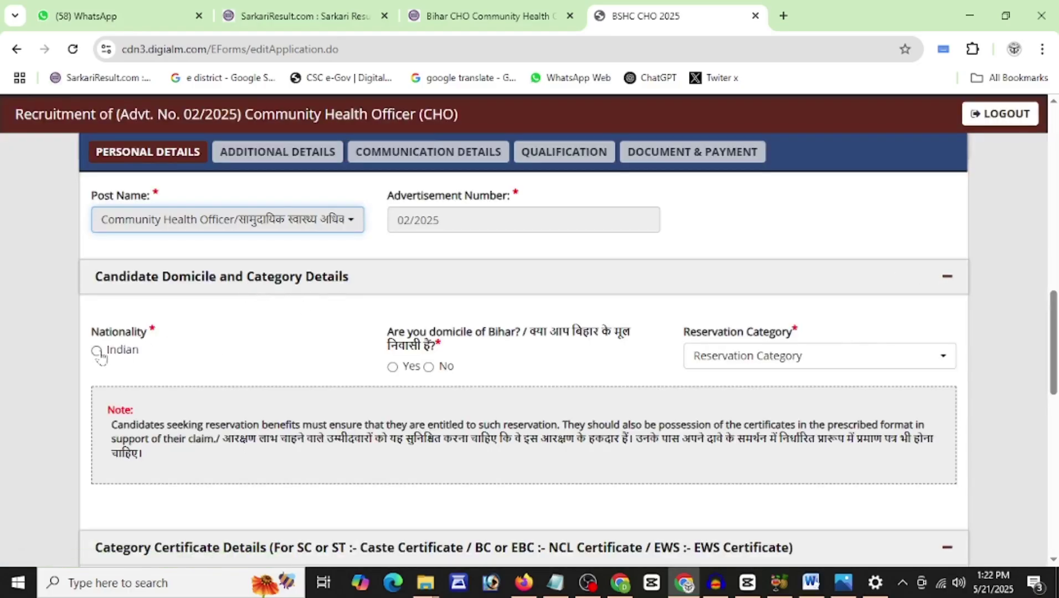
{"action": "left_click", "coordinate": [97, 351]}
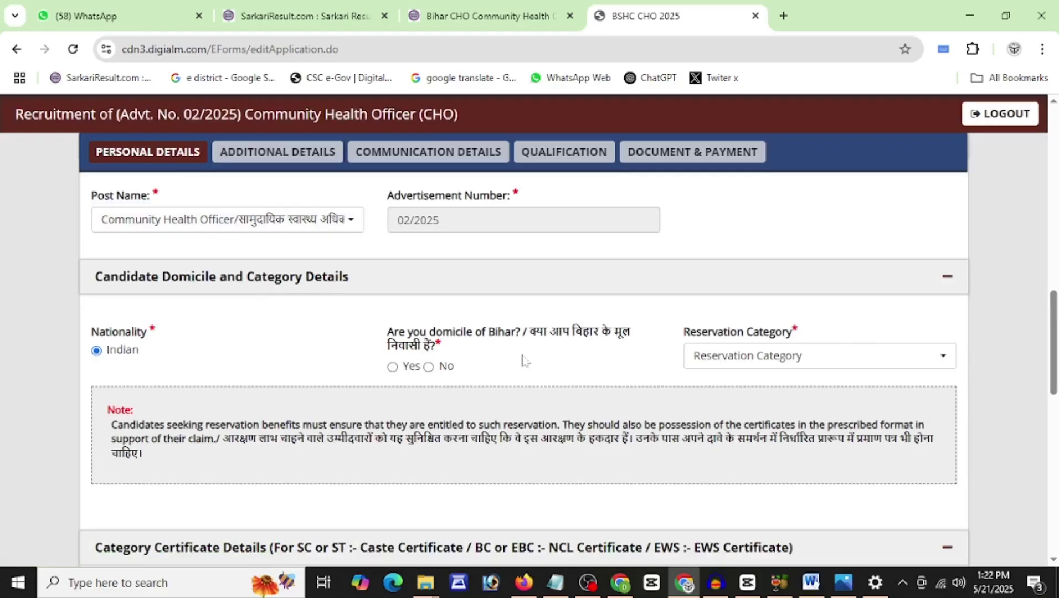
Answer No to Bihar domicile and set the reservation category to General (UR)
{"action": "left_click_drag", "start_coordinate": [532, 339], "coordinate": [612, 334]}
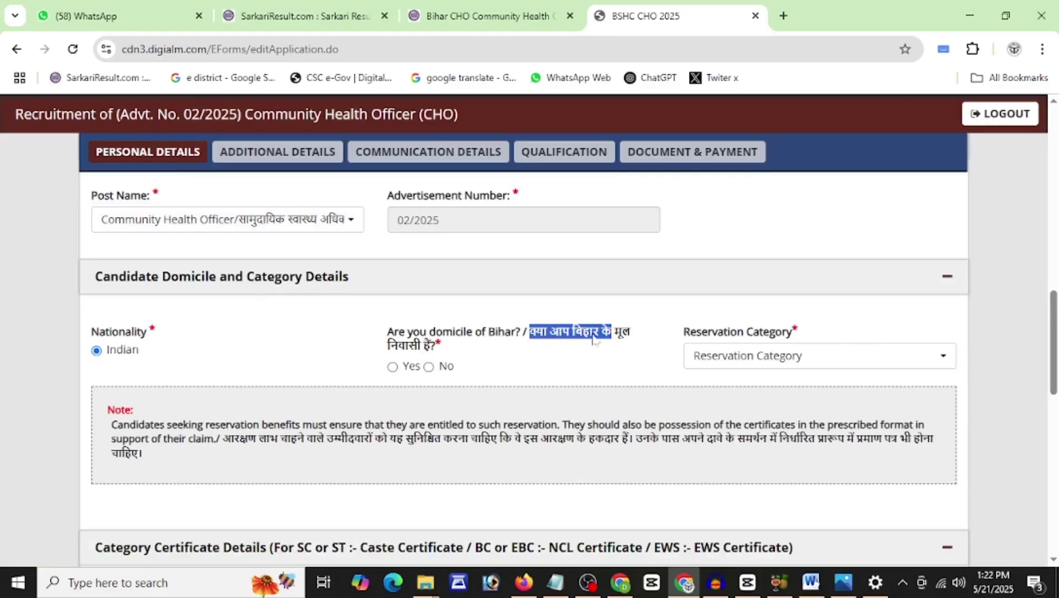
{"action": "left_click", "coordinate": [392, 366]}
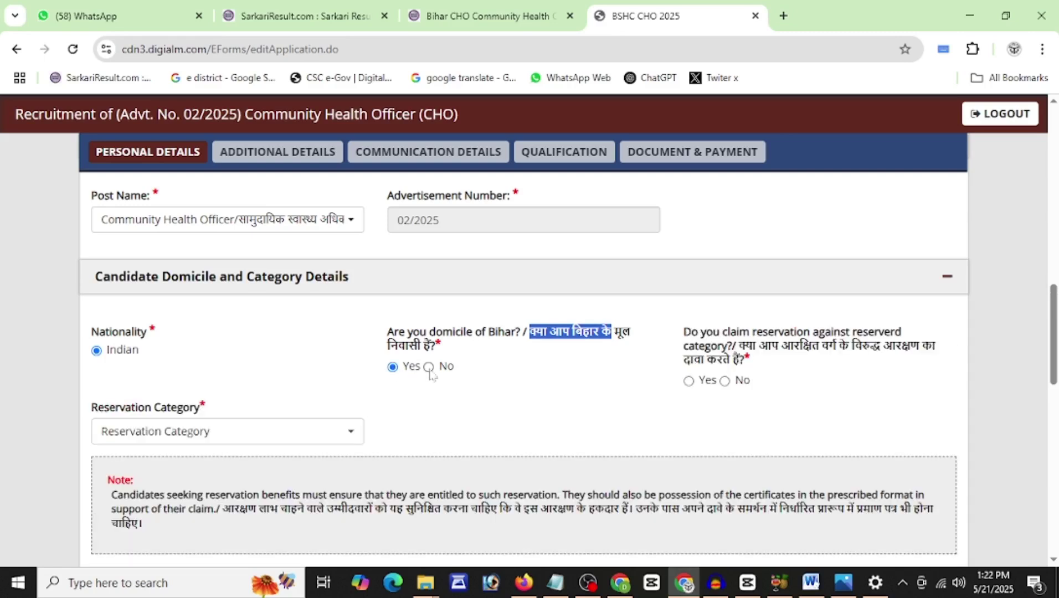
{"action": "left_click", "coordinate": [262, 434]}
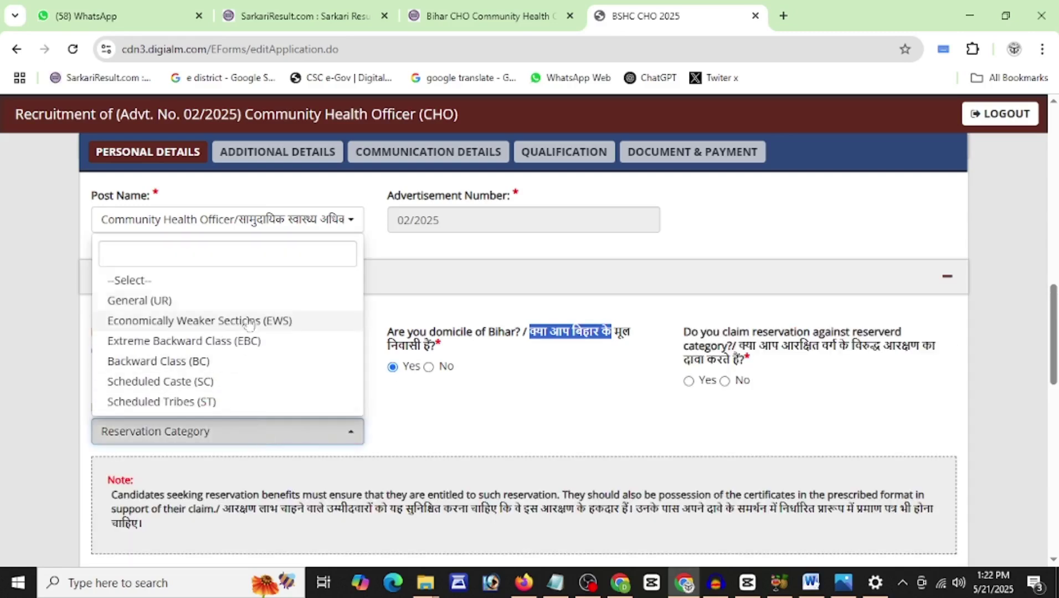
{"action": "left_click", "coordinate": [507, 394]}
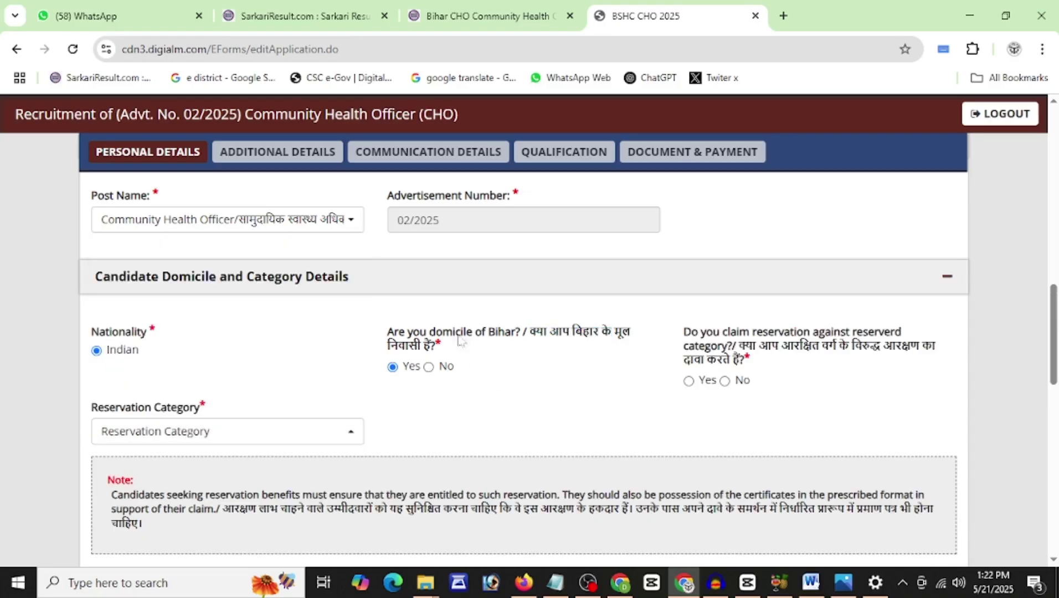
{"action": "left_click", "coordinate": [429, 367]}
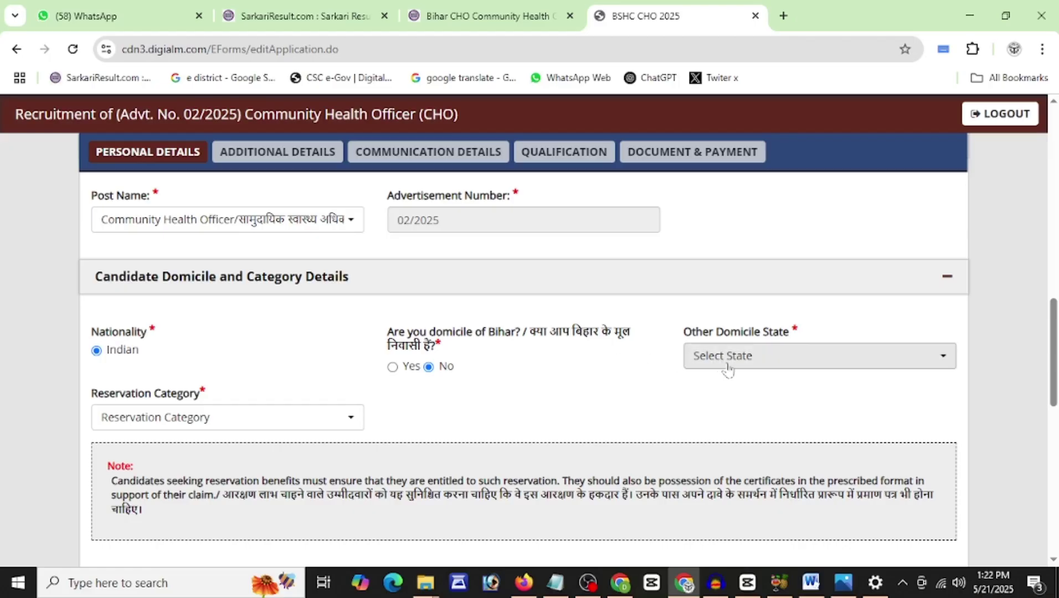
{"action": "left_click", "coordinate": [262, 413]}
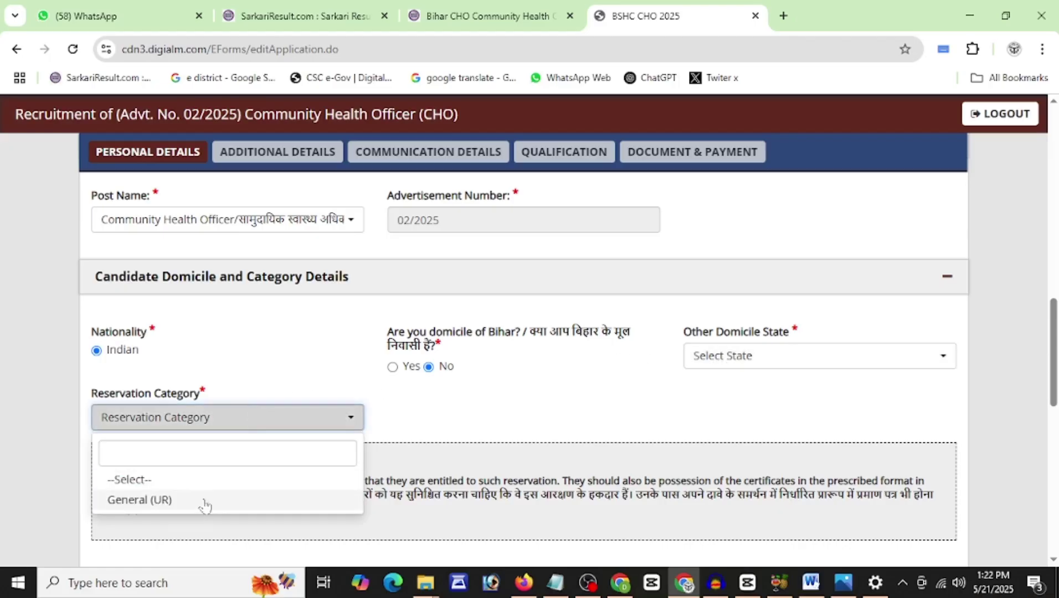
{"action": "left_click", "coordinate": [204, 503]}
Choose Uttar Pradesh as the other domicile state
{"action": "left_click", "coordinate": [734, 369]}
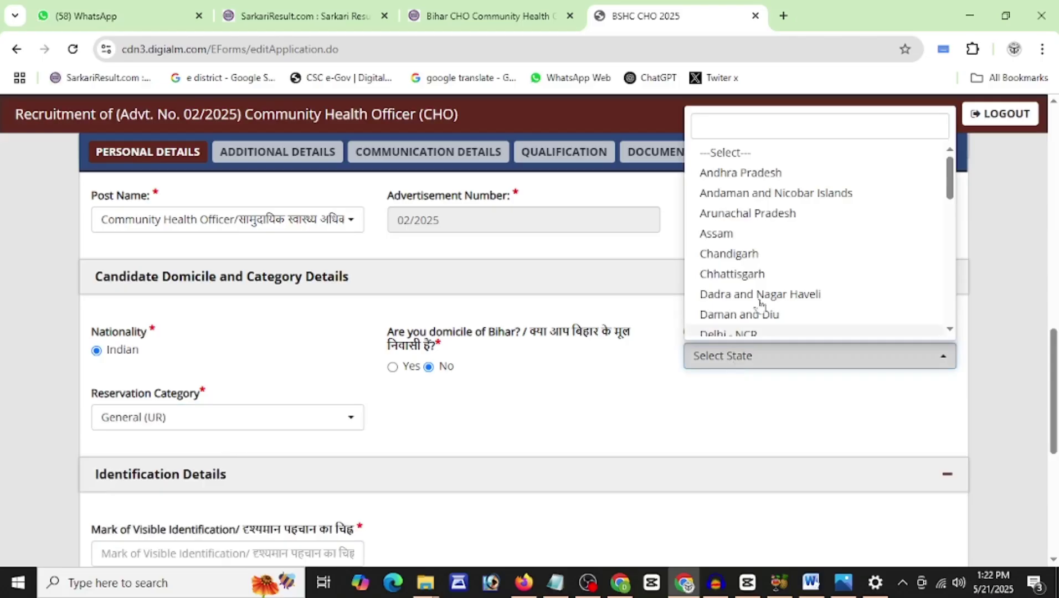
{"action": "left_click", "coordinate": [745, 127]}
{"action": "type", "text": "u"}
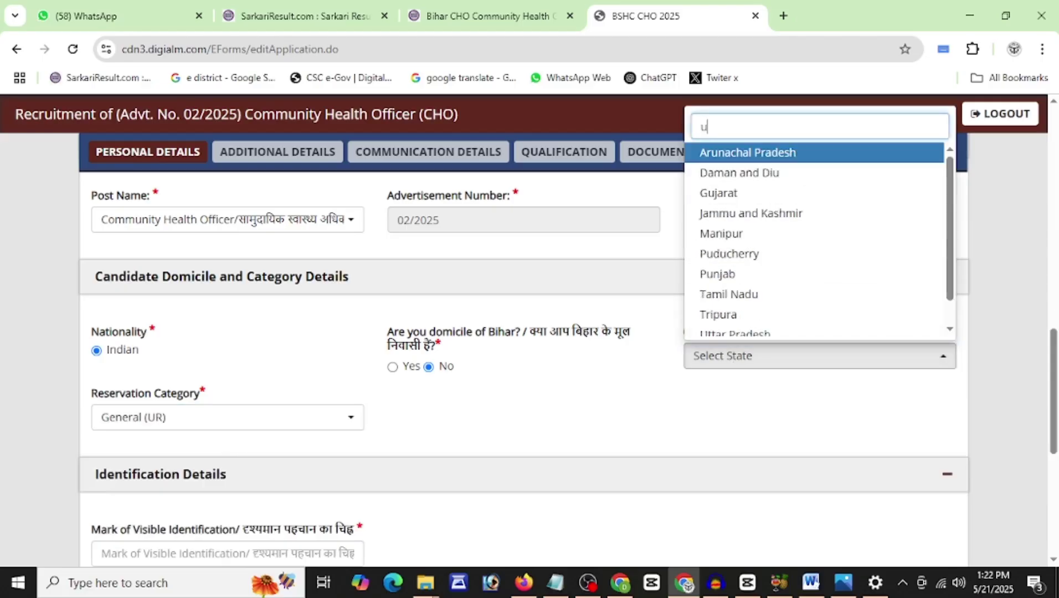
{"action": "type", "text": "t"}
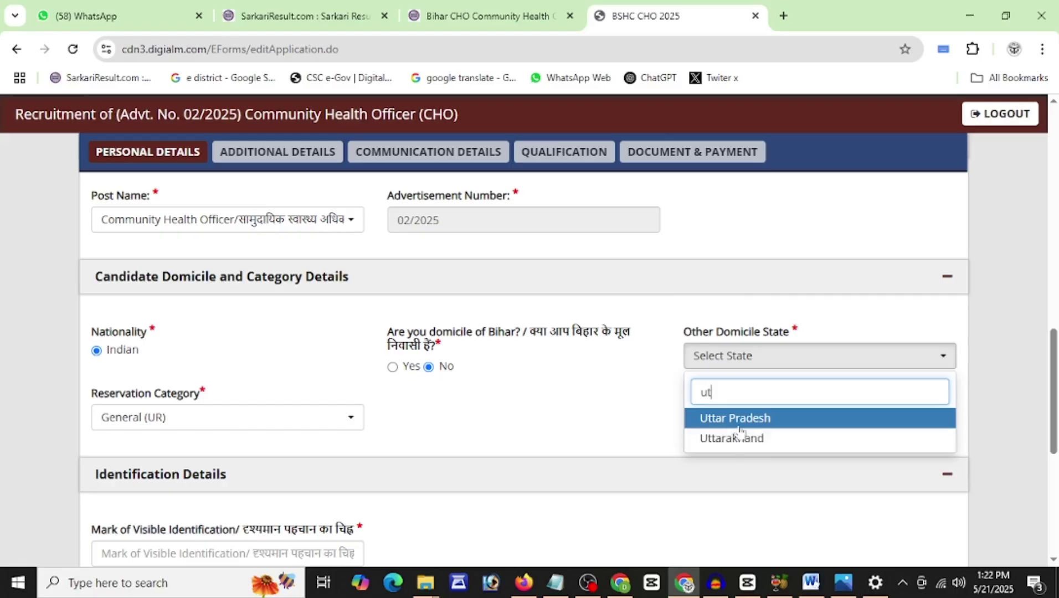
{"action": "left_click", "coordinate": [740, 423]}
{"action": "left_click", "coordinate": [947, 277]}
{"action": "left_click_drag", "start_coordinate": [131, 381], "coordinate": [201, 381]}
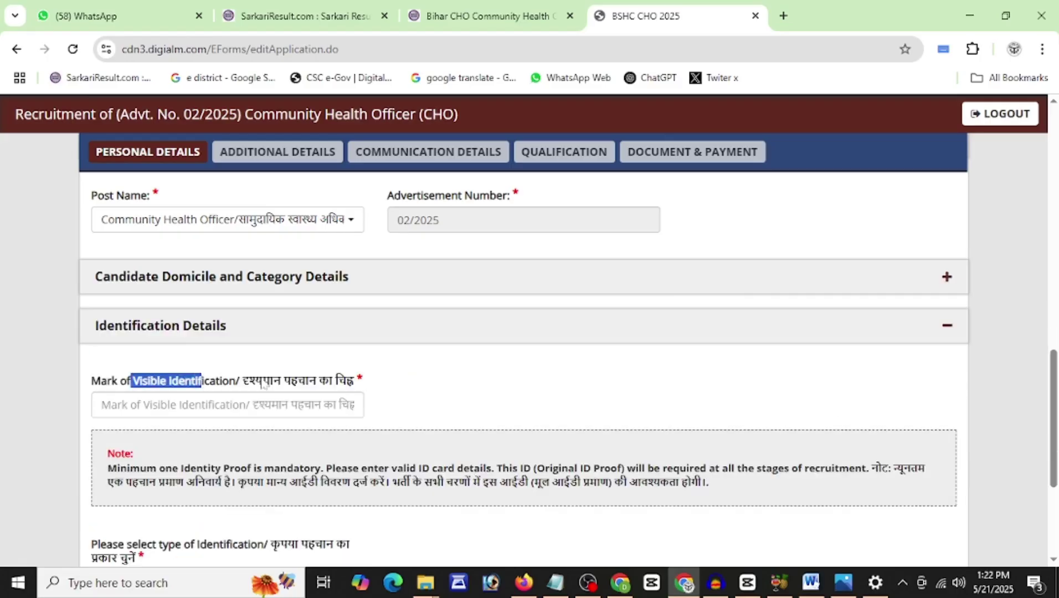
Enter LEFT HAND TILL as the visible identification mark and save the personal details
{"action": "left_click", "coordinate": [288, 403]}
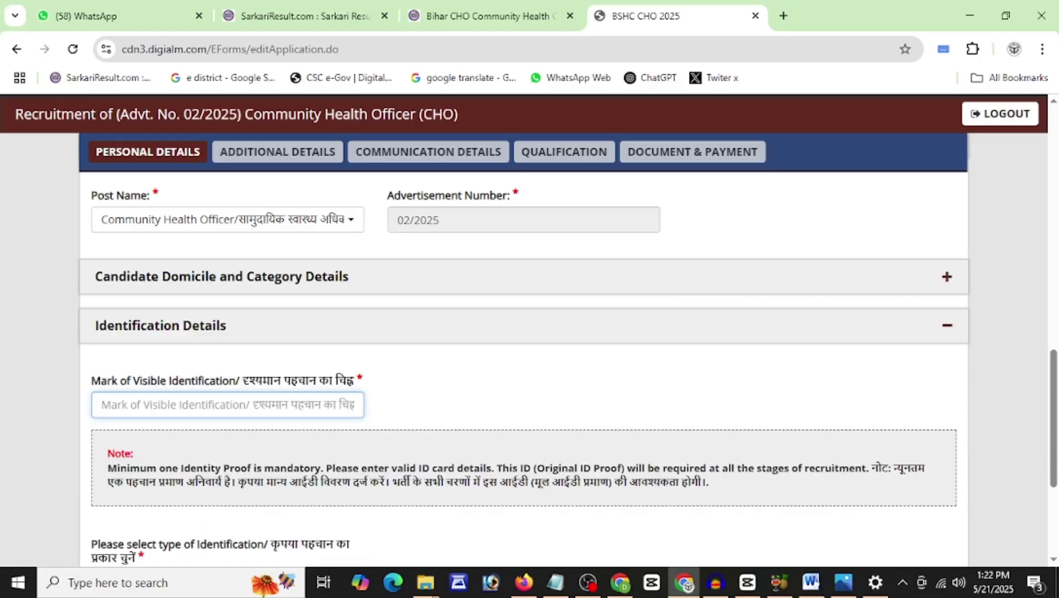
{"action": "type", "text": "le"}
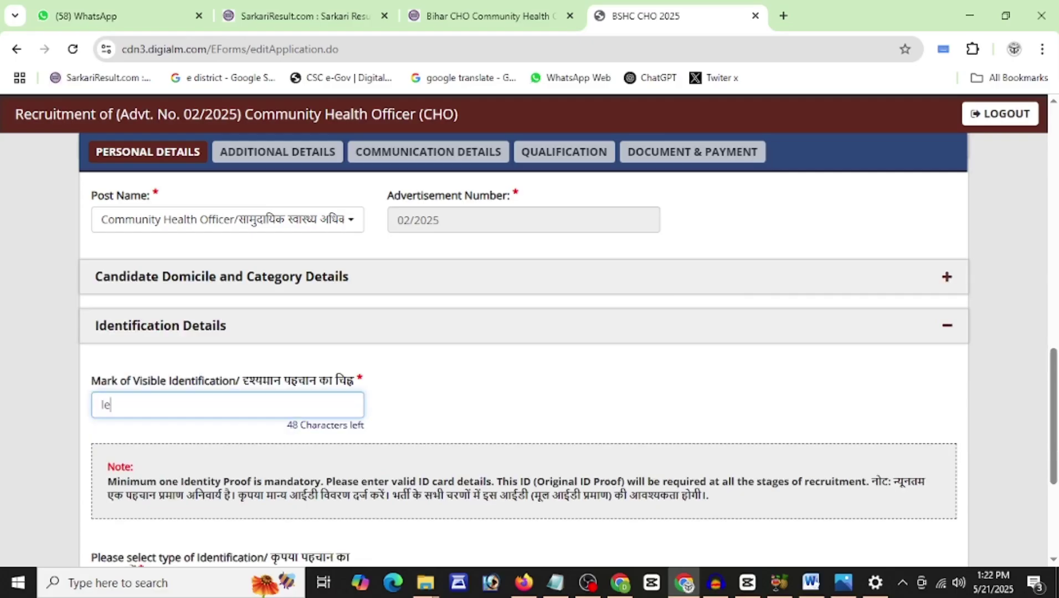
{"action": "type", "text": "ft hand till"}
{"action": "left_click", "coordinate": [947, 327]}
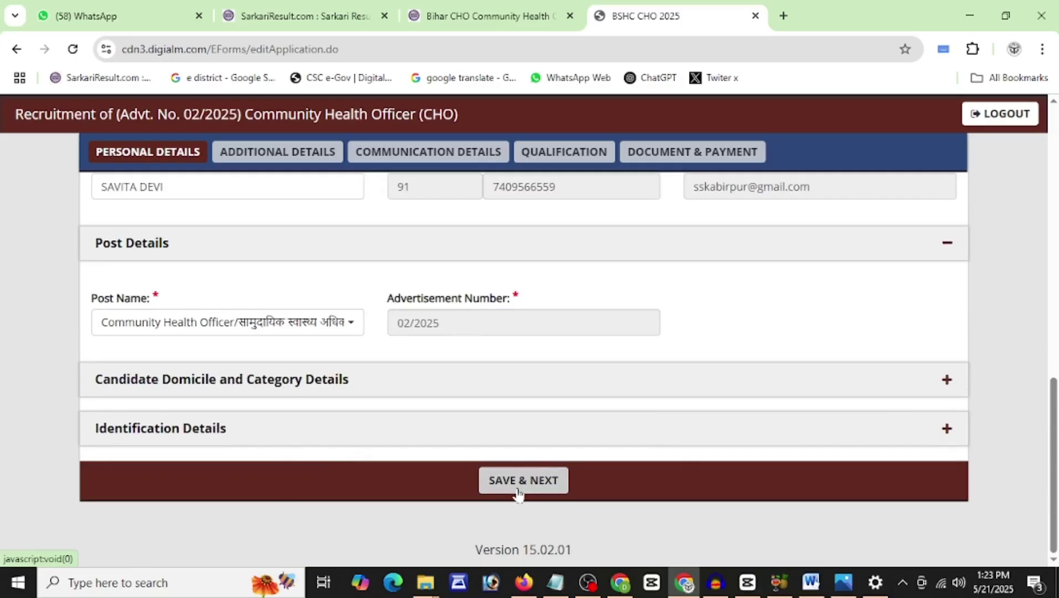
{"action": "left_click", "coordinate": [517, 489]}
{"action": "left_click_drag", "start_coordinate": [1058, 388], "coordinate": [1056, 513]}
{"action": "left_click_drag", "start_coordinate": [118, 322], "coordinate": [219, 323]}
{"action": "left_click", "coordinate": [242, 363]}
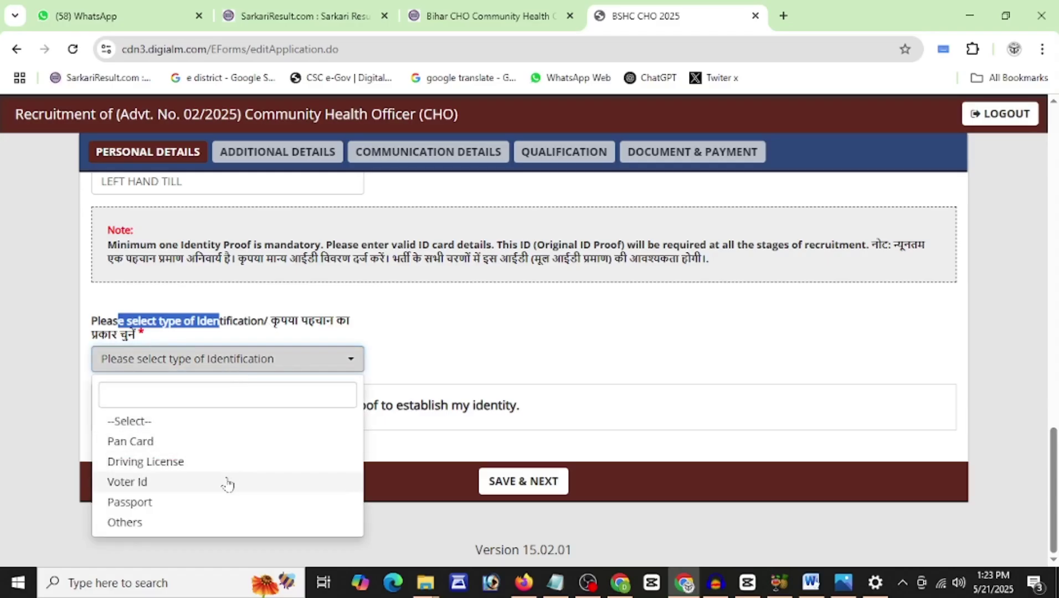
Set the identification type to Pan Card instead of Others
{"action": "left_click", "coordinate": [219, 526]}
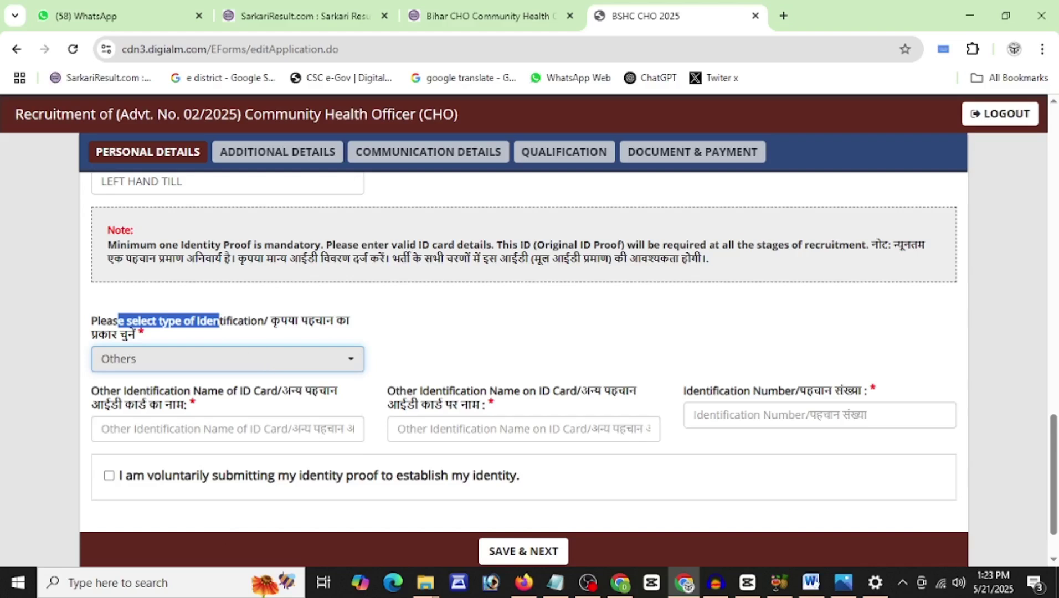
{"action": "left_click", "coordinate": [228, 429]}
{"action": "left_click", "coordinate": [524, 430]}
{"action": "key", "text": "Tab"}
{"action": "left_click", "coordinate": [222, 366]}
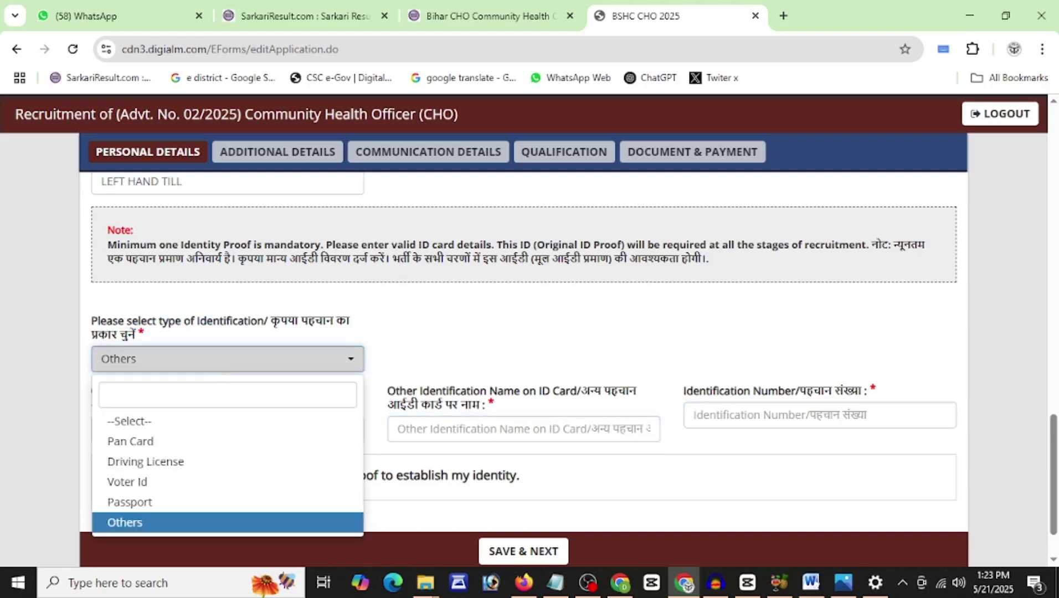
{"action": "left_click", "coordinate": [180, 448]}
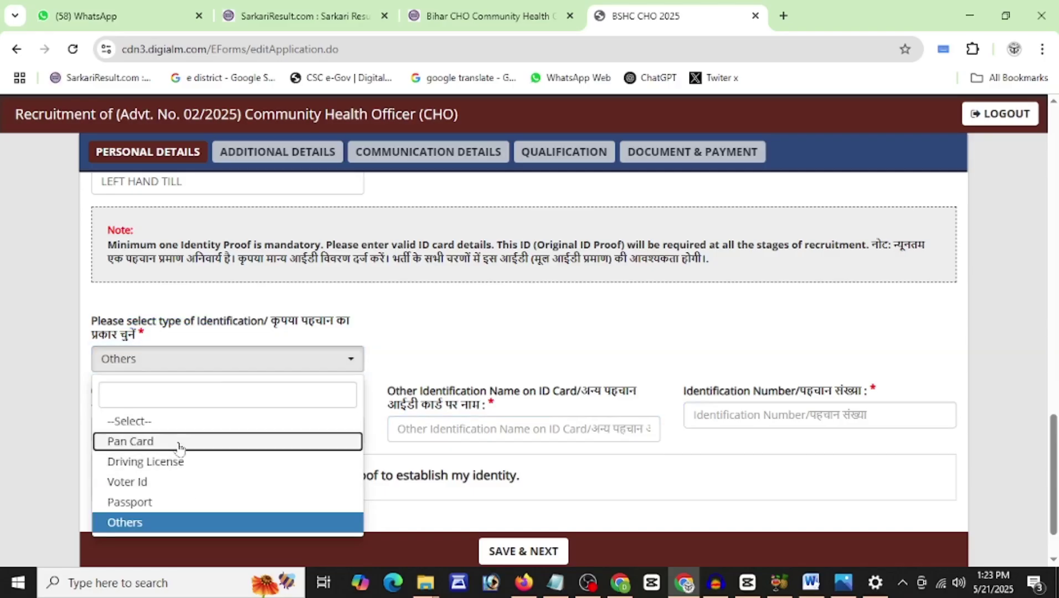
{"action": "left_click", "coordinate": [180, 443]}
Enter the PAN number and cardholder's name, then save the personal details
{"action": "left_click", "coordinate": [194, 416]}
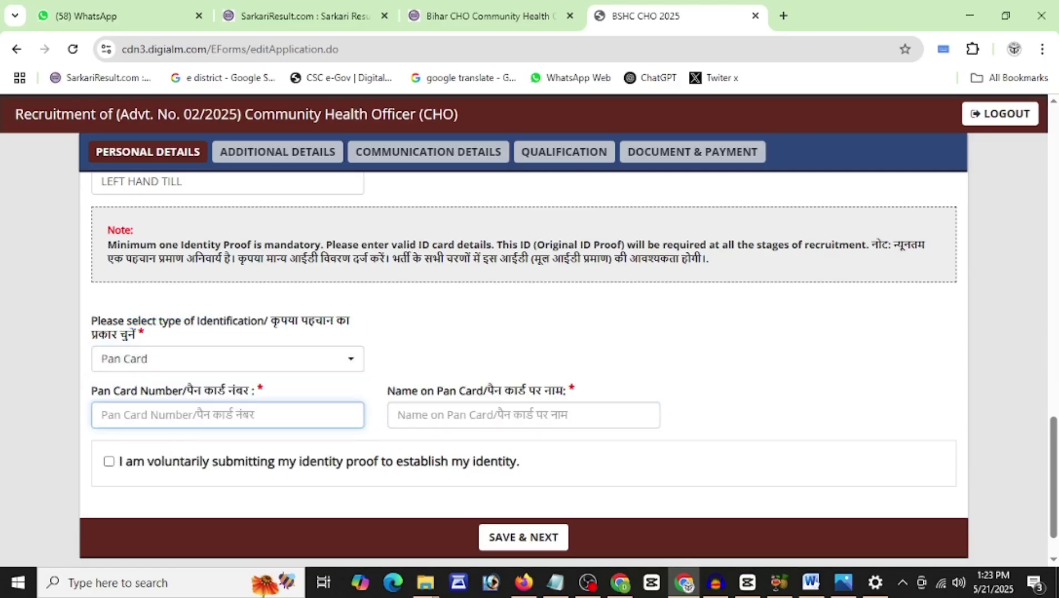
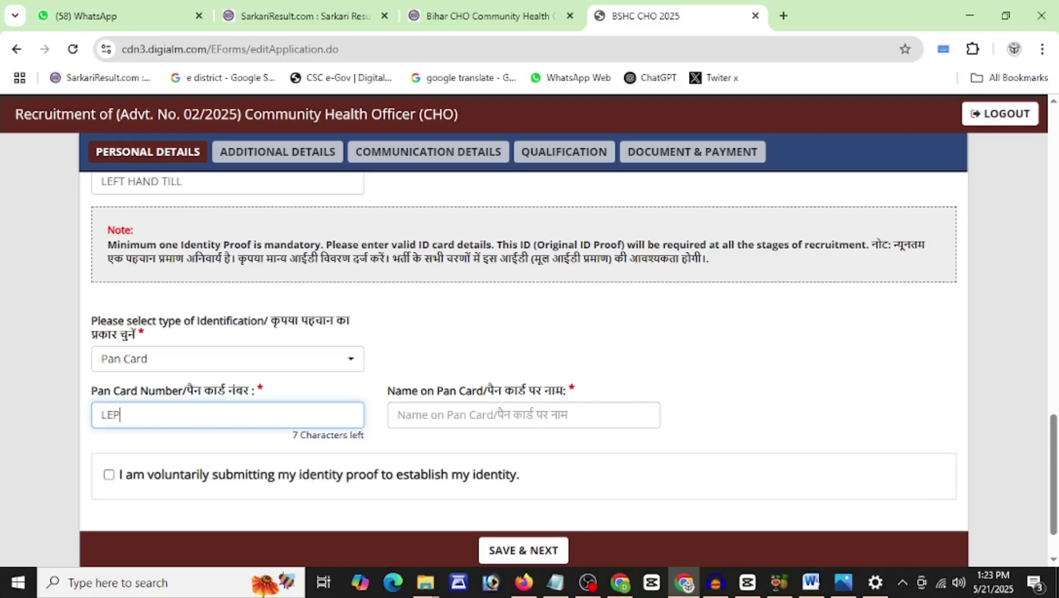
{"action": "key", "text": "Tab"}
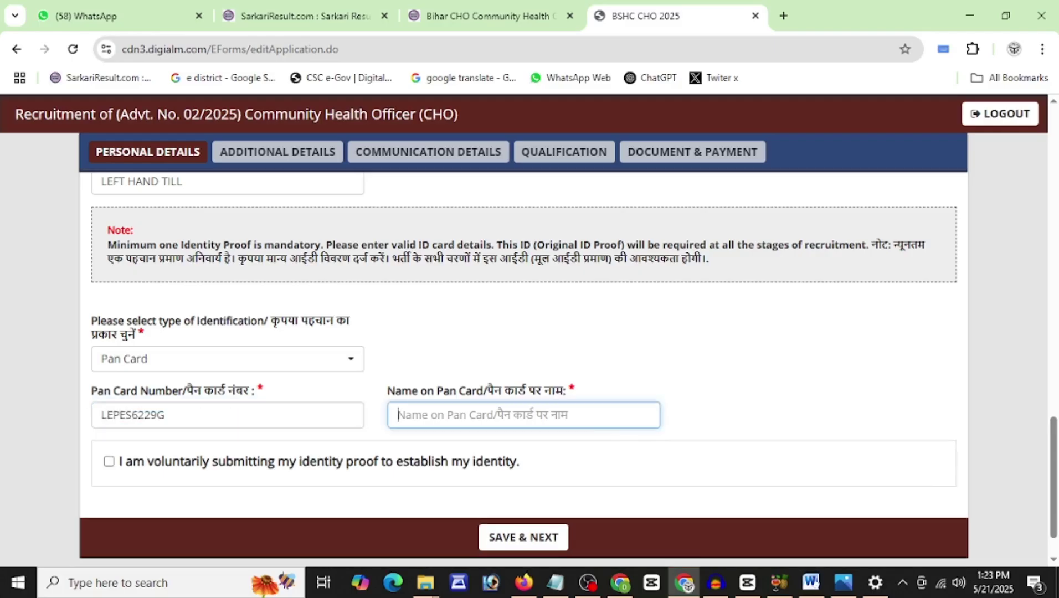
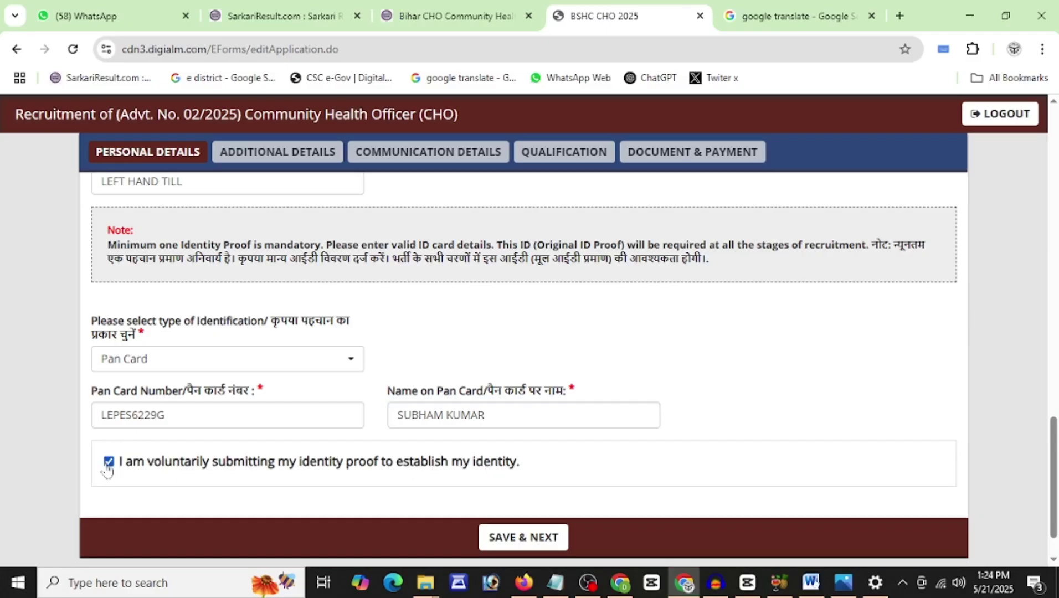
{"action": "left_click", "coordinate": [529, 536]}
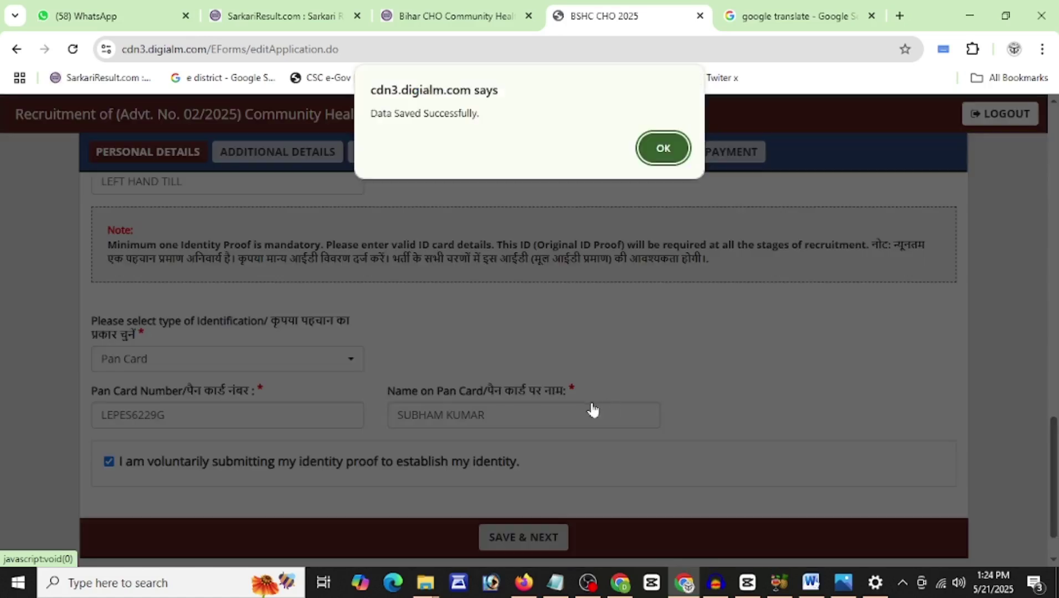
{"action": "left_click", "coordinate": [663, 148]}
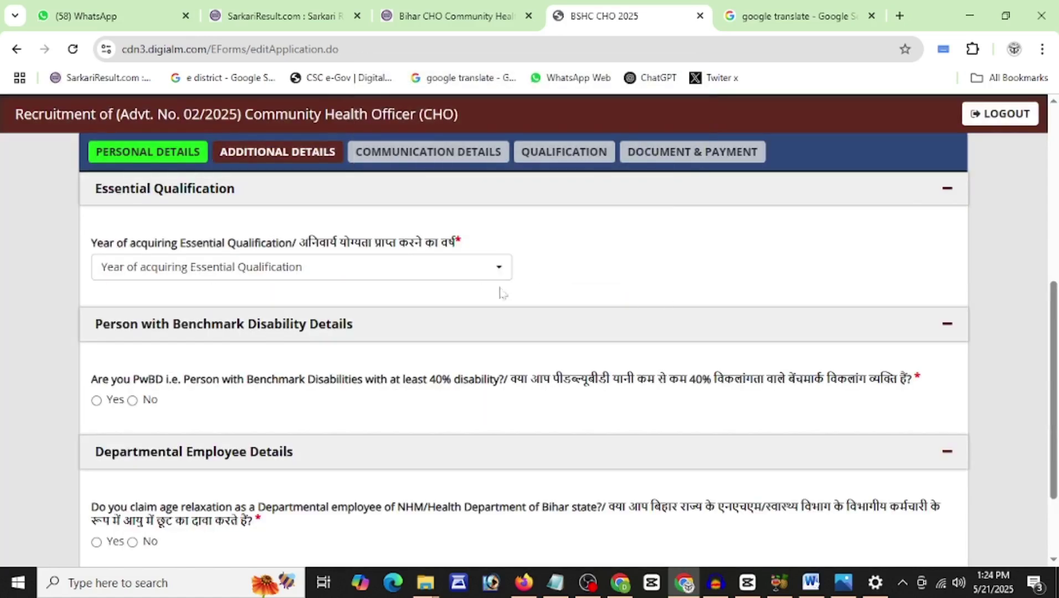
Set qualification year 2016, answer No to PwBD and departmental relaxation, and save
{"action": "left_click", "coordinate": [328, 271]}
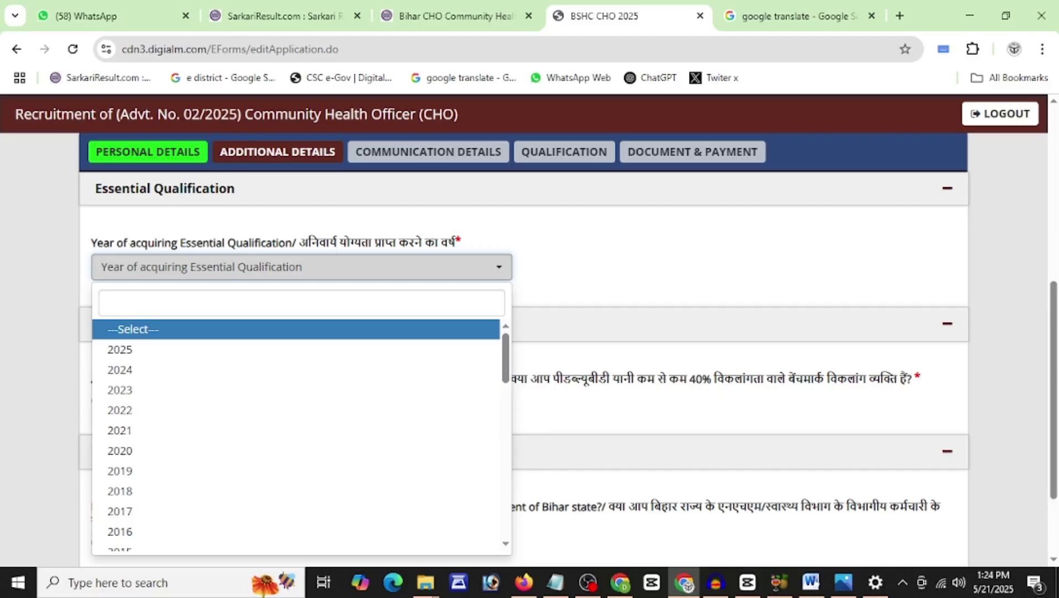
{"action": "left_click", "coordinate": [224, 533]}
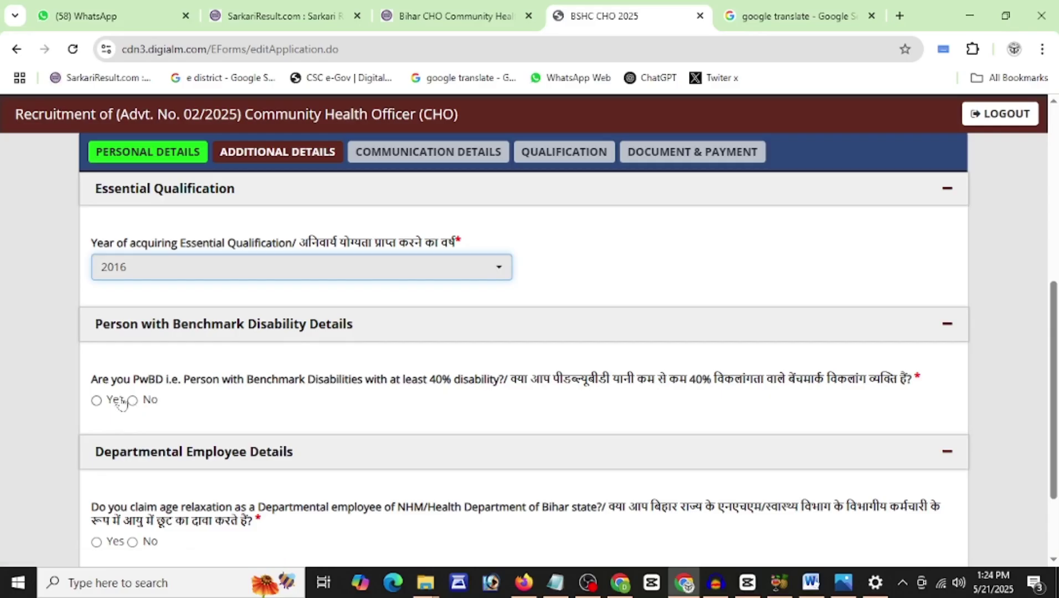
{"action": "left_click_drag", "start_coordinate": [543, 382], "coordinate": [744, 385]}
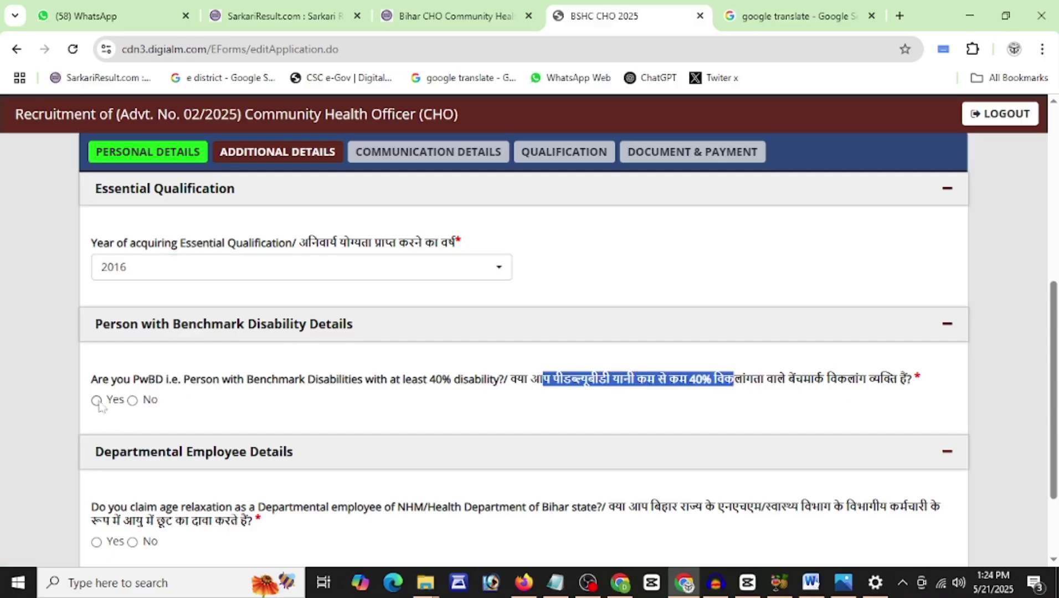
{"action": "scroll", "coordinate": [98, 406], "scroll_direction": "down", "scroll_amount": 3}
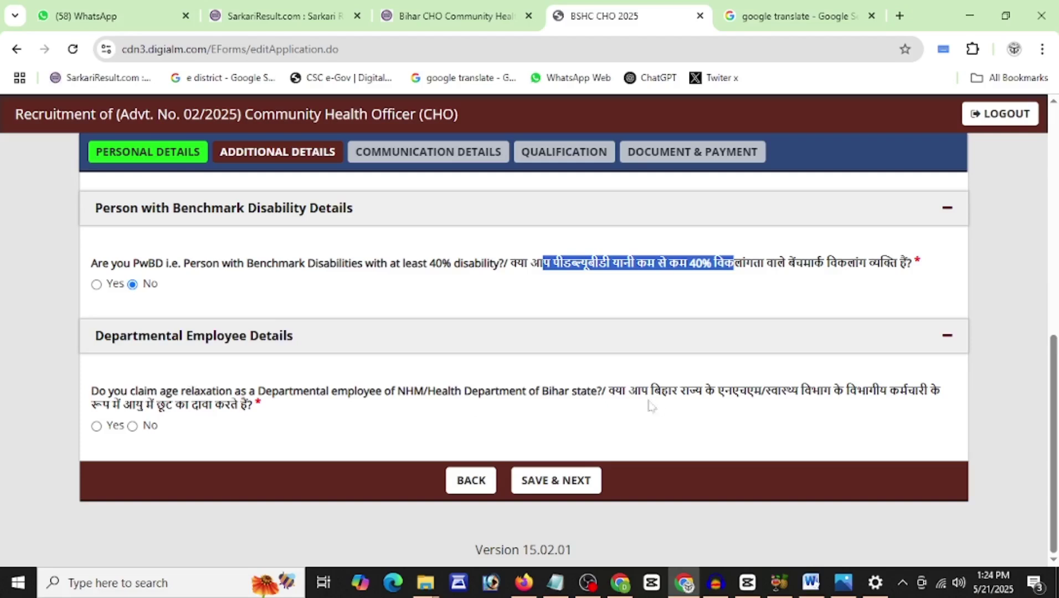
{"action": "left_click_drag", "start_coordinate": [625, 396], "coordinate": [919, 394]}
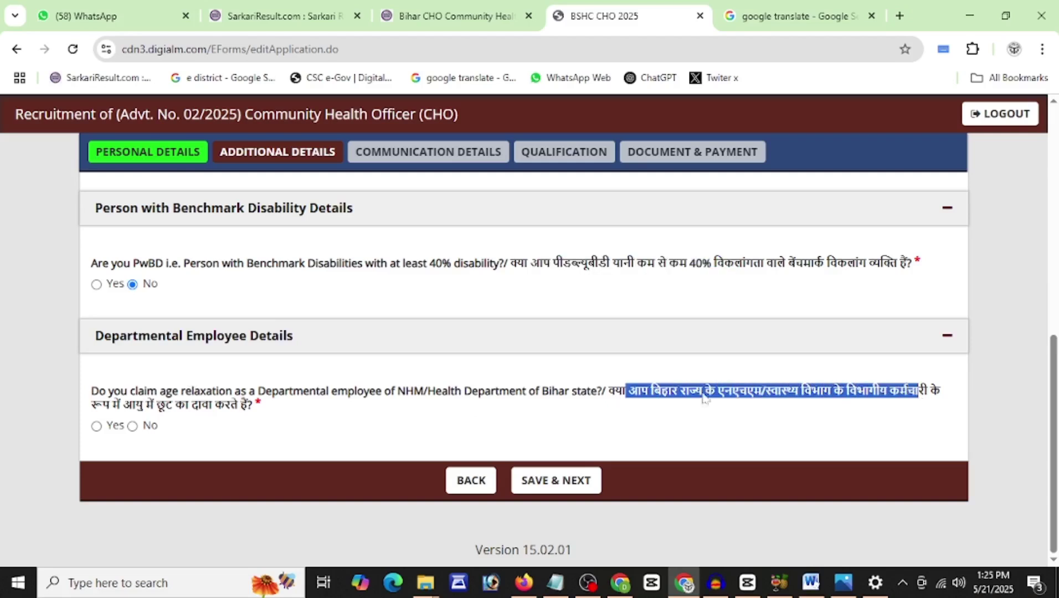
{"action": "left_click", "coordinate": [97, 426]}
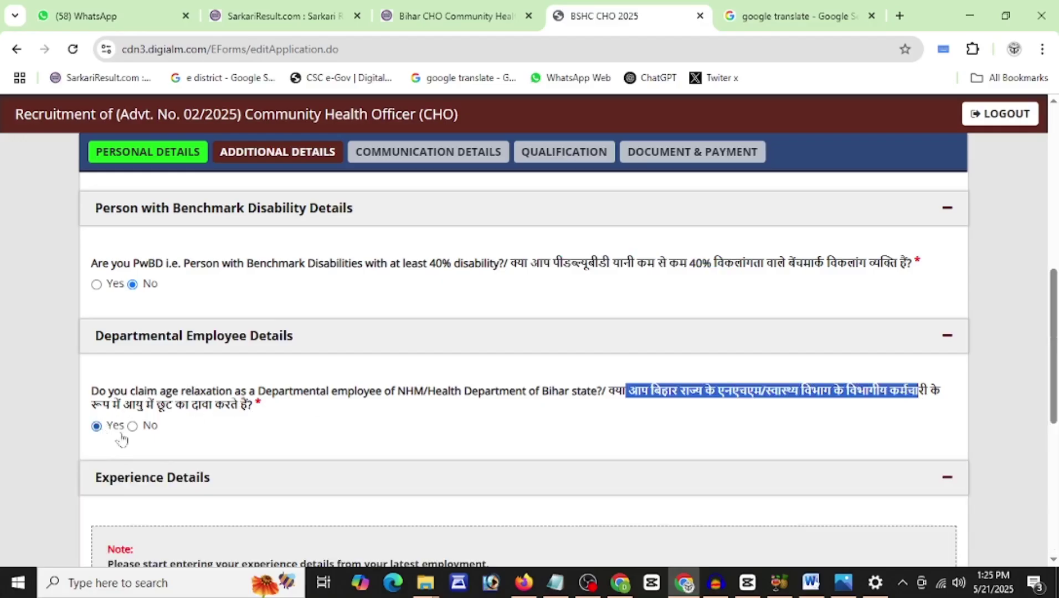
{"action": "scroll", "coordinate": [139, 437], "scroll_direction": "down", "scroll_amount": 3}
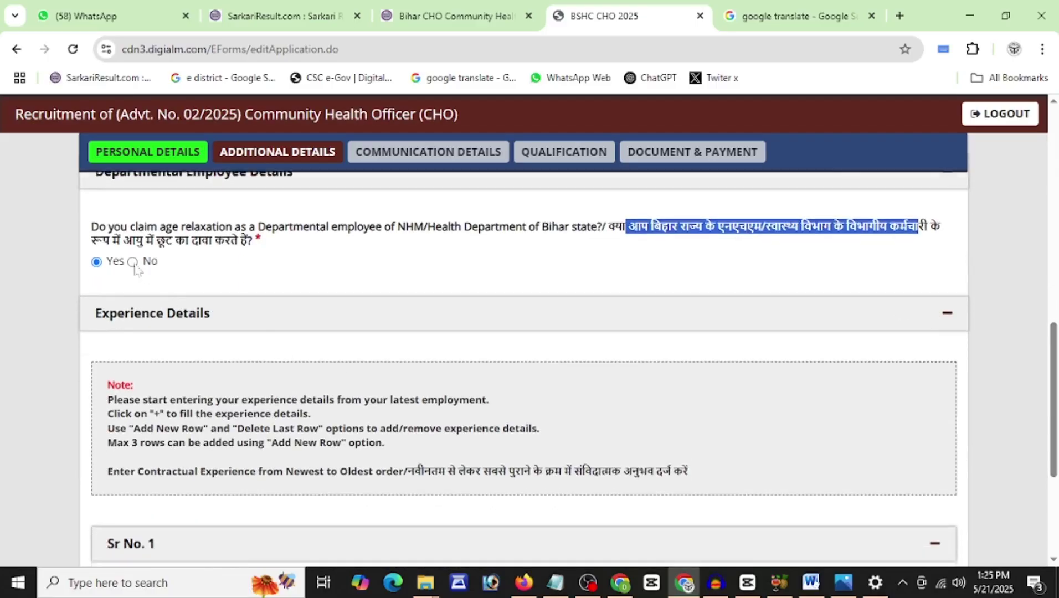
{"action": "left_click", "coordinate": [132, 262]}
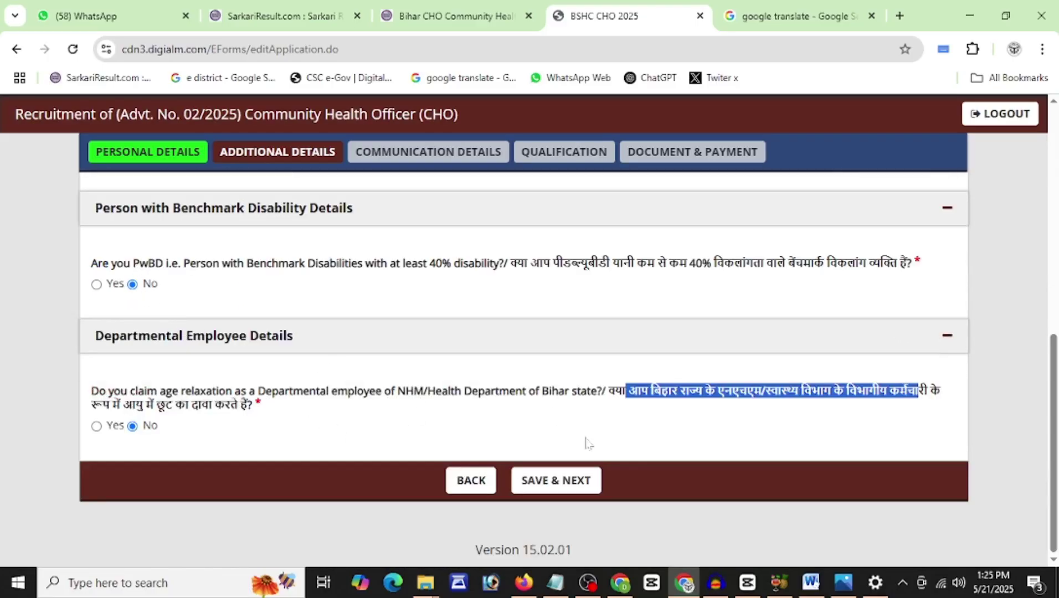
{"action": "left_click", "coordinate": [564, 486]}
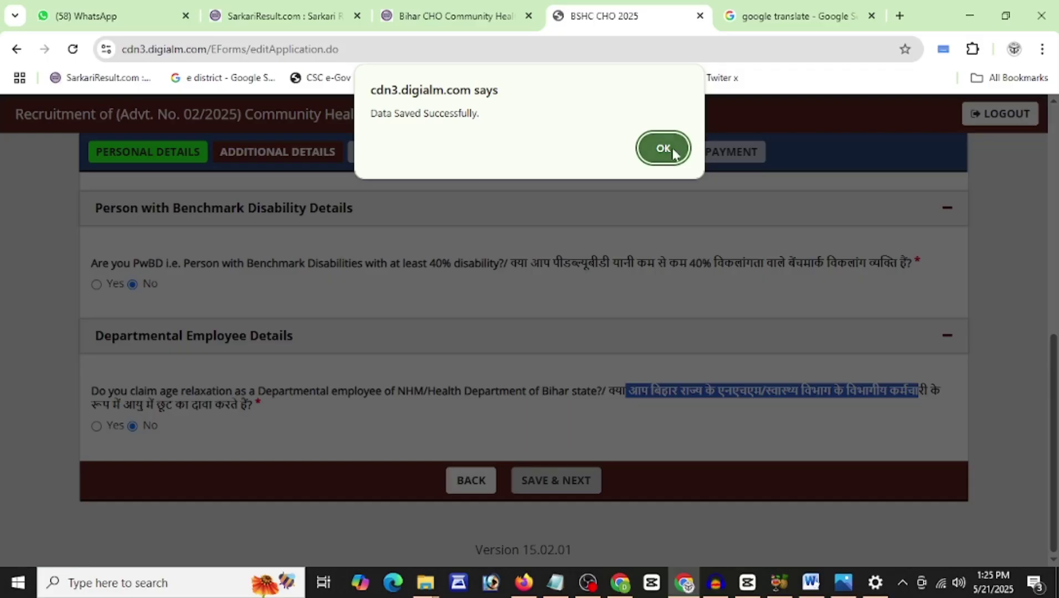
{"action": "left_click", "coordinate": [672, 151]}
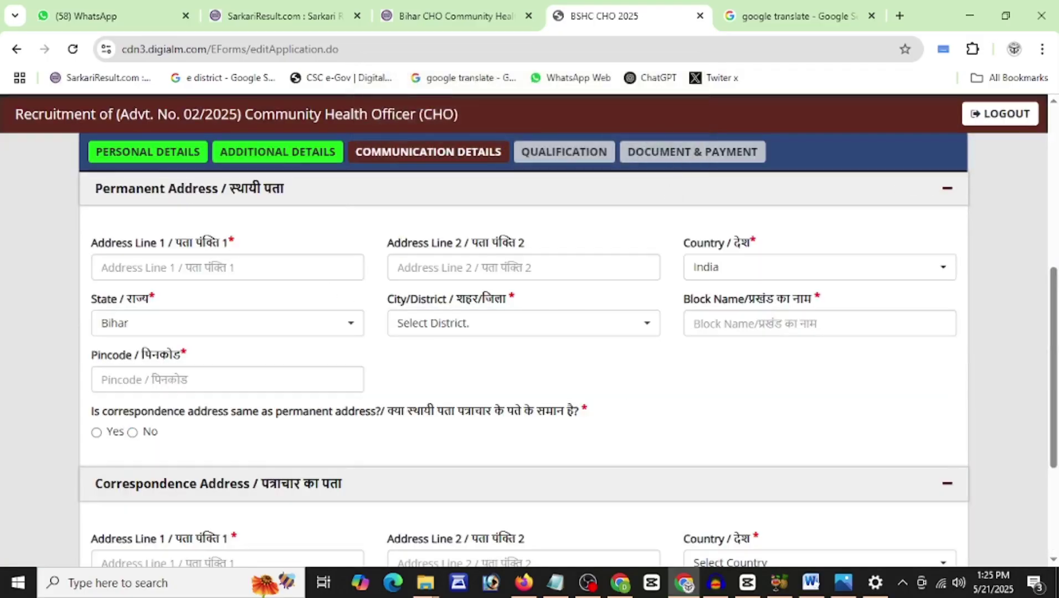
Enter the permanent address lines with state Uttar Pradesh and district Aligarh
{"action": "left_click", "coordinate": [228, 267]}
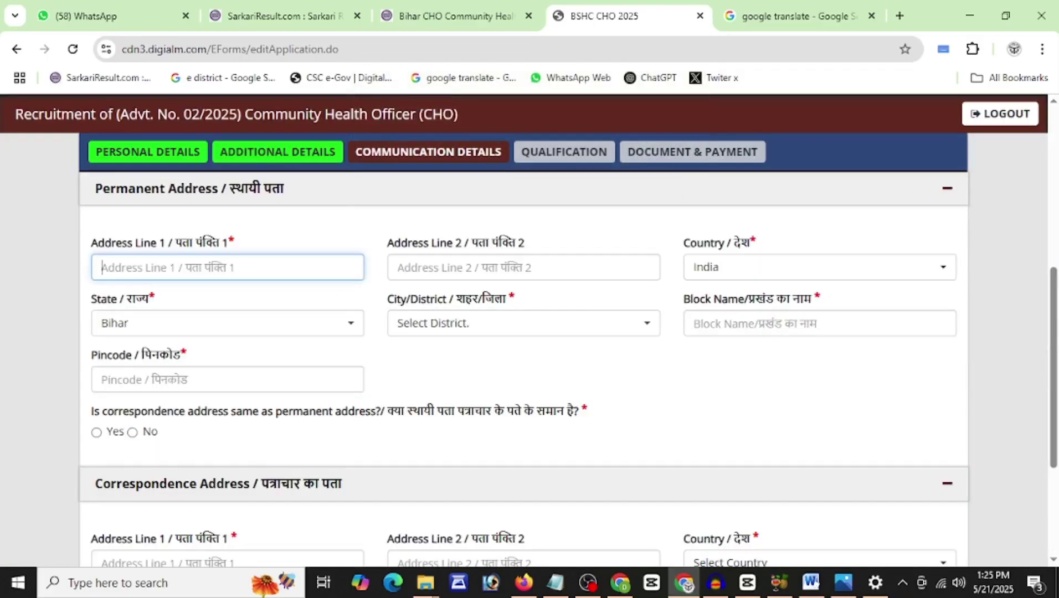
{"action": "key", "text": "Tab"}
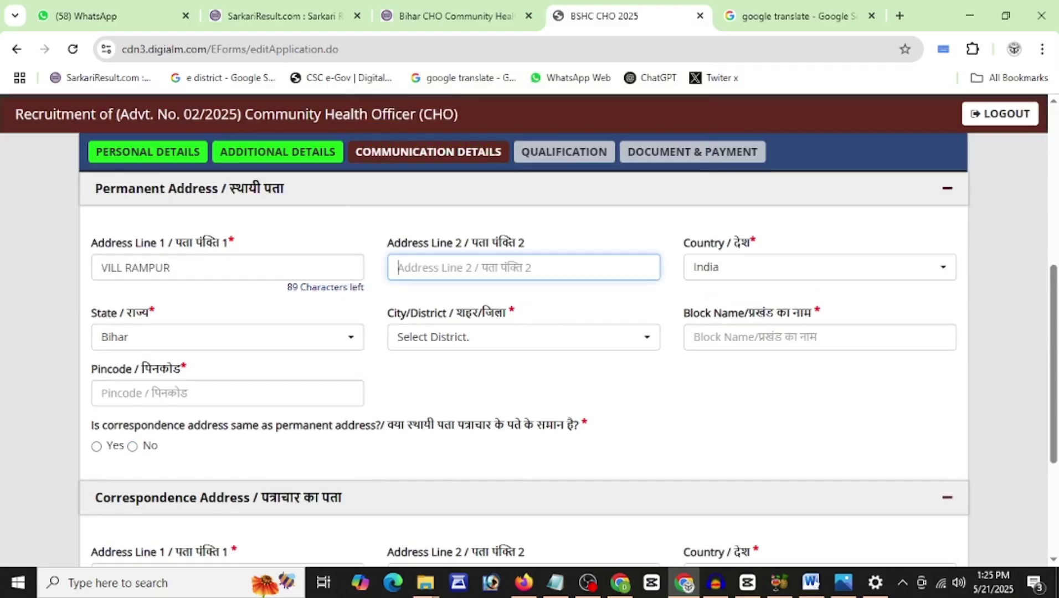
{"action": "key", "text": "Tab"}
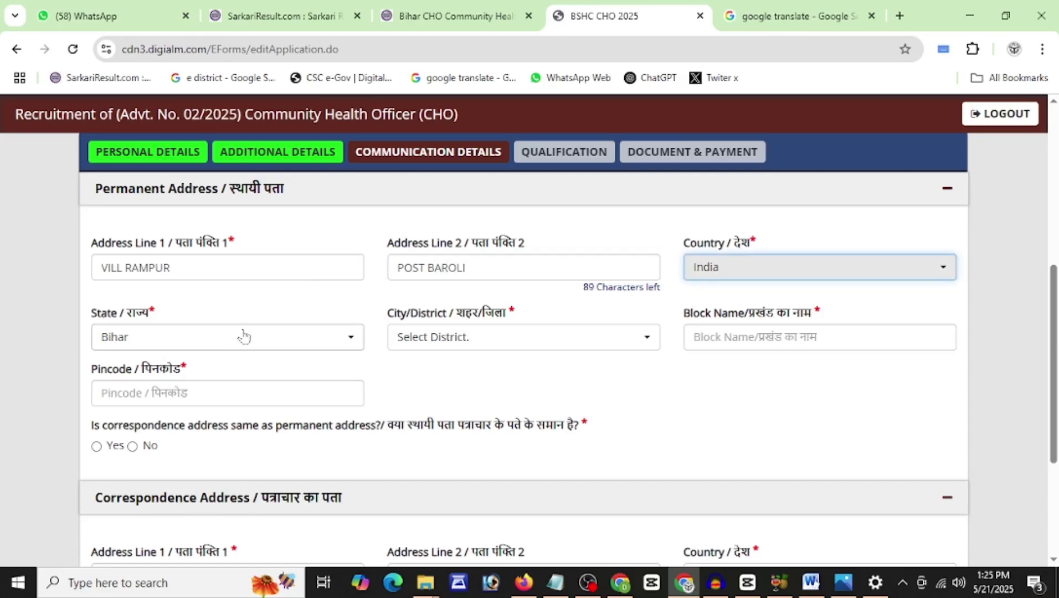
{"action": "left_click", "coordinate": [240, 349]}
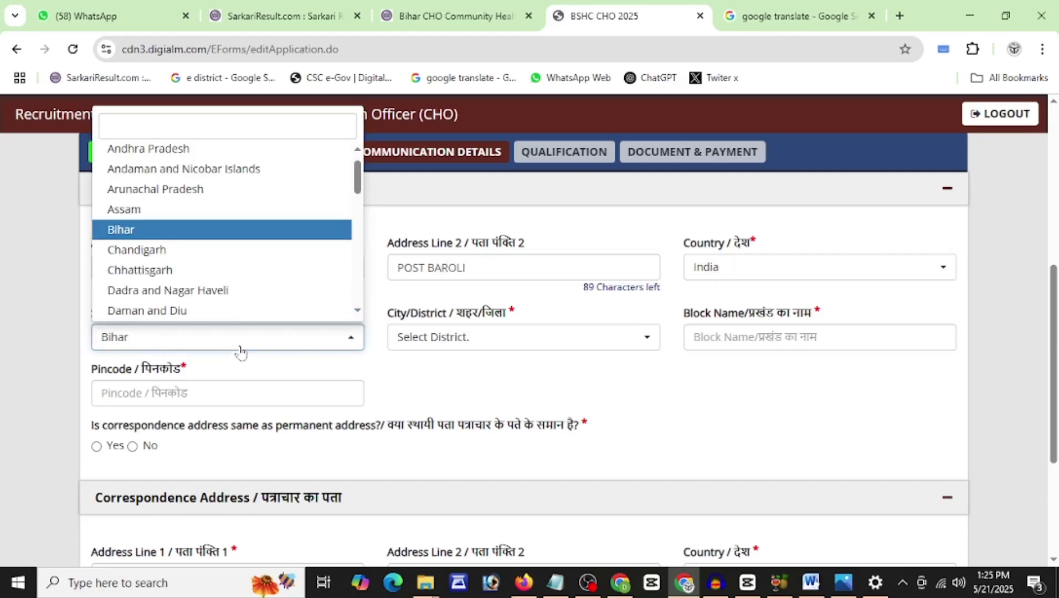
{"action": "type", "text": "U"}
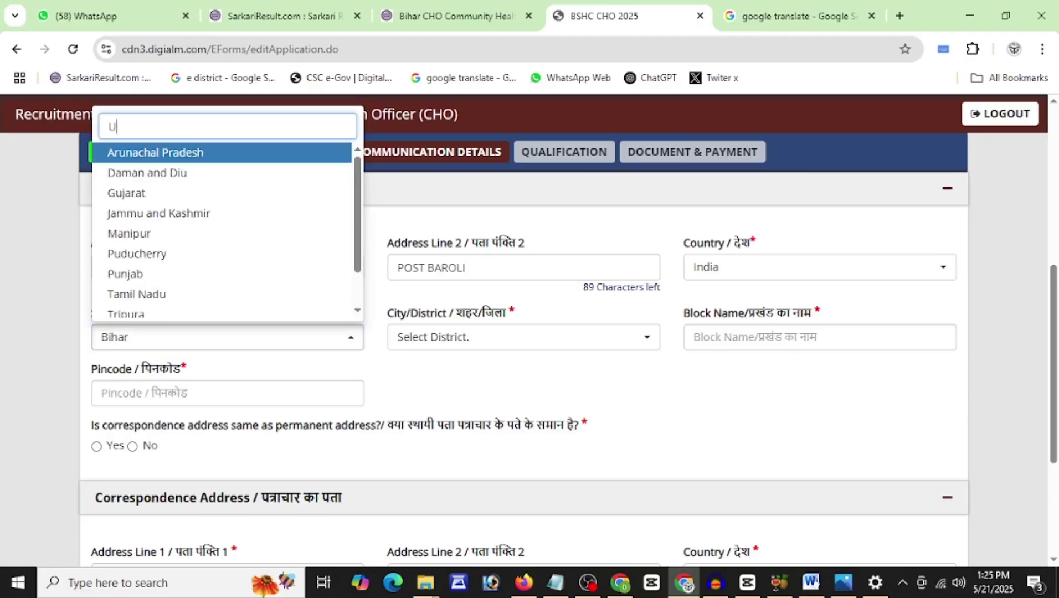
{"action": "type", "text": "T"}
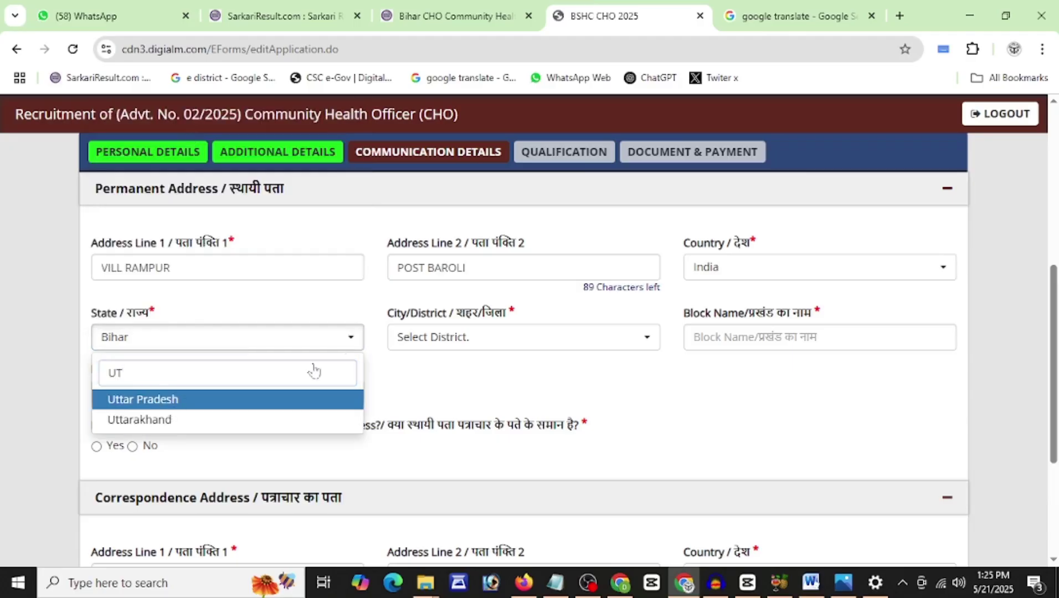
{"action": "key", "text": "Return"}
{"action": "left_click", "coordinate": [445, 338]}
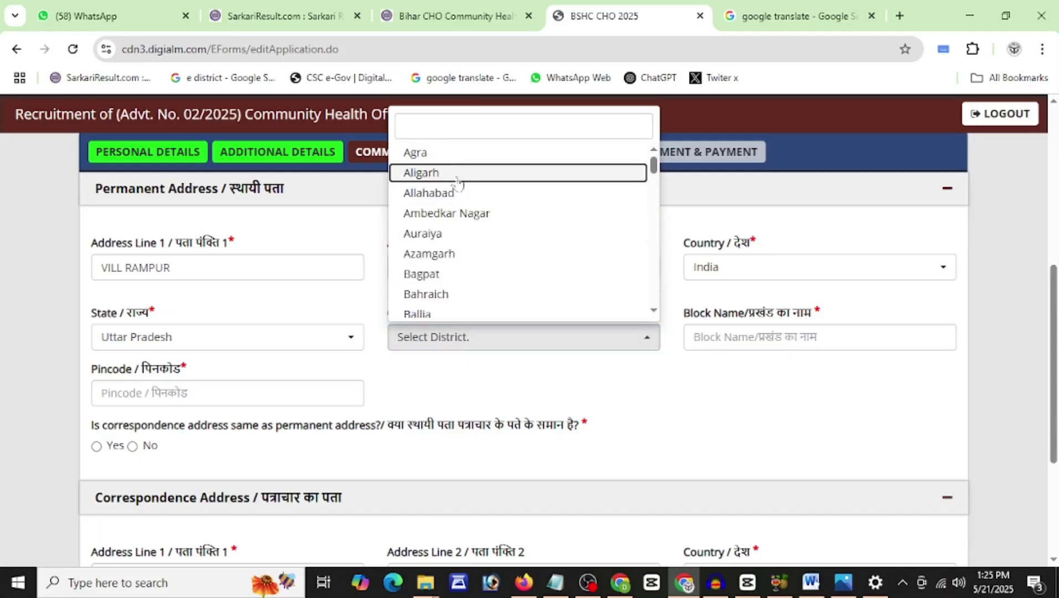
{"action": "key", "text": "Return"}
Fill in the block name and the pincode of the permanent address
{"action": "key", "text": "Tab"}
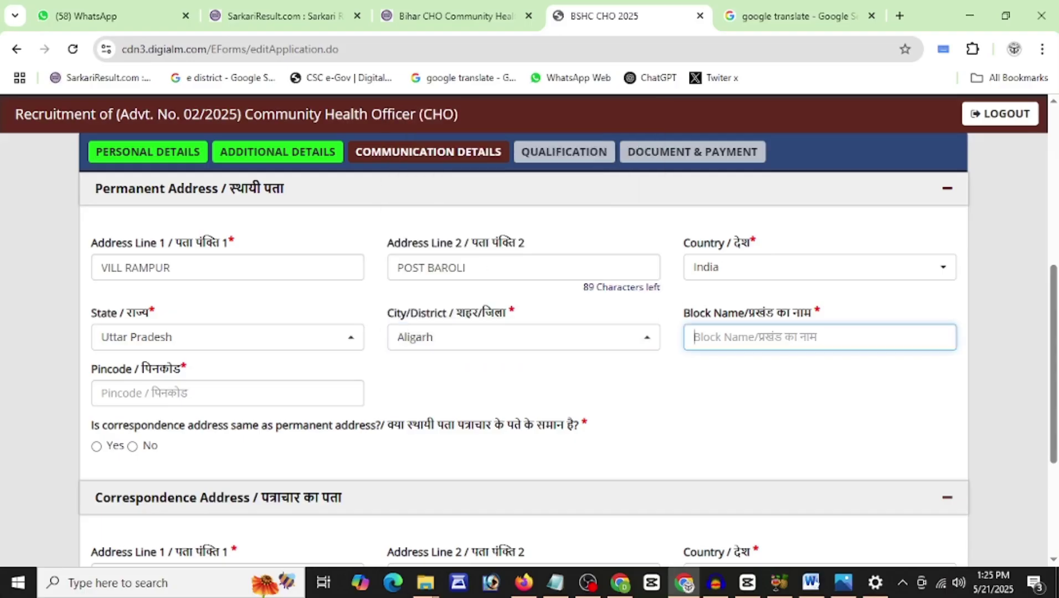
{"action": "type", "text": "S"}
{"action": "key", "text": "BackSpace"}
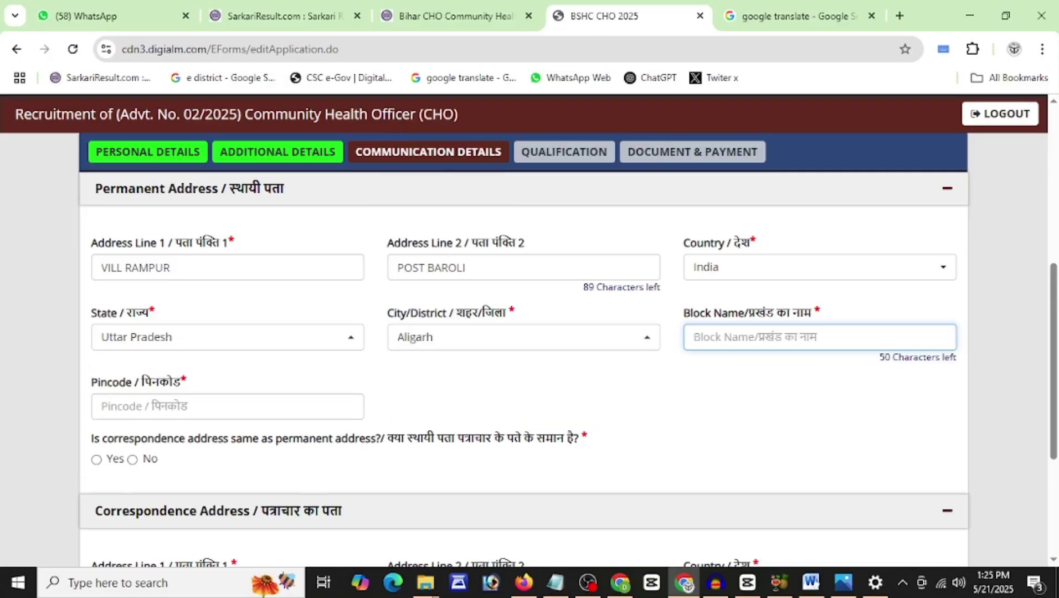
{"action": "type", "text": "ALIGRAH"}
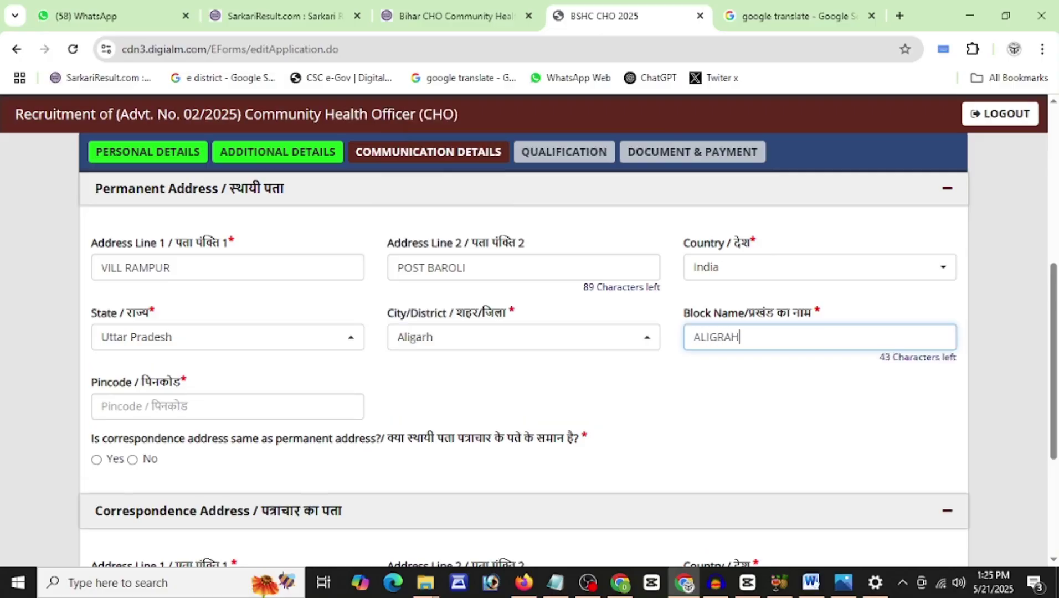
{"action": "key", "text": "Tab"}
{"action": "type", "text": "2"}
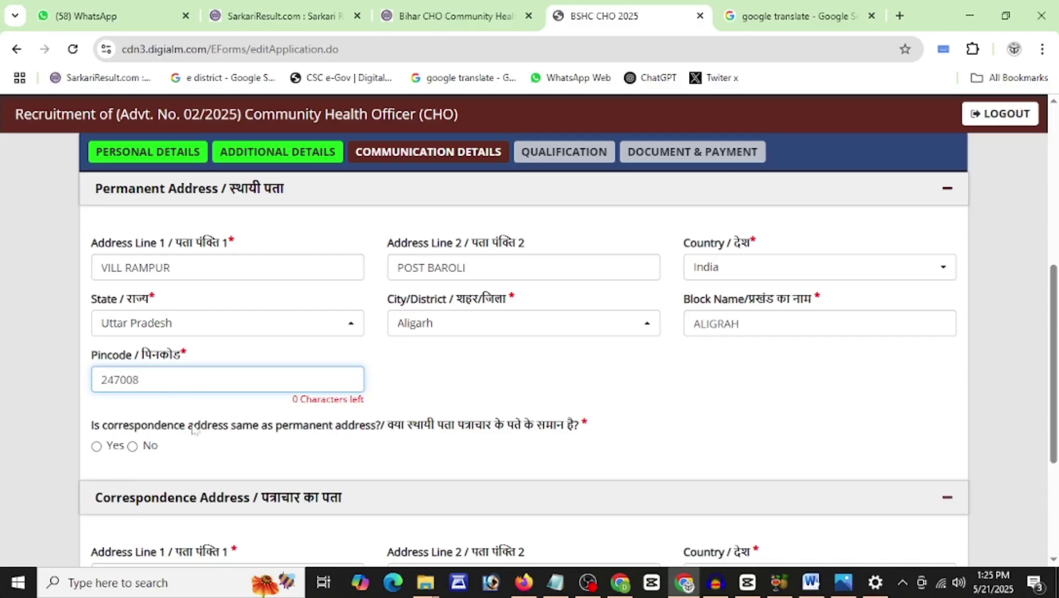
{"action": "left_click", "coordinate": [97, 452]}
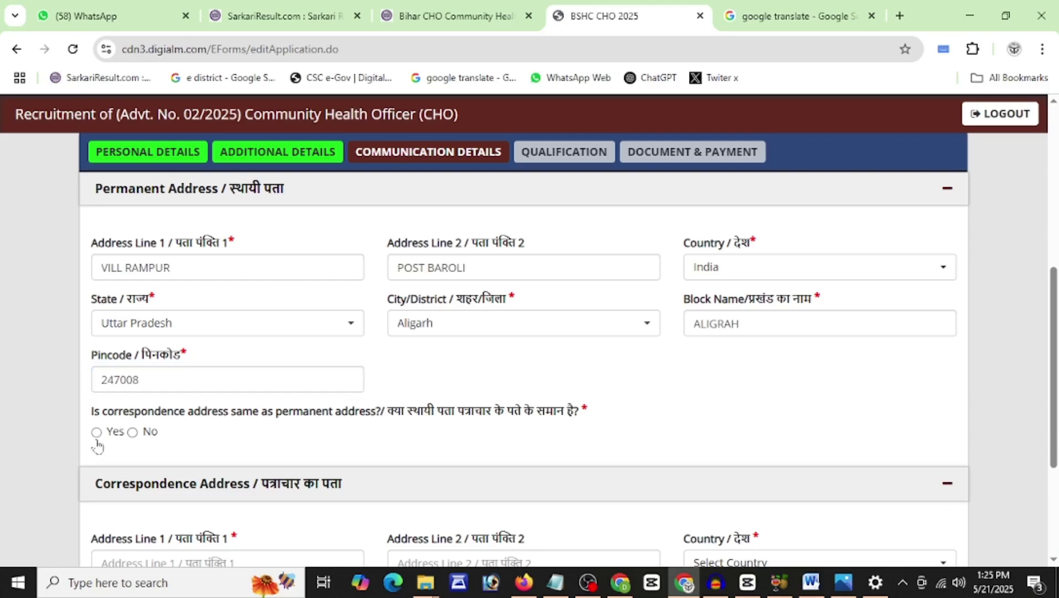
Make the correspondence address same as permanent and save the communication details
{"action": "left_click", "coordinate": [97, 432]}
{"action": "scroll", "coordinate": [1057, 356], "scroll_direction": "down", "scroll_amount": 2}
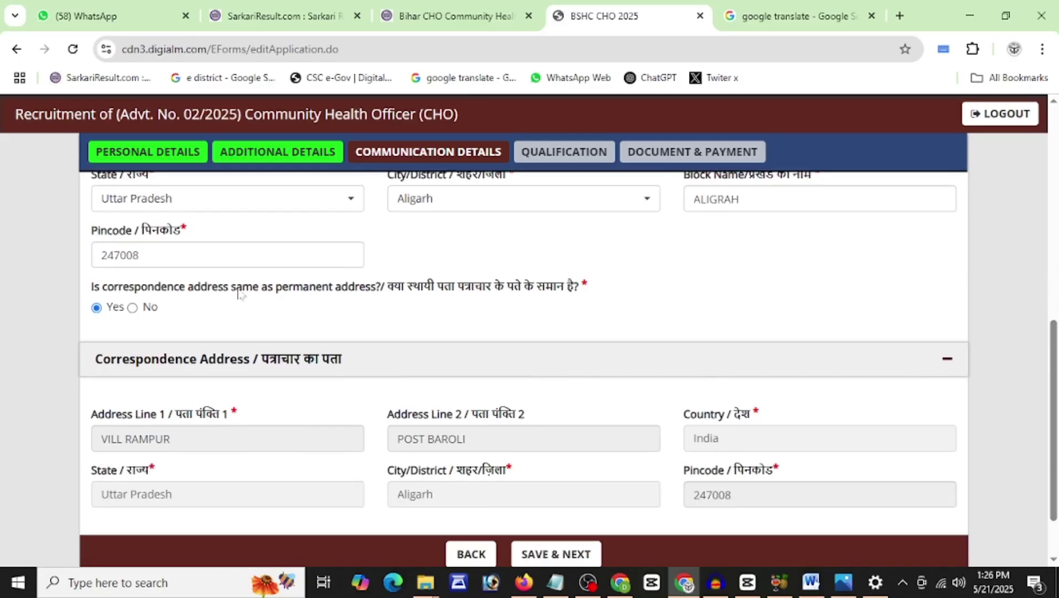
{"action": "left_click", "coordinate": [133, 307]}
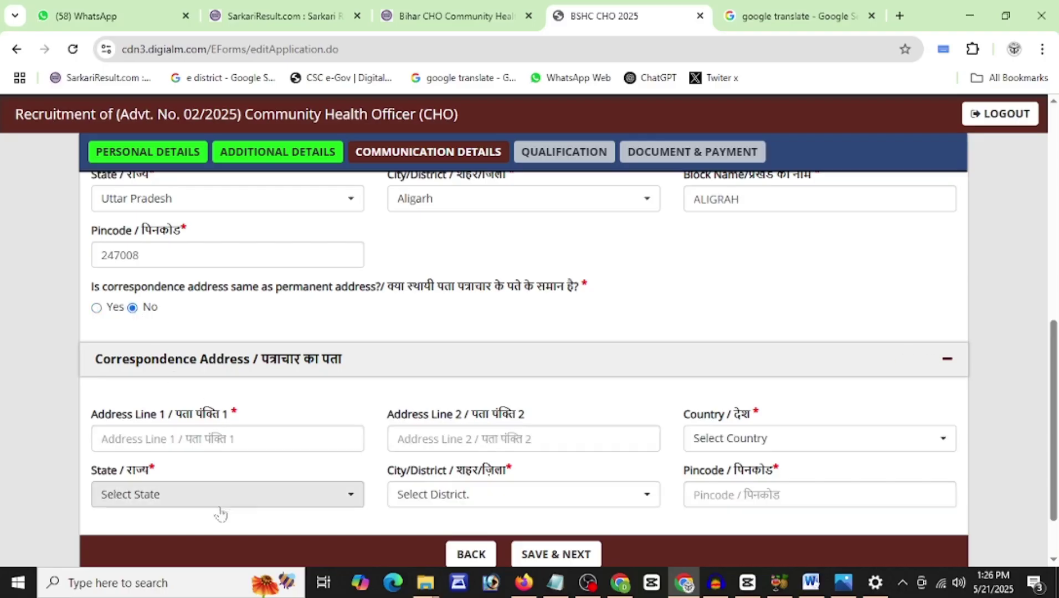
{"action": "left_click", "coordinate": [96, 309]}
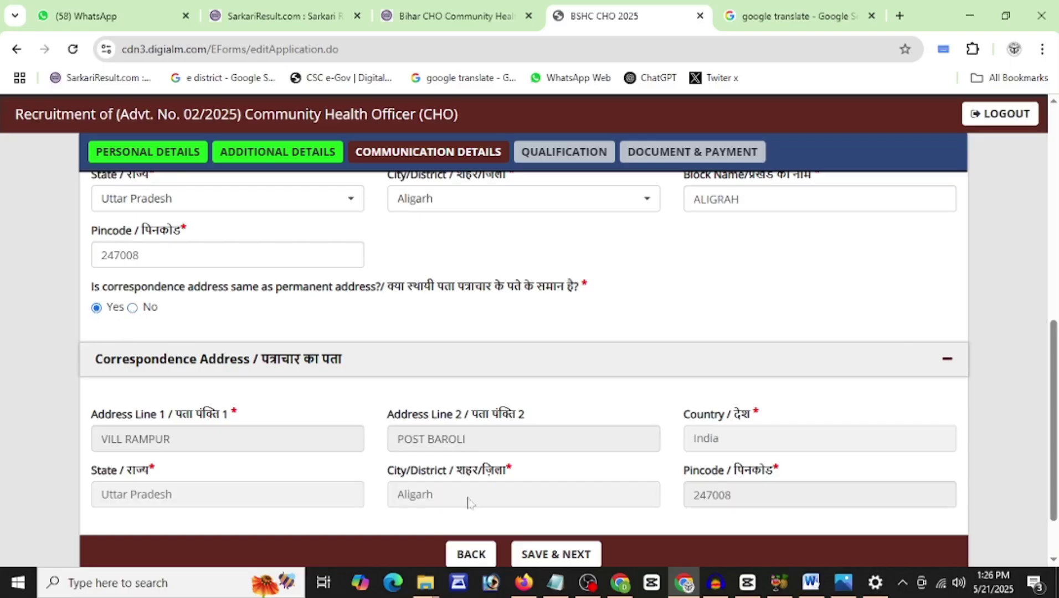
{"action": "left_click", "coordinate": [554, 555]}
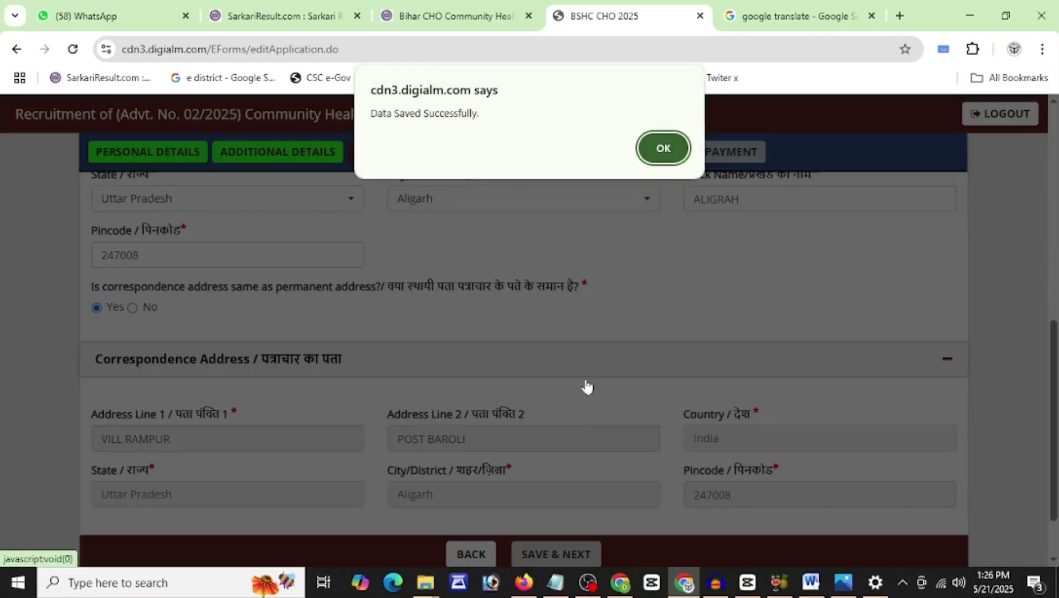
{"action": "left_click", "coordinate": [662, 150]}
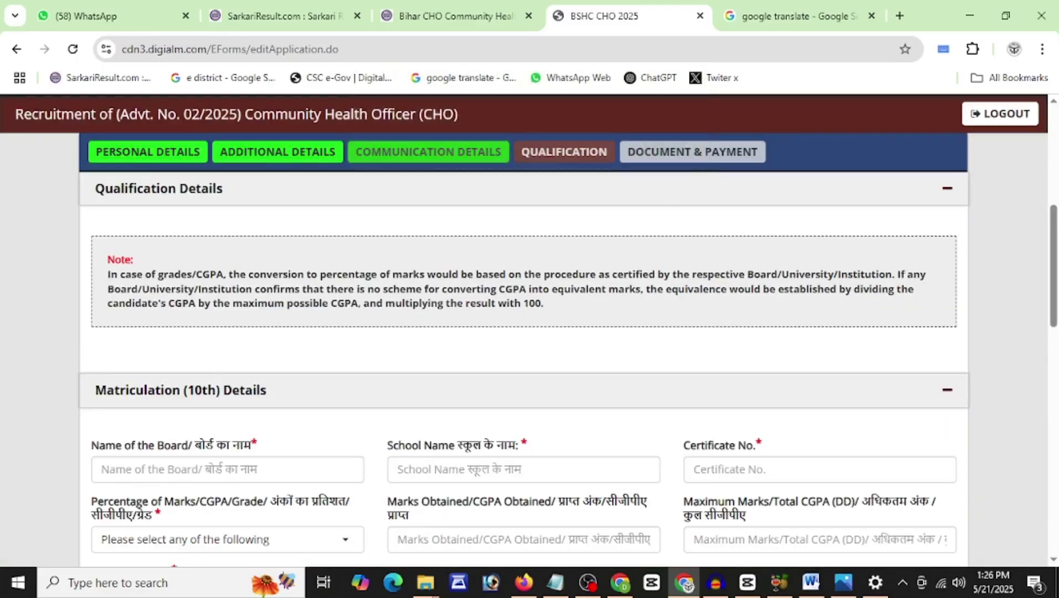
Enter UP BOARD, the school name and the certificate number in Matriculation Details
{"action": "scroll", "coordinate": [1055, 288], "scroll_direction": "down", "scroll_amount": 1}
{"action": "scroll", "coordinate": [1056, 288], "scroll_direction": "down", "scroll_amount": 4}
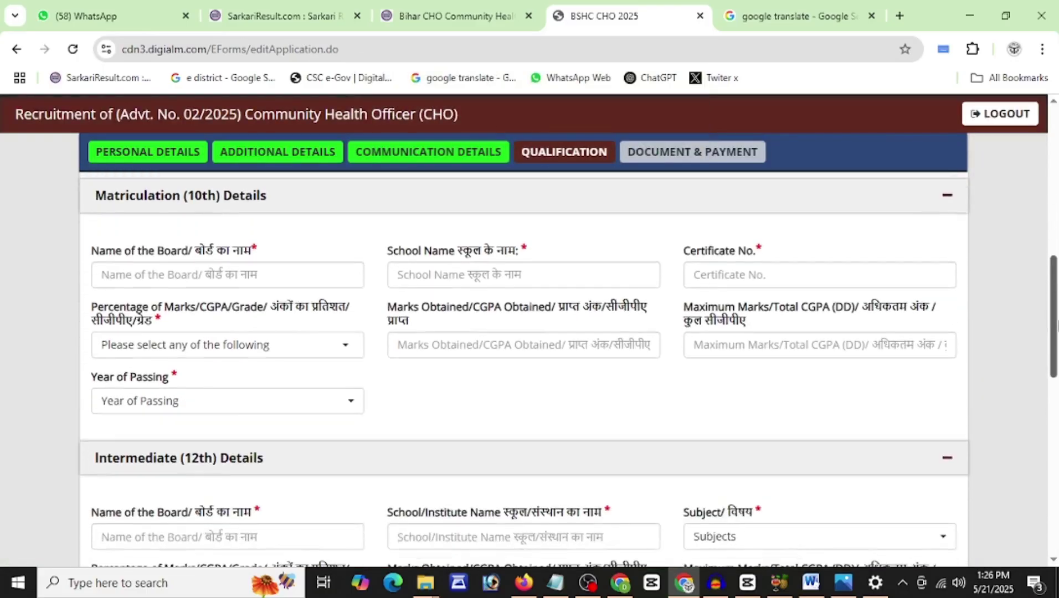
{"action": "scroll", "coordinate": [1055, 289], "scroll_direction": "up", "scroll_amount": 1}
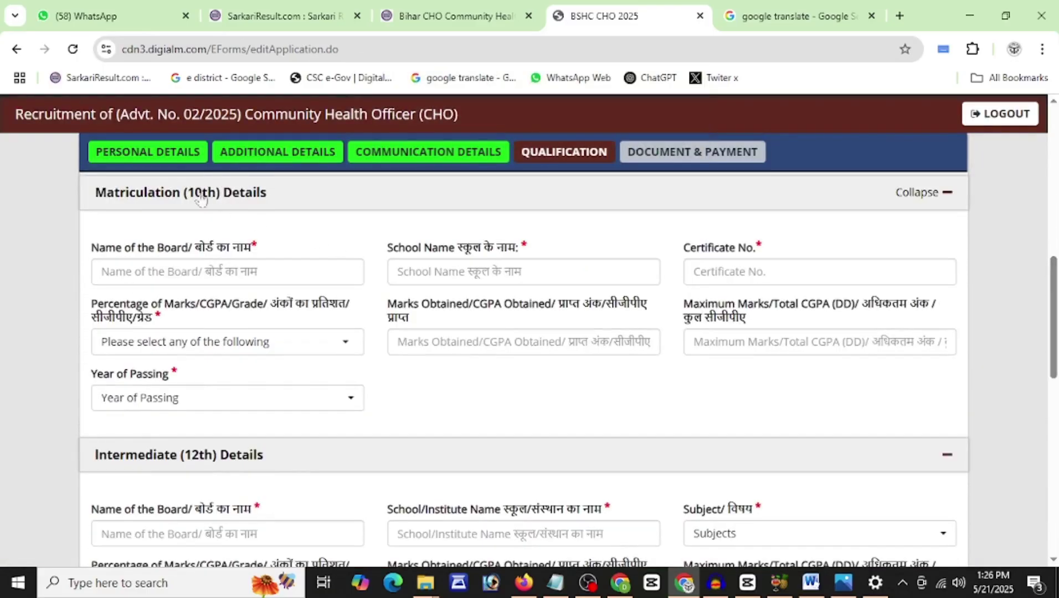
{"action": "left_click", "coordinate": [228, 272]}
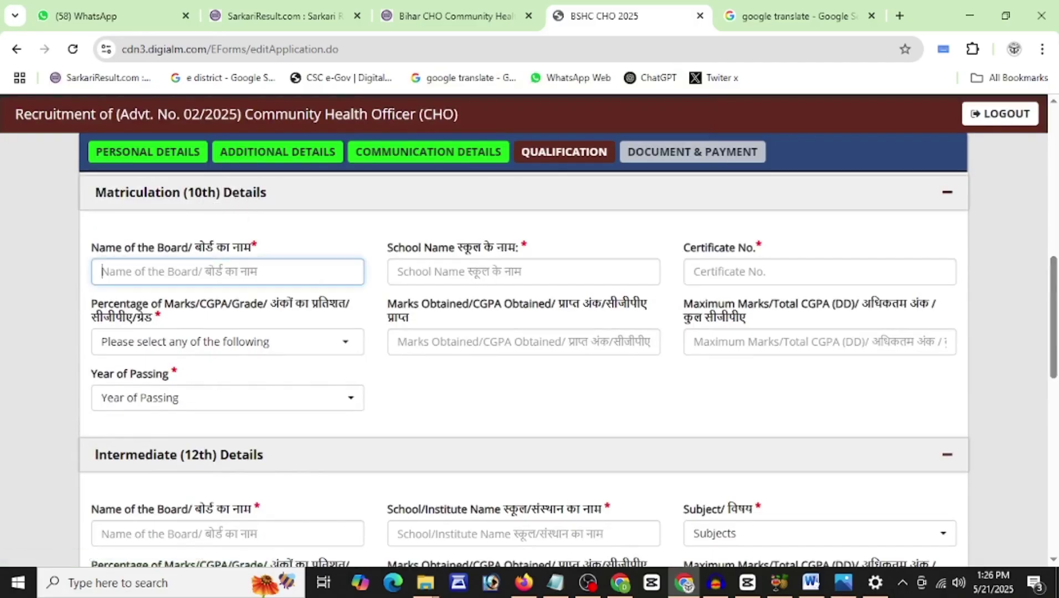
{"action": "type", "text": "UP BOARD"}
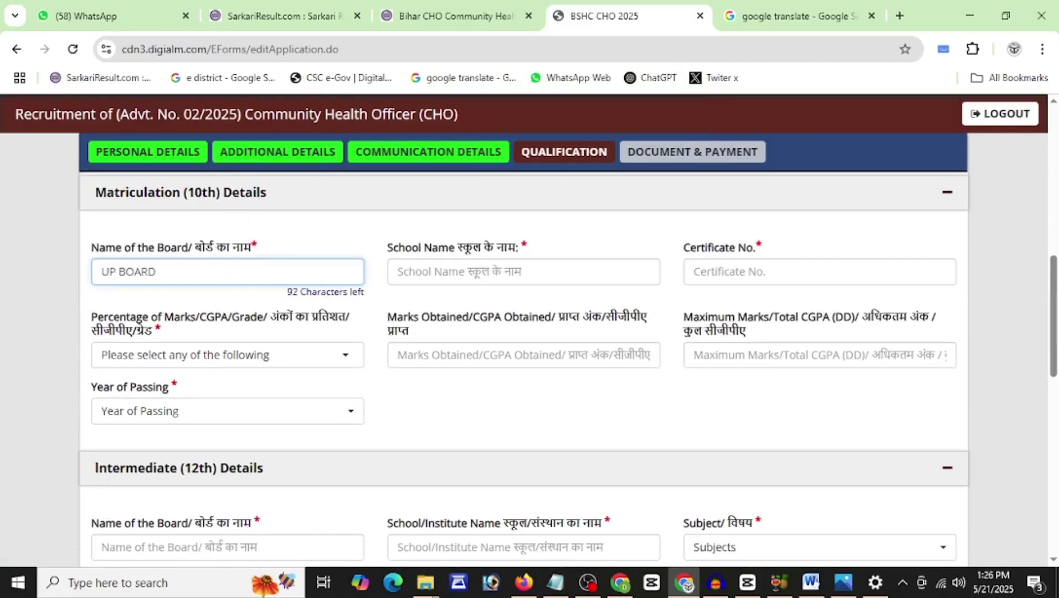
{"action": "left_click", "coordinate": [524, 272]}
{"action": "type", "text": "DI"}
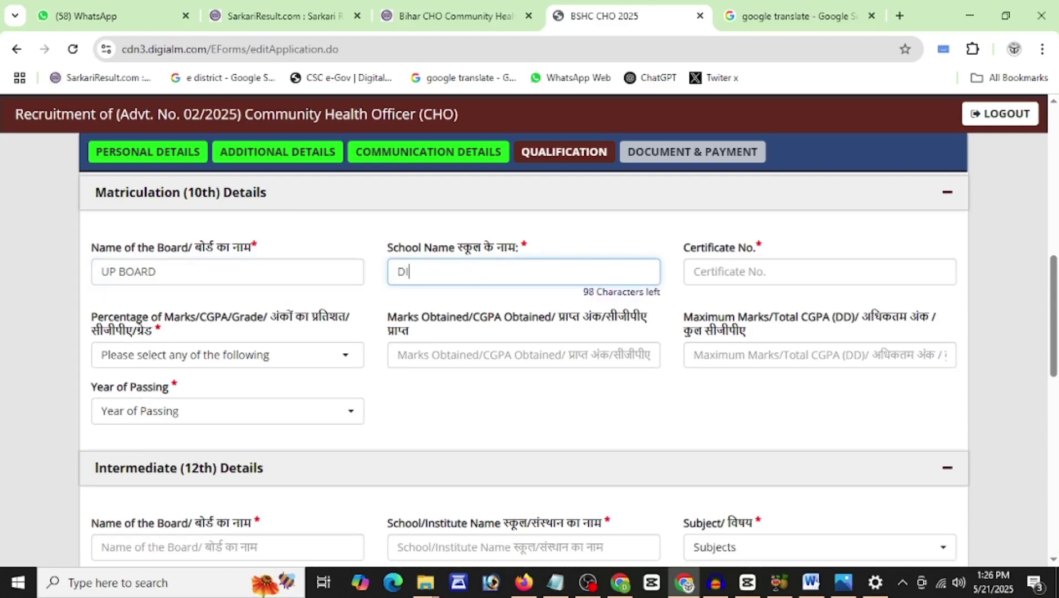
{"action": "type", "text": "LARAM SAINI INT"}
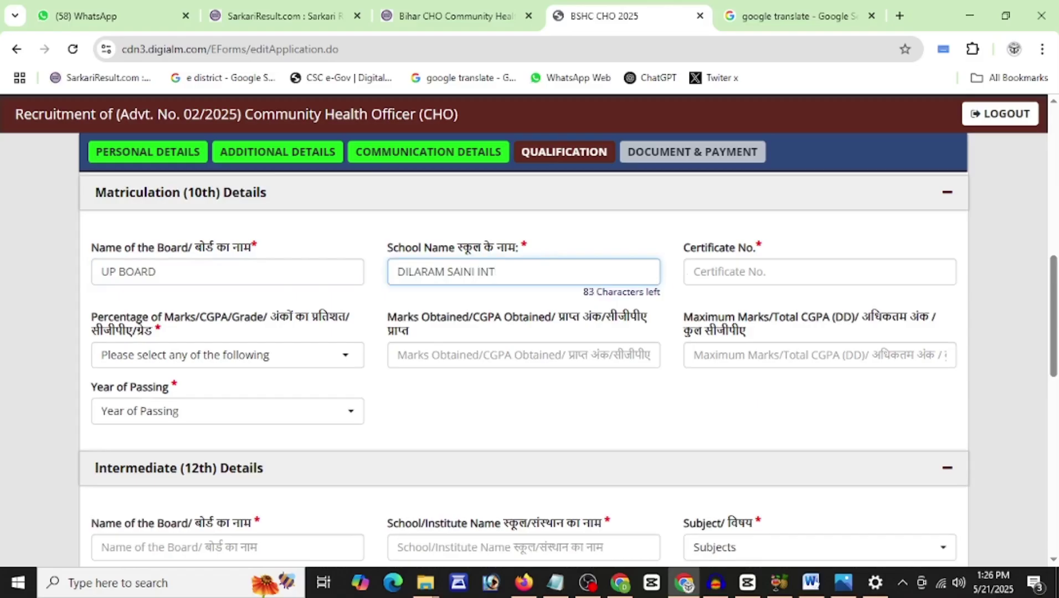
{"action": "left_click", "coordinate": [695, 272]}
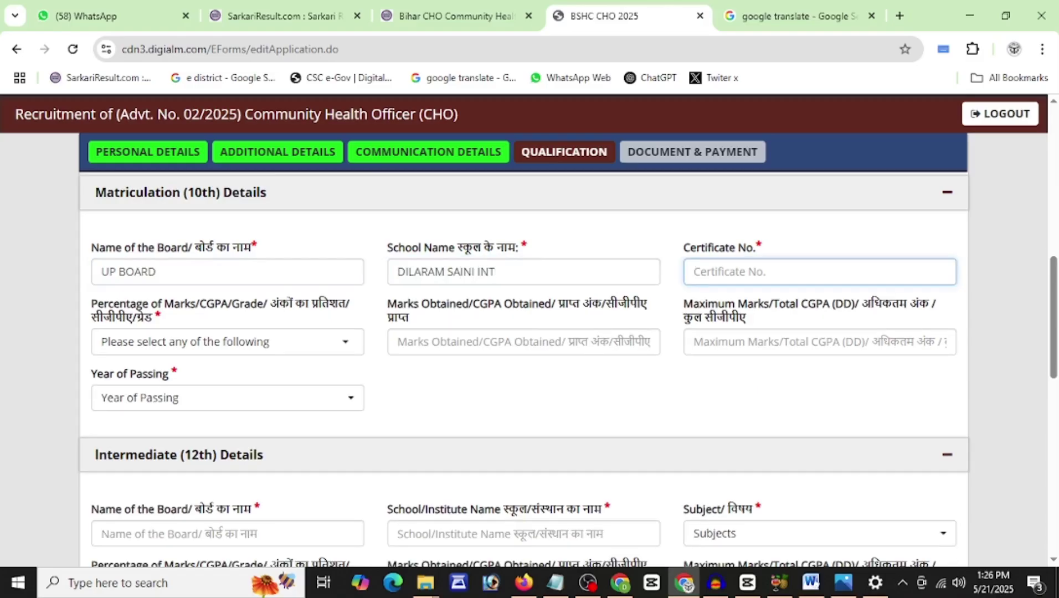
{"action": "type", "text": "0"}
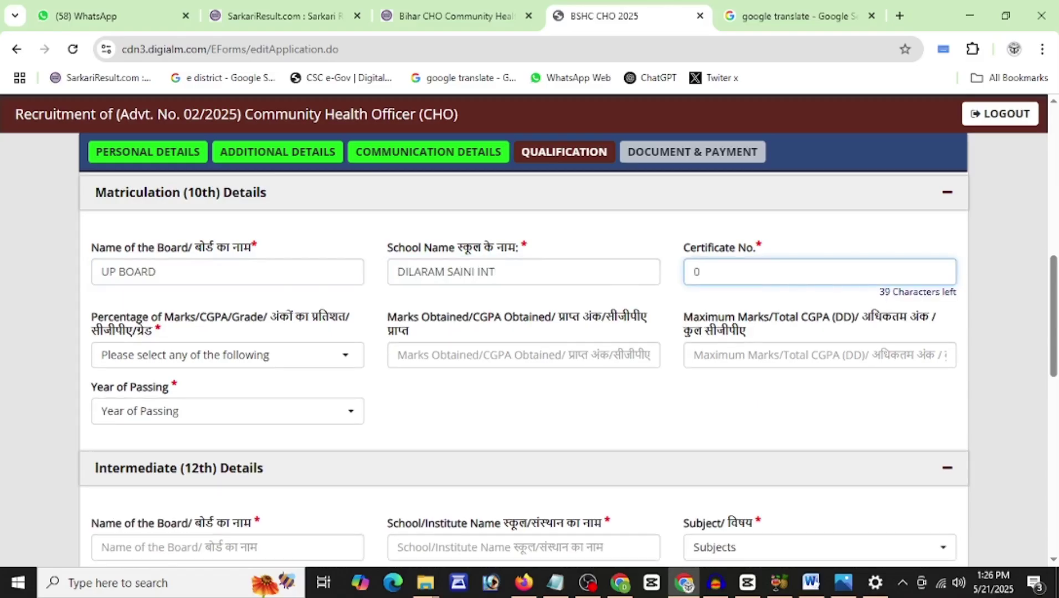
{"action": "type", "text": "1122331"}
{"action": "left_click", "coordinate": [265, 361]}
Report 10th marks as Percentage, 400 of 600, with 1984 as the passing year
{"action": "left_click", "coordinate": [264, 355]}
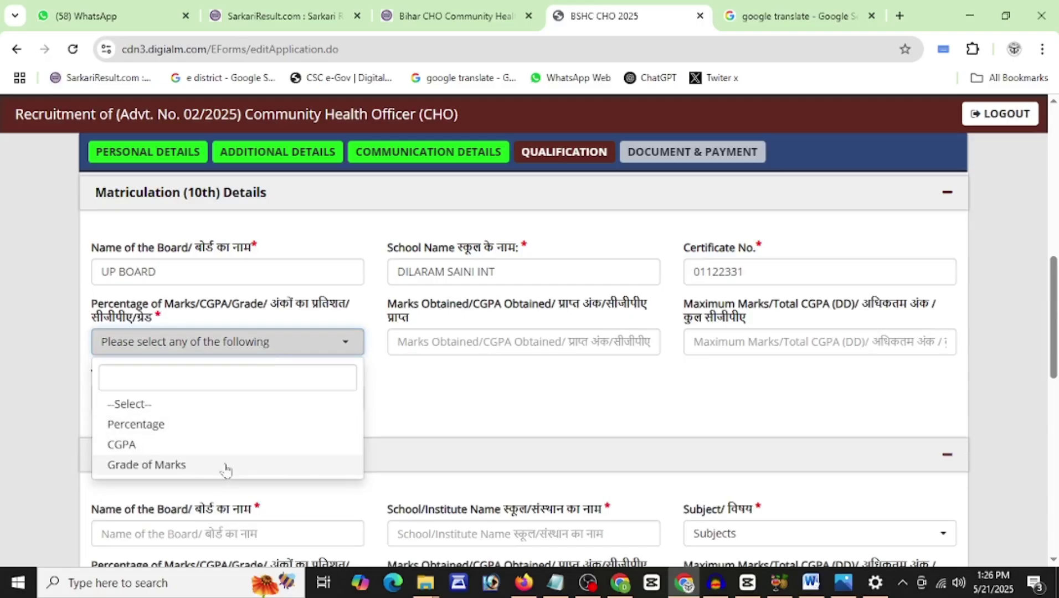
{"action": "left_click", "coordinate": [173, 428]}
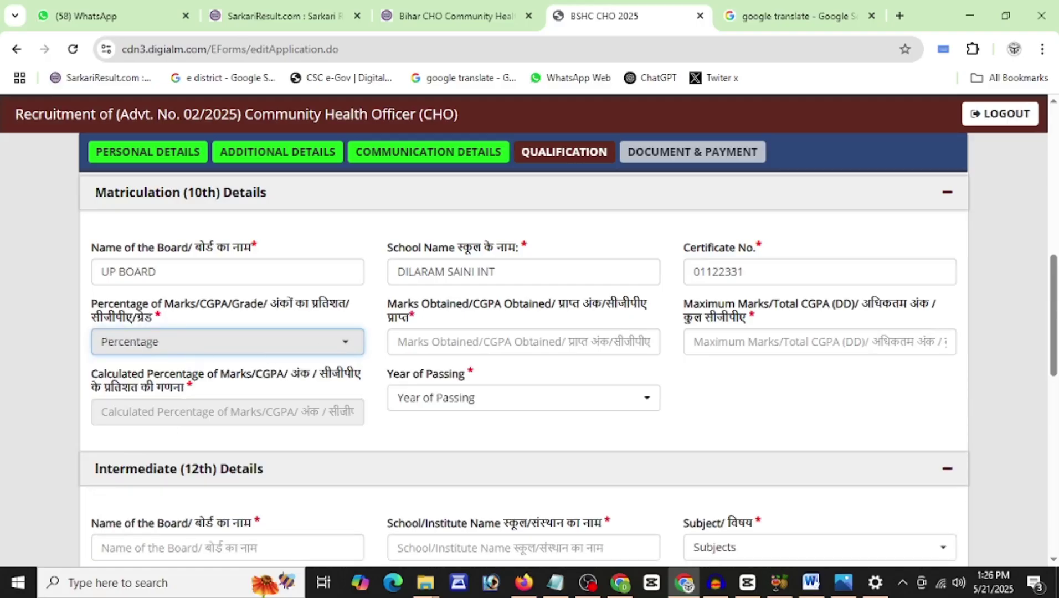
{"action": "left_click", "coordinate": [488, 342]}
{"action": "type", "text": "00"}
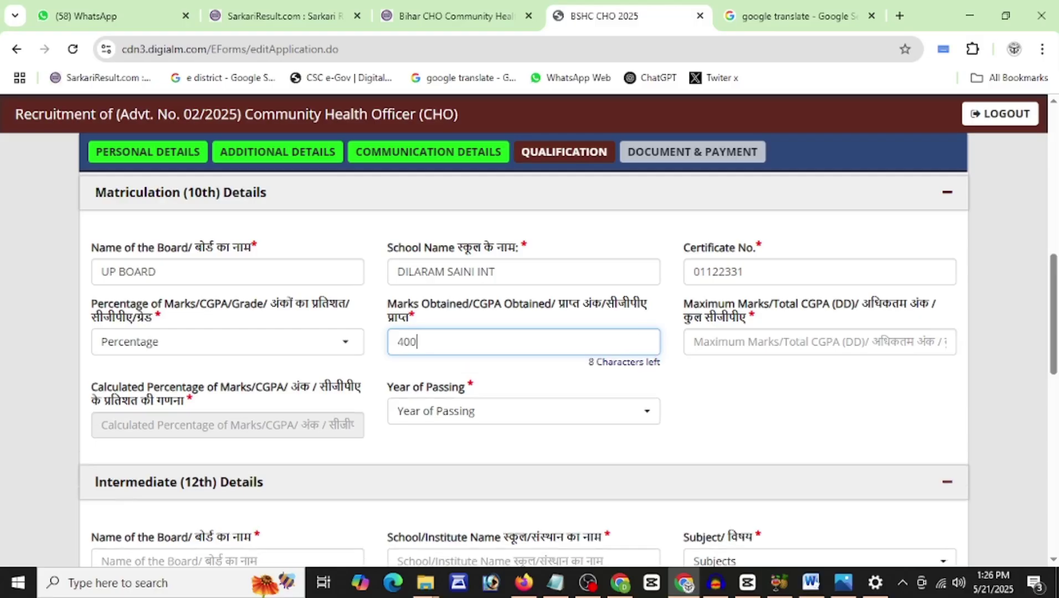
{"action": "left_click", "coordinate": [820, 342]}
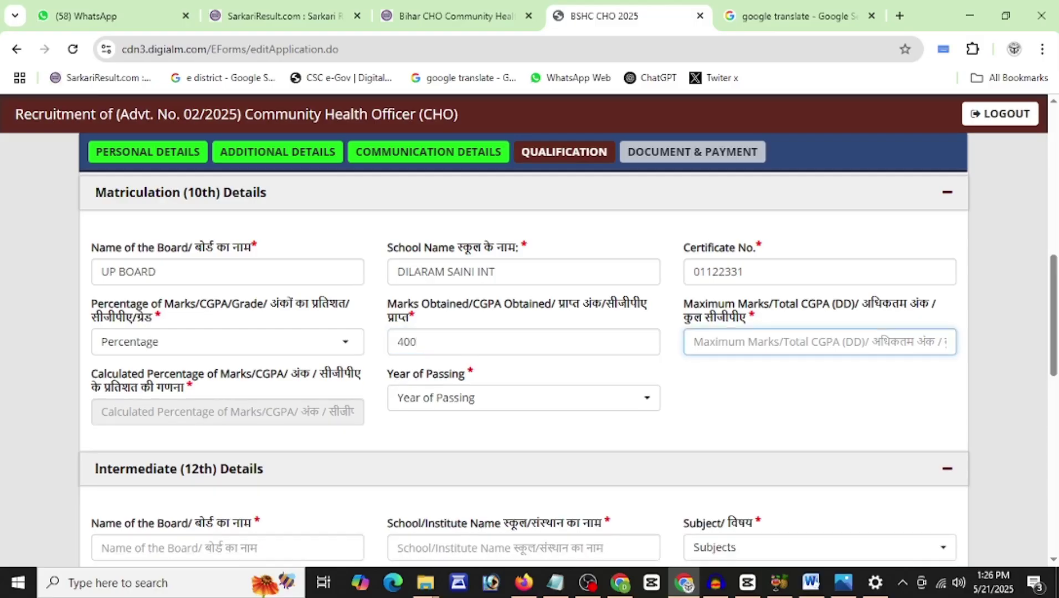
{"action": "type", "text": "600"}
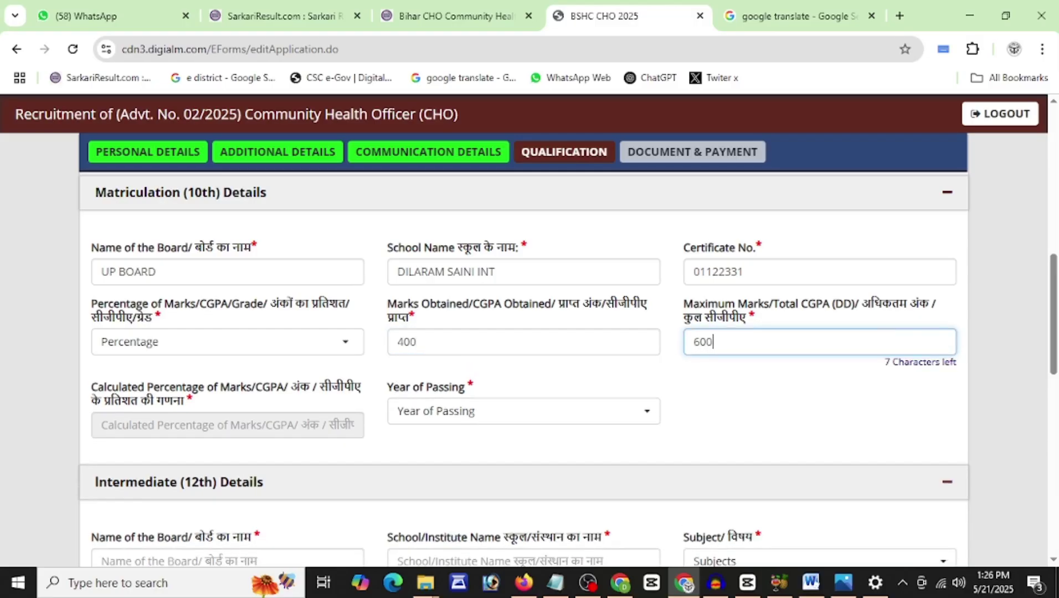
{"action": "left_click", "coordinate": [434, 416]}
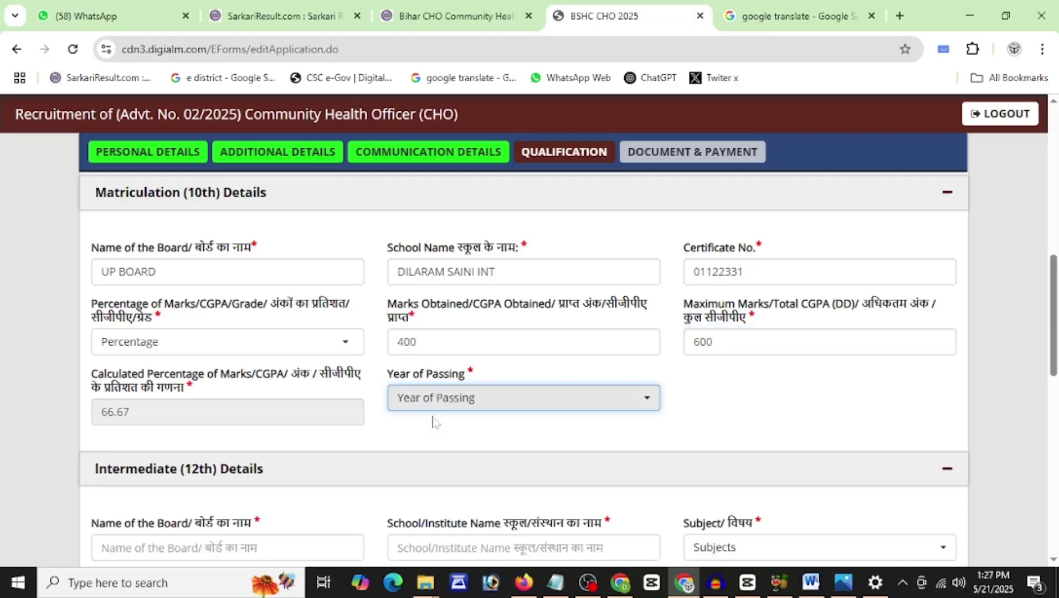
{"action": "left_click", "coordinate": [435, 408]}
{"action": "key", "text": "Down"}
{"action": "key", "text": "Down"}
{"action": "key", "text": "Down"}
{"action": "key", "text": "Down"}
{"action": "key", "text": "Down"}
{"action": "key", "text": "Down"}
{"action": "key", "text": "Down"}
{"action": "key", "text": "Down"}
{"action": "key", "text": "Down"}
{"action": "key", "text": "Down"}
{"action": "key", "text": "Down"}
{"action": "key", "text": "Down"}
{"action": "key", "text": "Down"}
{"action": "key", "text": "Down"}
{"action": "key", "text": "Down"}
{"action": "key", "text": "Down"}
{"action": "key", "text": "Down"}
{"action": "key", "text": "Down"}
{"action": "key", "text": "Down"}
{"action": "key", "text": "Down"}
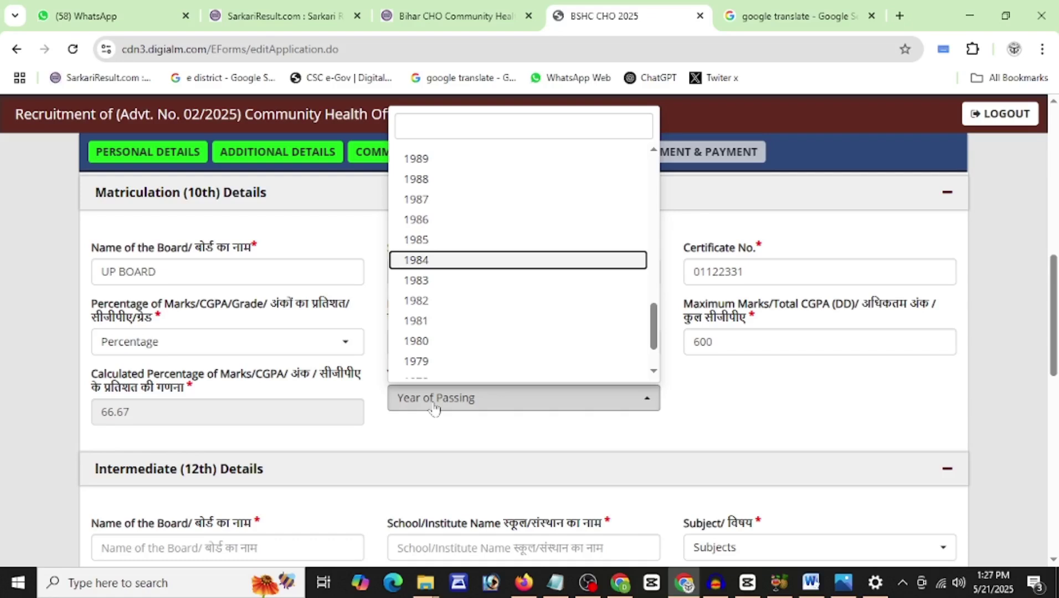
{"action": "left_click", "coordinate": [542, 263]}
{"action": "key", "text": "Tab"}
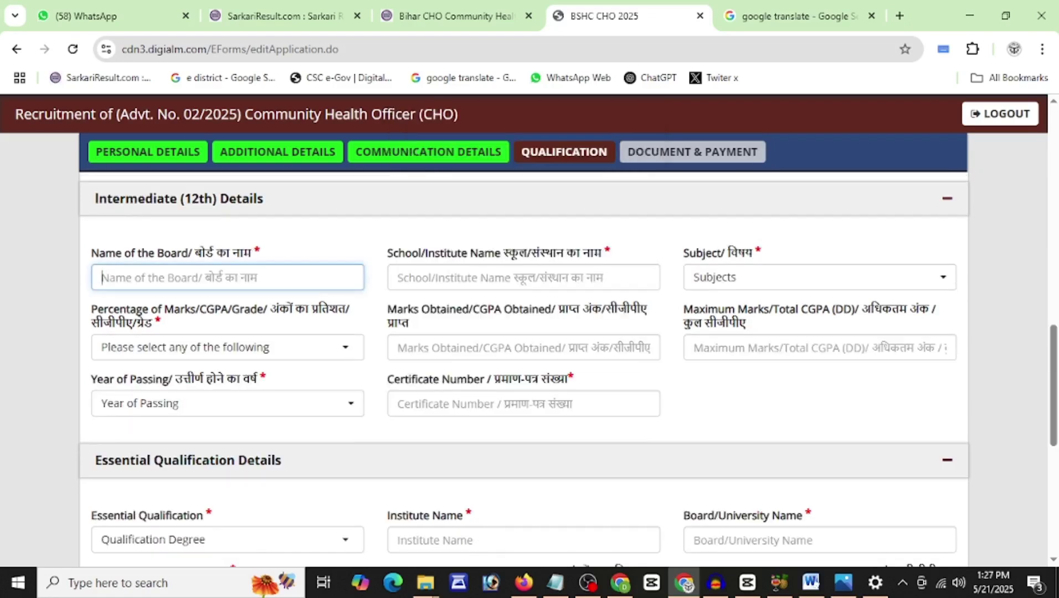
Enter UP BOARD, DILARAM INT COLL and Science as the 12th board, school and subject
{"action": "type", "text": "UP BOARD"}
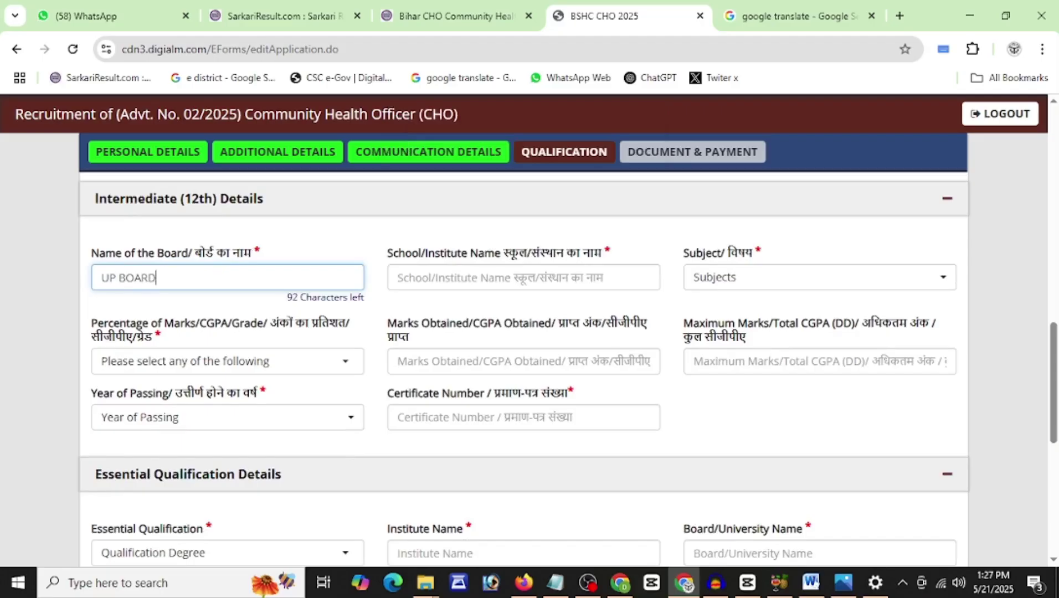
{"action": "key", "text": "Tab"}
{"action": "type", "text": "DILARAM INT"}
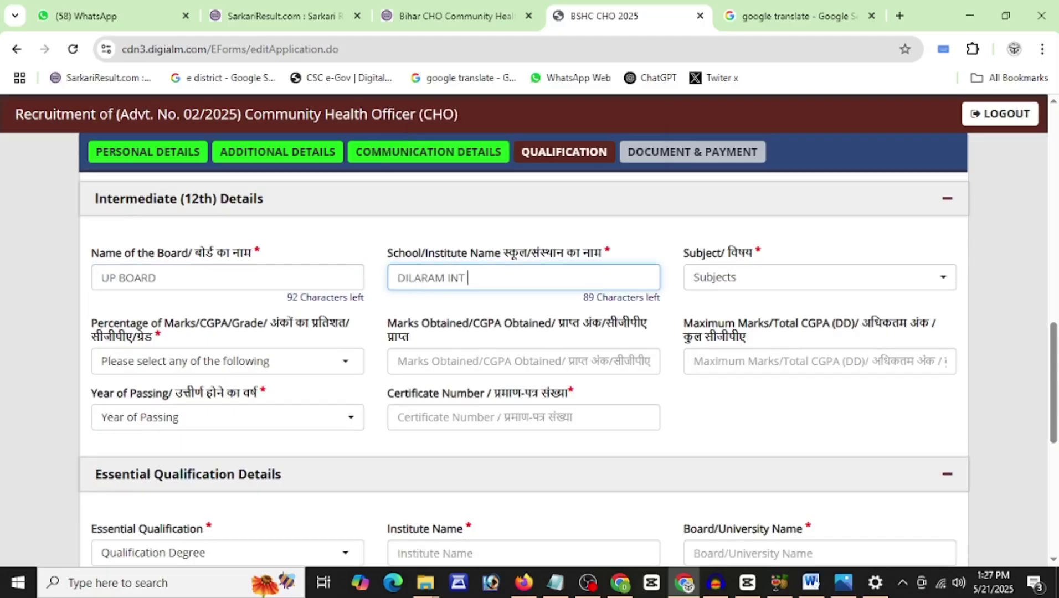
{"action": "type", "text": " COLL"}
{"action": "key", "text": "Tab"}
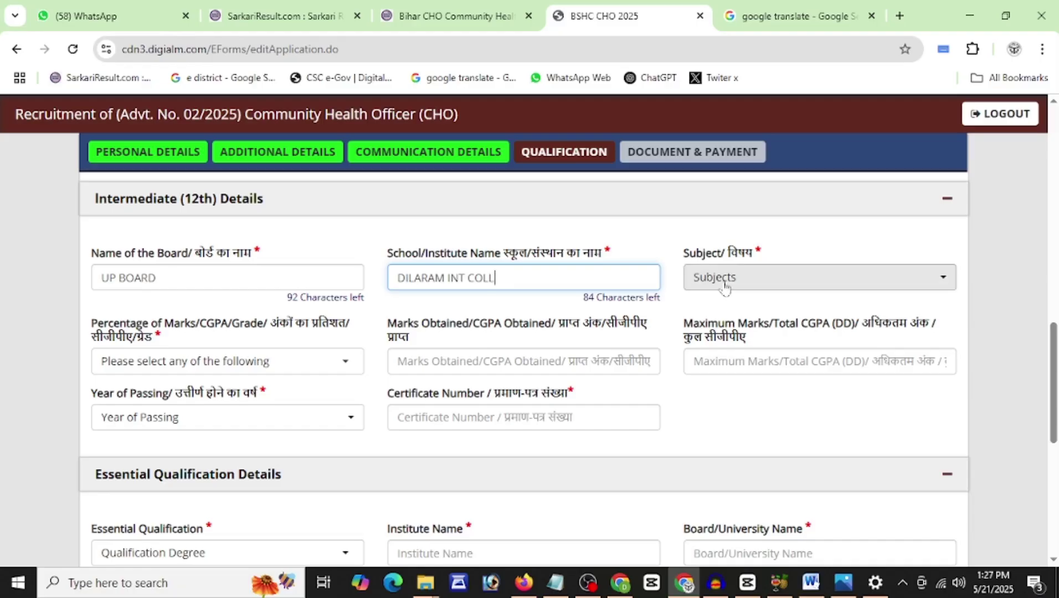
{"action": "left_click", "coordinate": [725, 288]}
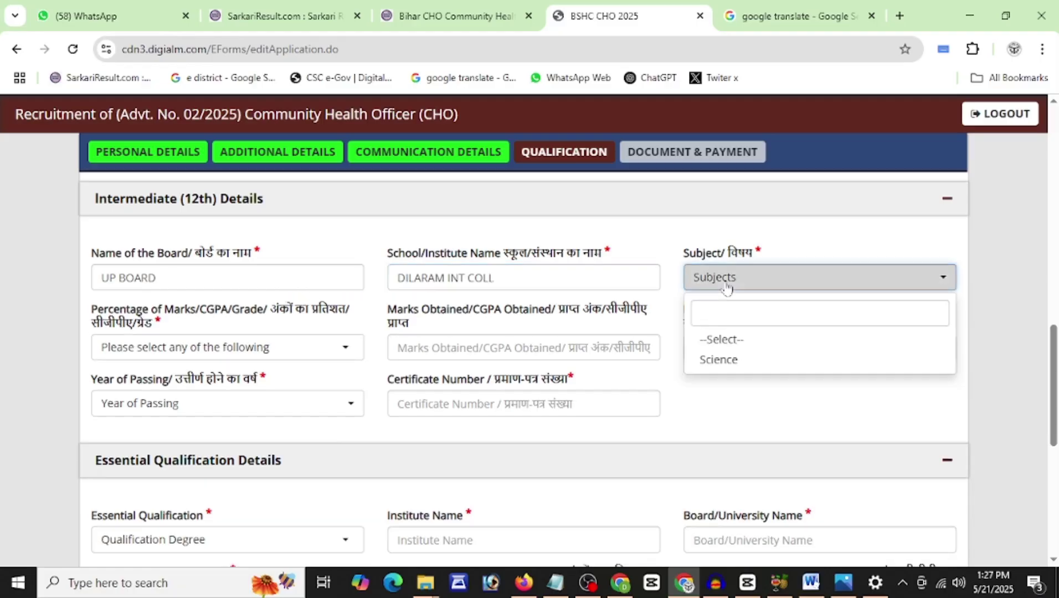
{"action": "left_click", "coordinate": [734, 360]}
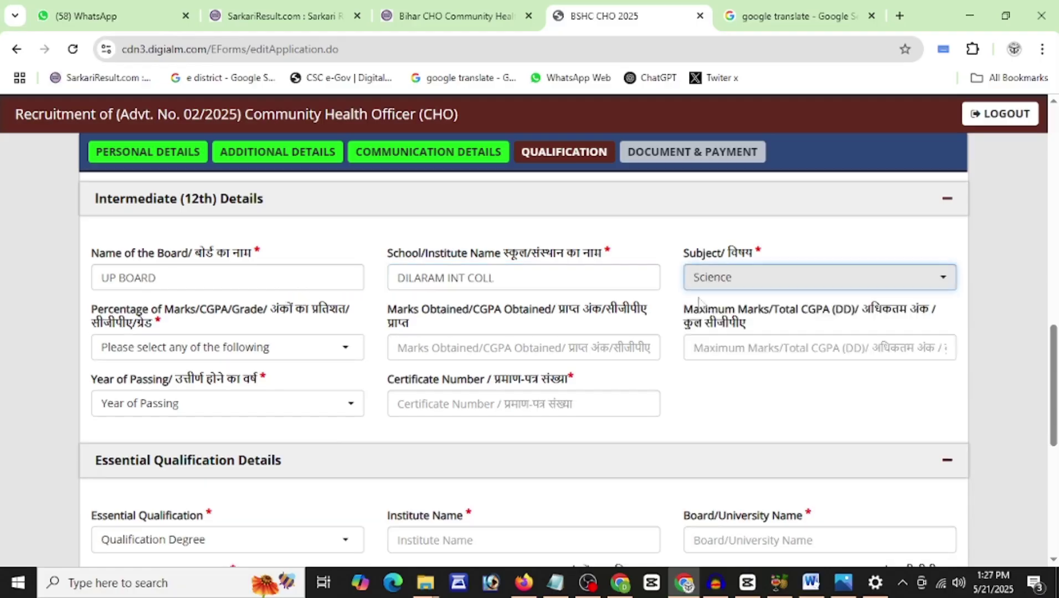
Report 12th marks as Percentage: 370 obtained out of 500
{"action": "left_click", "coordinate": [210, 349]}
{"action": "left_click", "coordinate": [171, 431]}
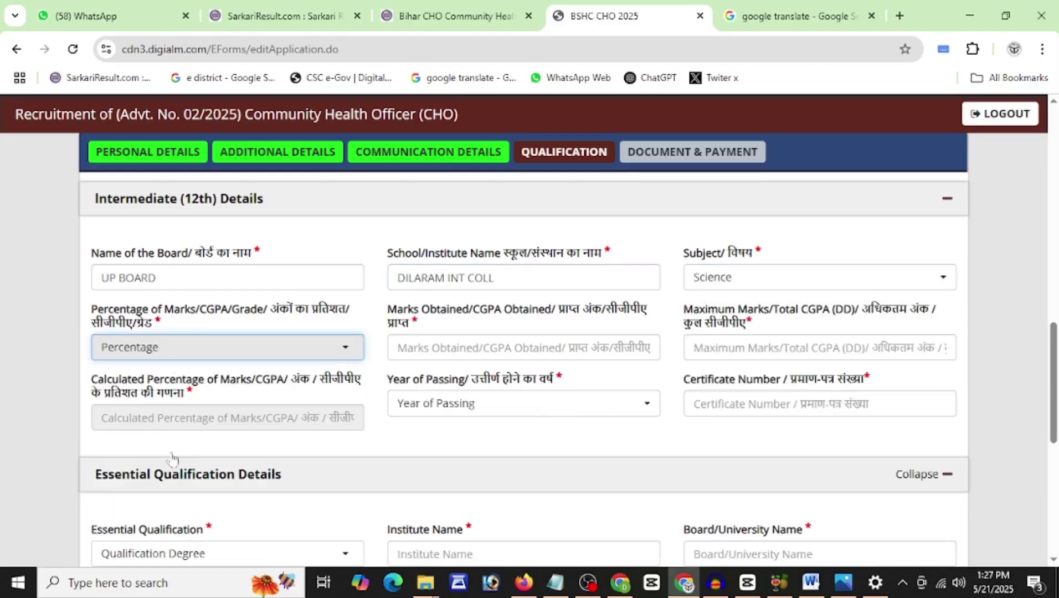
{"action": "left_click", "coordinate": [442, 349]}
{"action": "scroll", "coordinate": [441, 358], "scroll_direction": "down", "scroll_amount": 10}
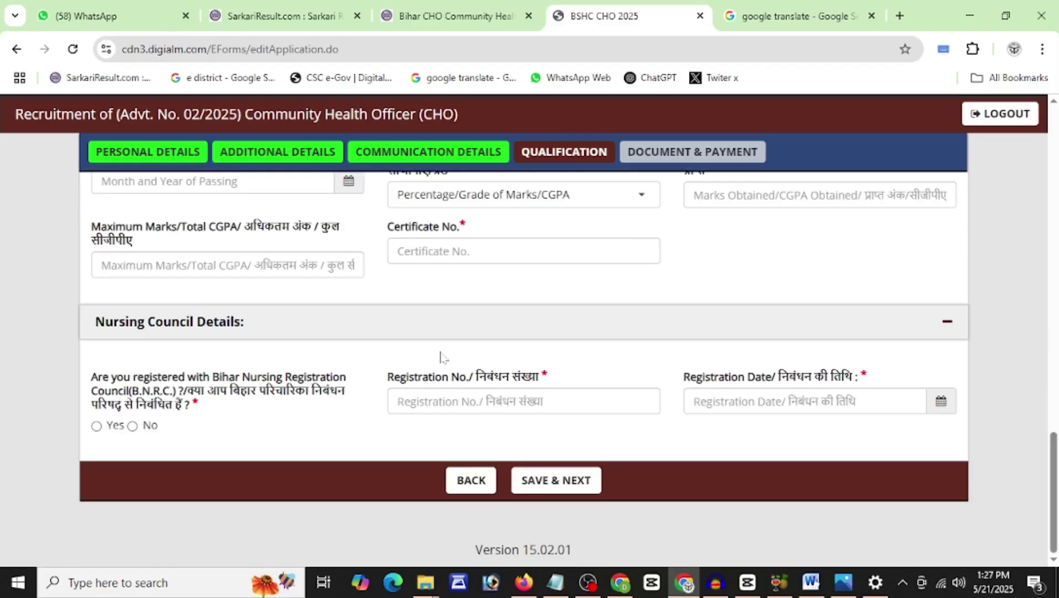
{"action": "scroll", "coordinate": [1053, 438], "scroll_direction": "up", "scroll_amount": 10}
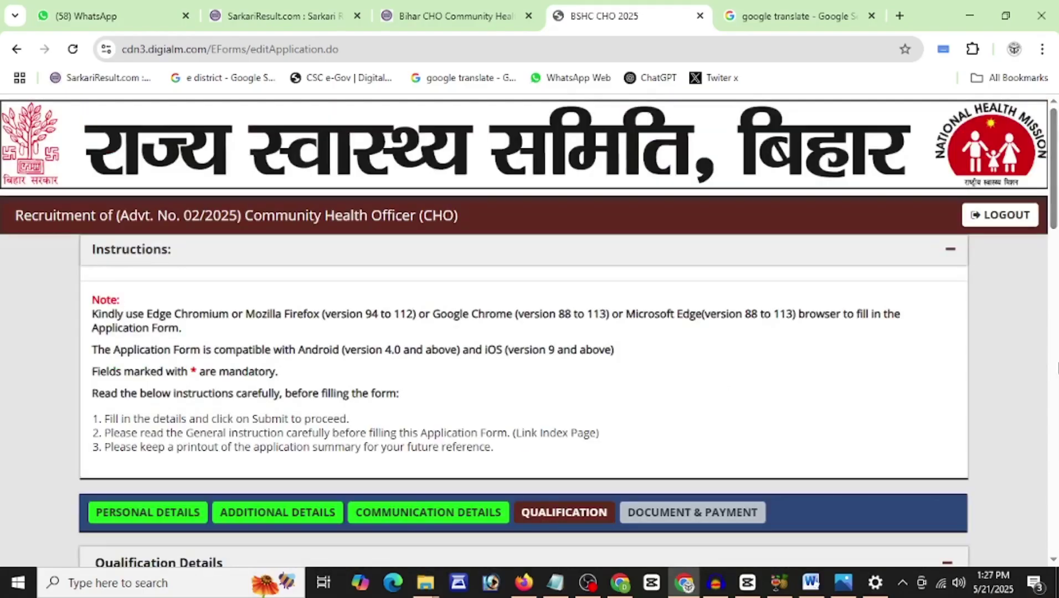
{"action": "scroll", "coordinate": [1057, 368], "scroll_direction": "down", "scroll_amount": 10}
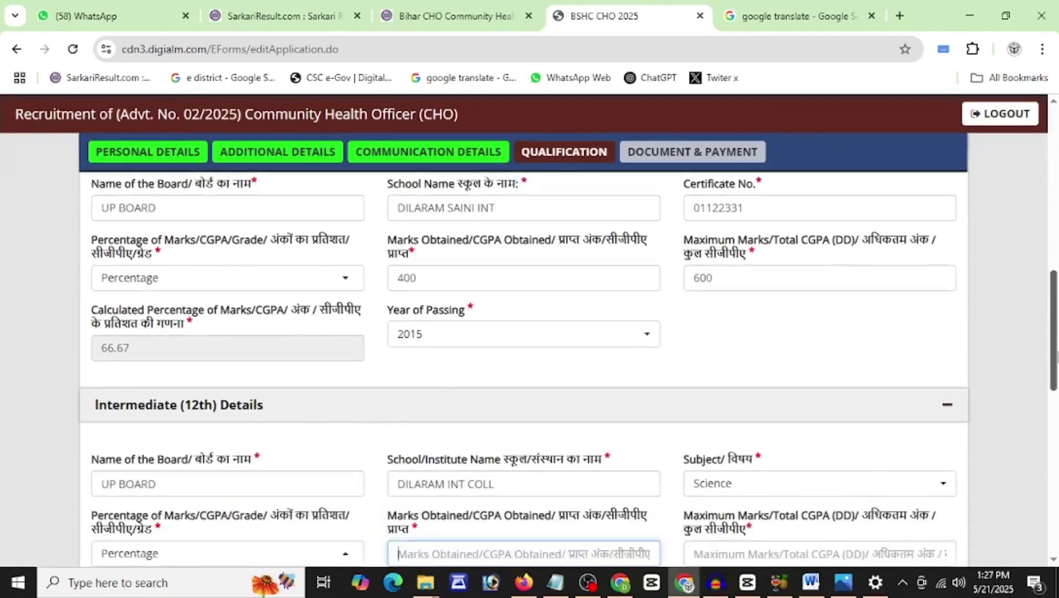
{"action": "scroll", "coordinate": [1056, 366], "scroll_direction": "down", "scroll_amount": 4}
{"action": "scroll", "coordinate": [1054, 421], "scroll_direction": "down", "scroll_amount": 8}
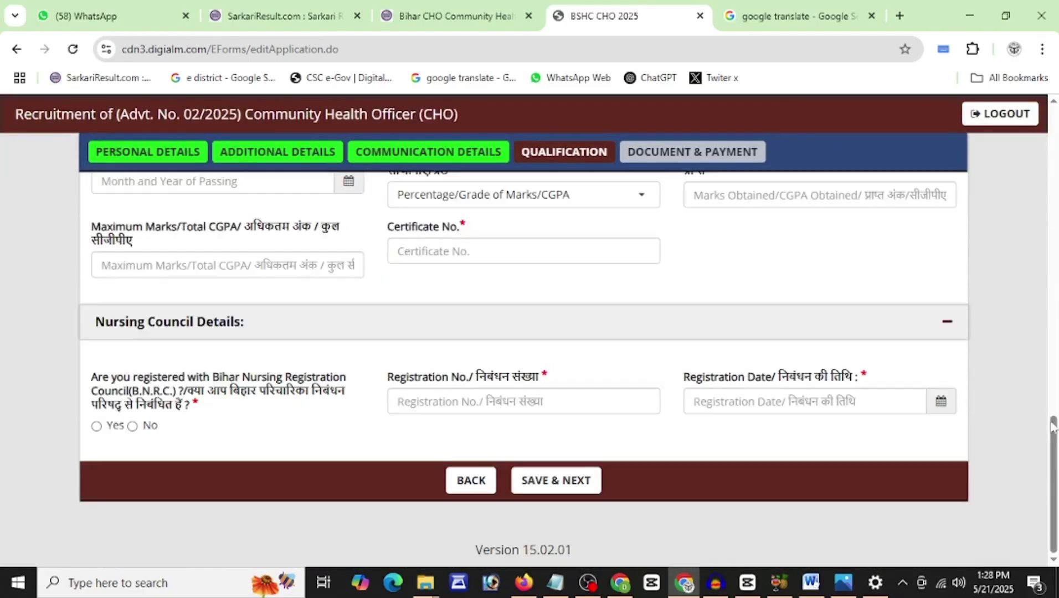
{"action": "scroll", "coordinate": [521, 405], "scroll_direction": "up", "scroll_amount": 10}
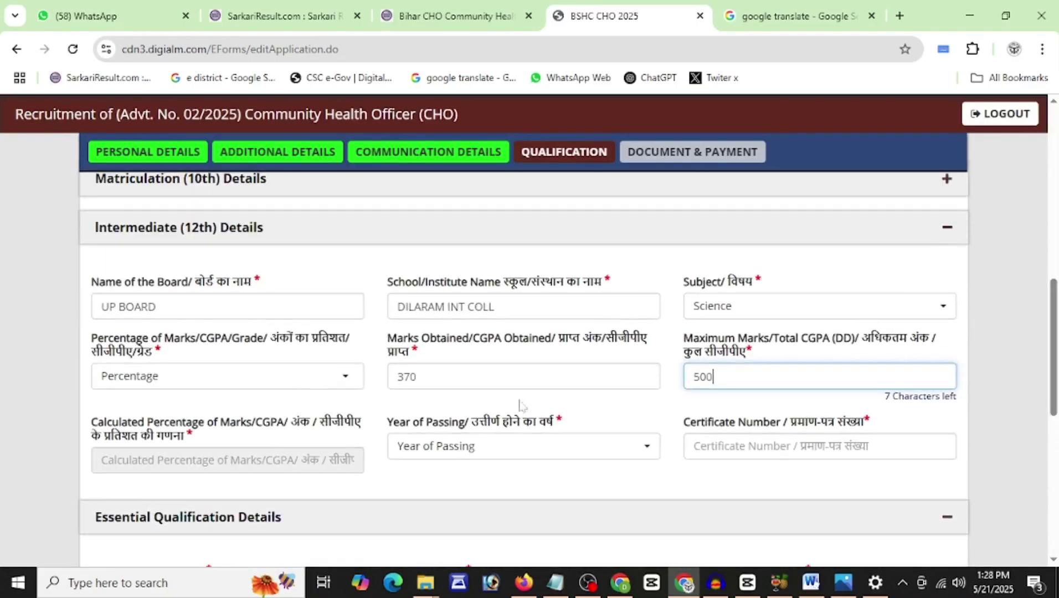
{"action": "left_click", "coordinate": [448, 449]}
Set 2017 as the 12th passing year, enter the certificate number, and collapse the section
{"action": "left_click", "coordinate": [447, 441]}
{"action": "key", "text": "Down"}
{"action": "key", "text": "Down"}
{"action": "key", "text": "Down"}
{"action": "key", "text": "Down"}
{"action": "key", "text": "Down"}
{"action": "key", "text": "Down"}
{"action": "key", "text": "Down"}
{"action": "key", "text": "Down"}
{"action": "key", "text": "Down"}
{"action": "key", "text": "Down"}
{"action": "key", "text": "Down"}
{"action": "key", "text": "Down"}
{"action": "key", "text": "Down"}
{"action": "key", "text": "Down"}
{"action": "key", "text": "Down"}
{"action": "key", "text": "Down"}
{"action": "key", "text": "Down"}
{"action": "key", "text": "Down"}
{"action": "key", "text": "Down"}
{"action": "key", "text": "Down"}
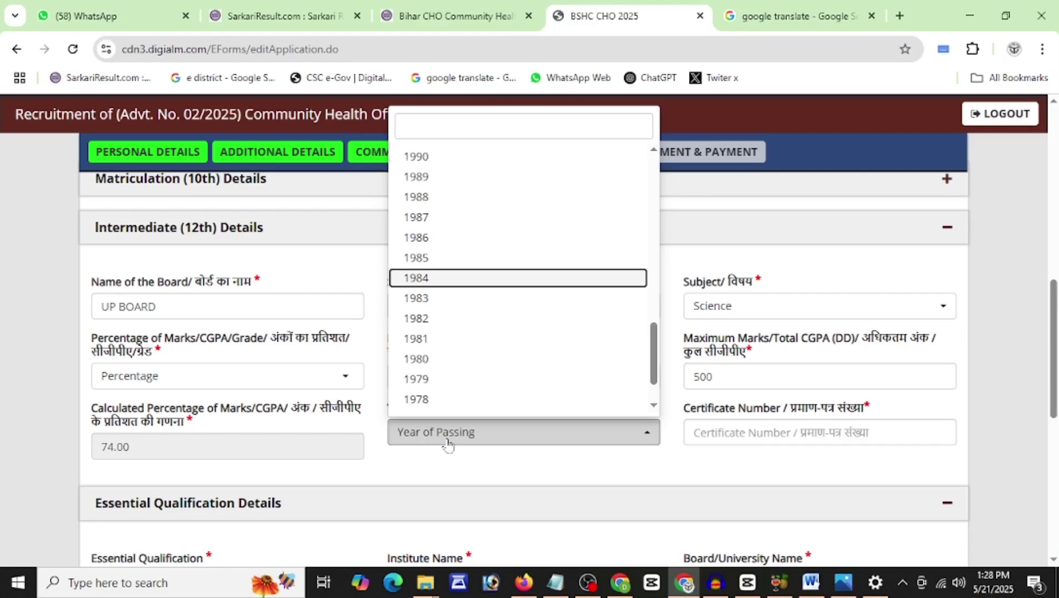
{"action": "left_click", "coordinate": [463, 126]}
{"action": "type", "text": "2017"}
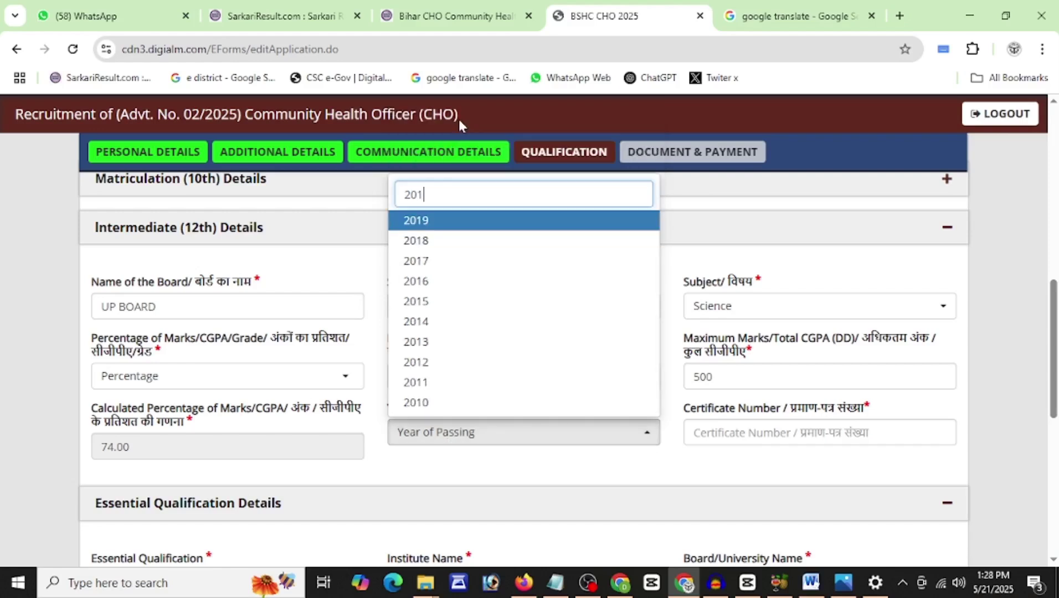
{"action": "key", "text": "Tab"}
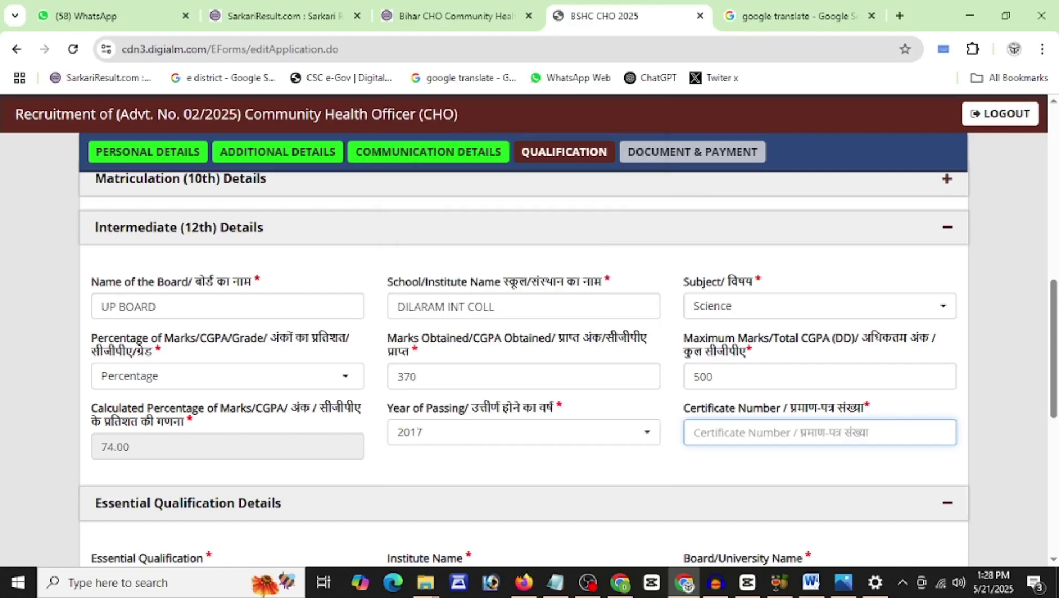
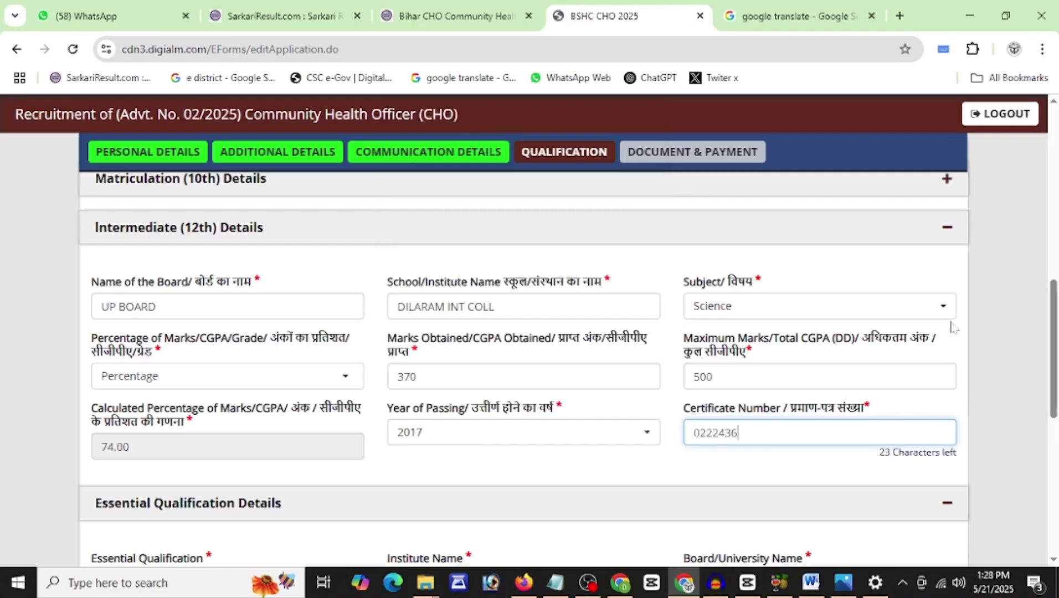
{"action": "left_click", "coordinate": [948, 231]}
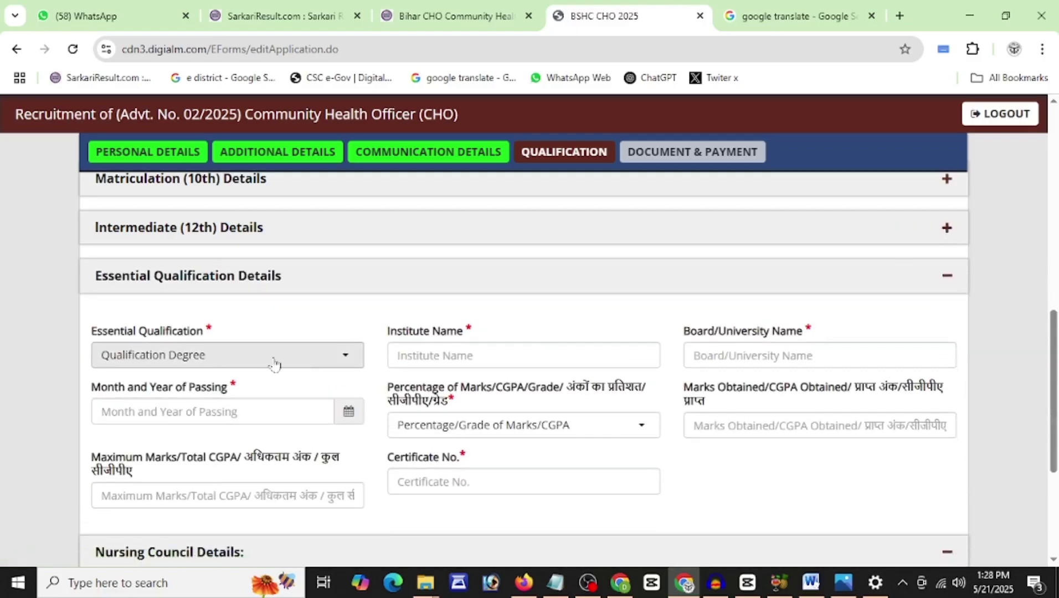
Choose B.Sc. (Nursing) as essential qualification and answer Yes to both eligibility questions
{"action": "scroll", "coordinate": [274, 364], "scroll_direction": "down", "scroll_amount": 2}
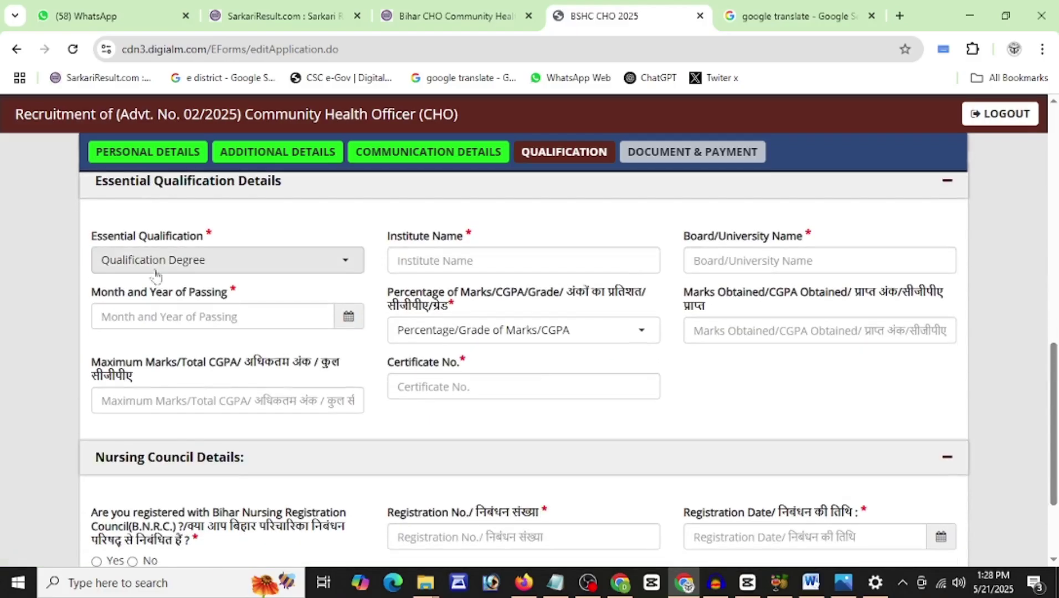
{"action": "left_click", "coordinate": [248, 263]}
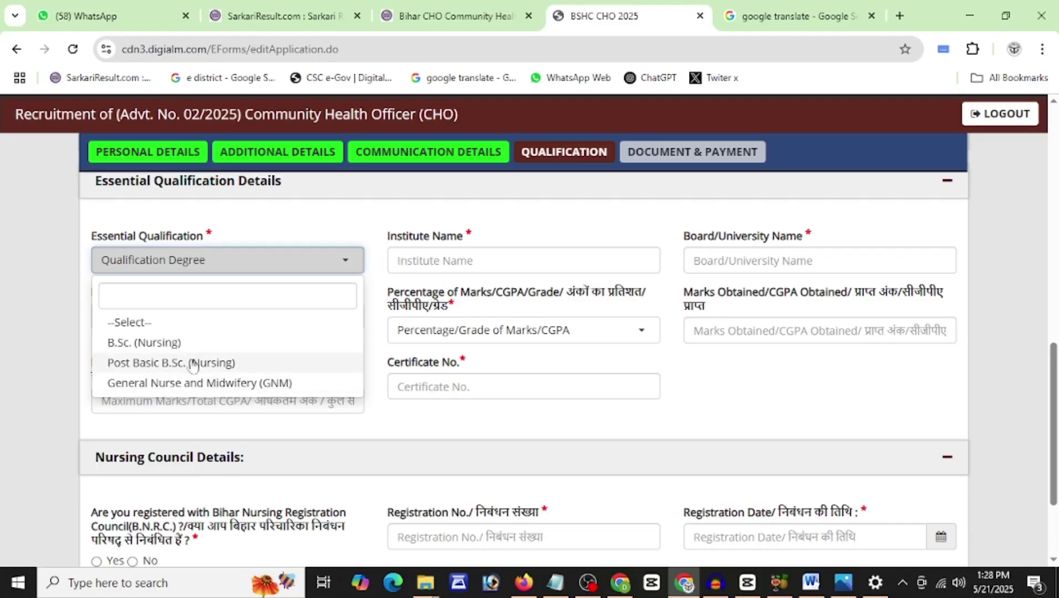
{"action": "left_click", "coordinate": [177, 342]}
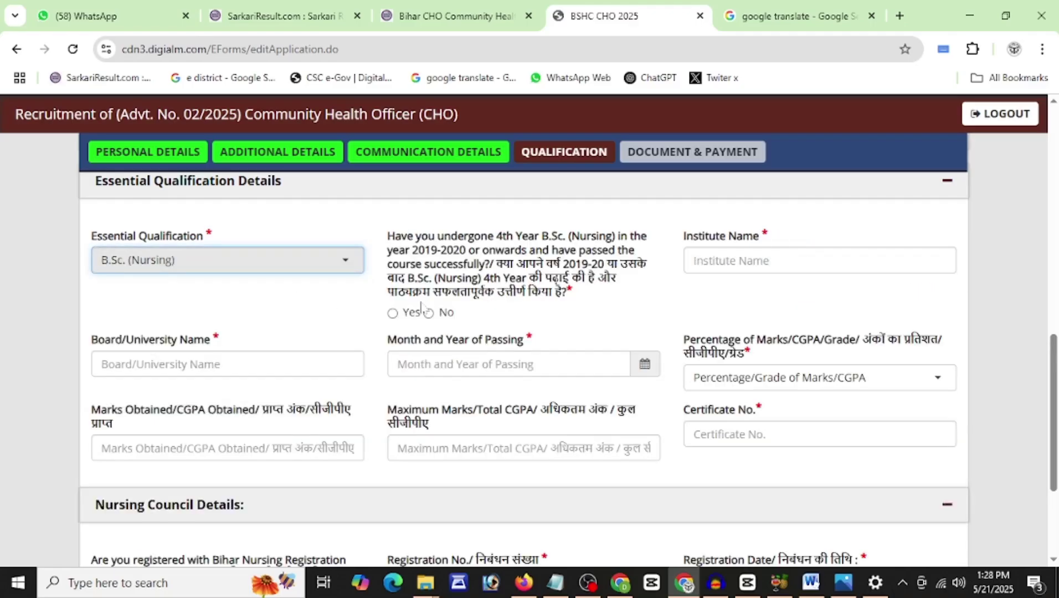
{"action": "left_click_drag", "start_coordinate": [514, 265], "coordinate": [628, 272]}
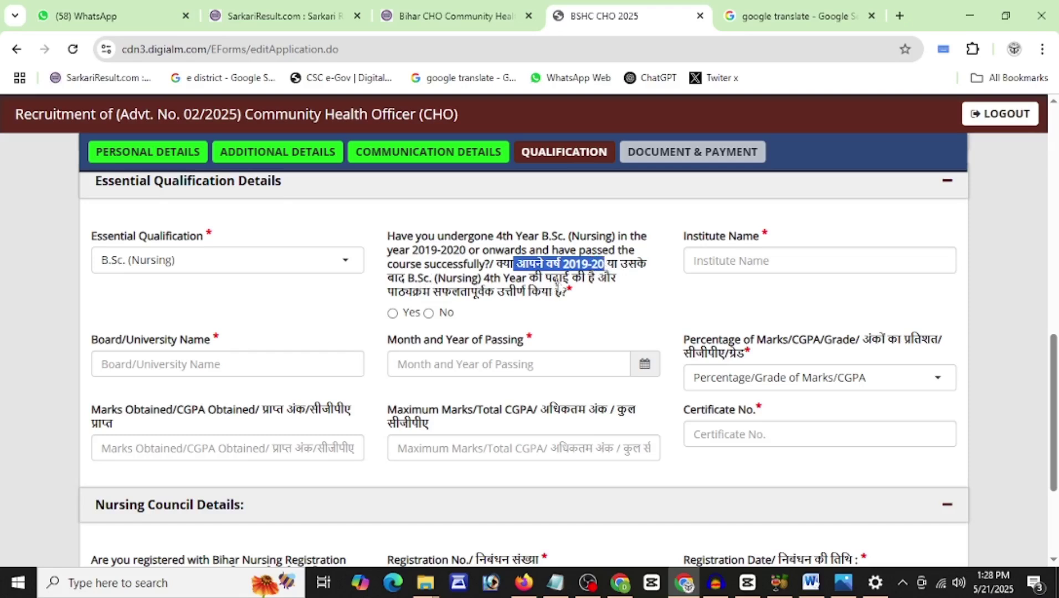
{"action": "scroll", "coordinate": [427, 310], "scroll_direction": "up", "scroll_amount": 10}
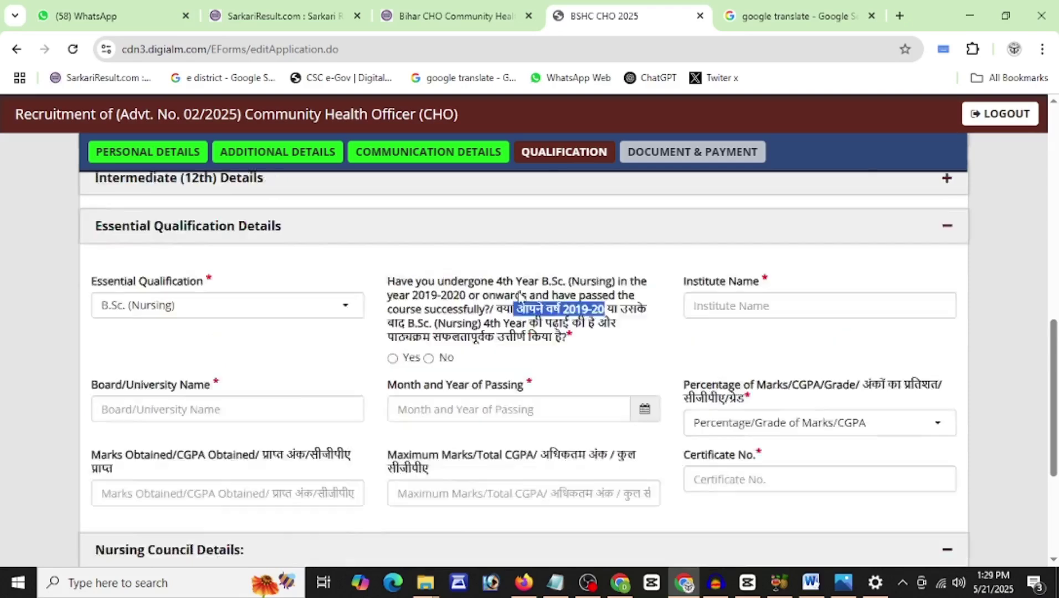
{"action": "scroll", "coordinate": [524, 354], "scroll_direction": "down", "scroll_amount": 9}
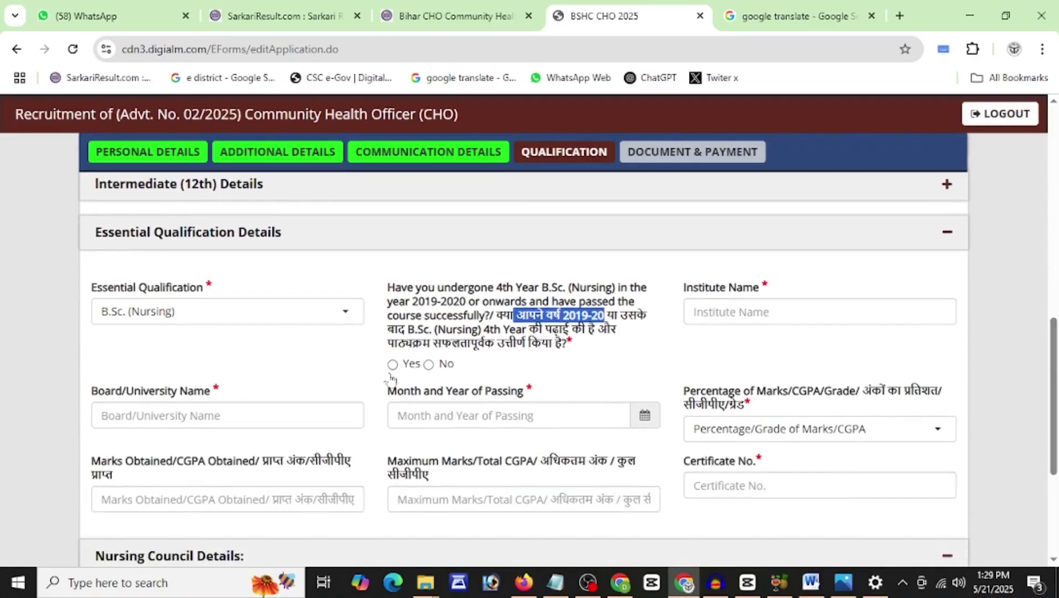
{"action": "left_click", "coordinate": [393, 364]}
{"action": "left_click_drag", "start_coordinate": [1053, 354], "coordinate": [1055, 331]}
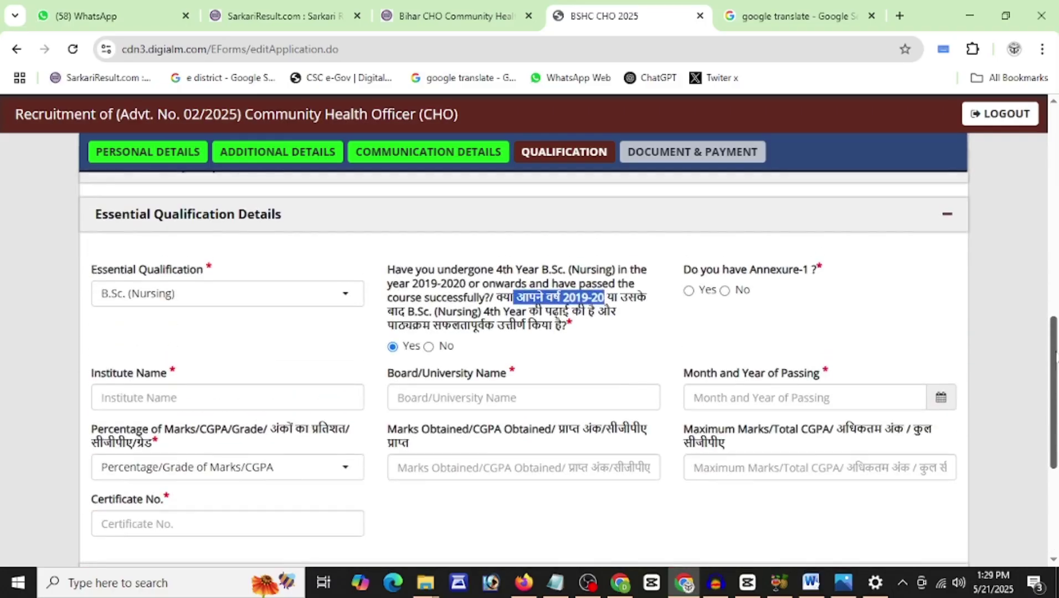
{"action": "left_click", "coordinate": [689, 291]}
{"action": "scroll", "coordinate": [720, 321], "scroll_direction": "down", "scroll_amount": 15}
{"action": "left_click_drag", "start_coordinate": [1056, 460], "coordinate": [1056, 396]}
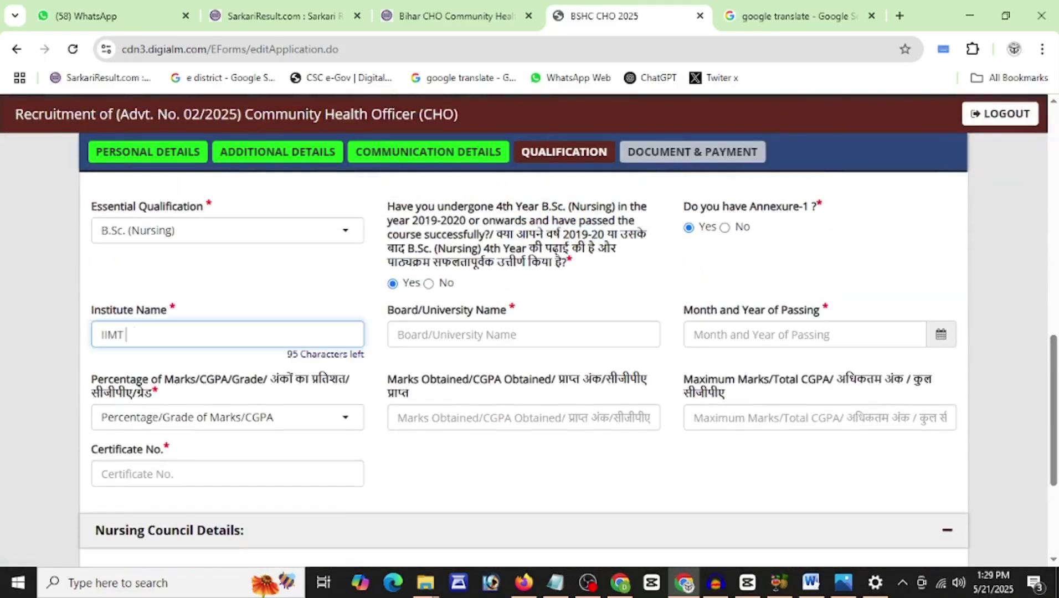
Enter IIMT UNI MEERUT as institute and university, with passing date July 2024
{"action": "type", "text": "UNI MEERUT"}
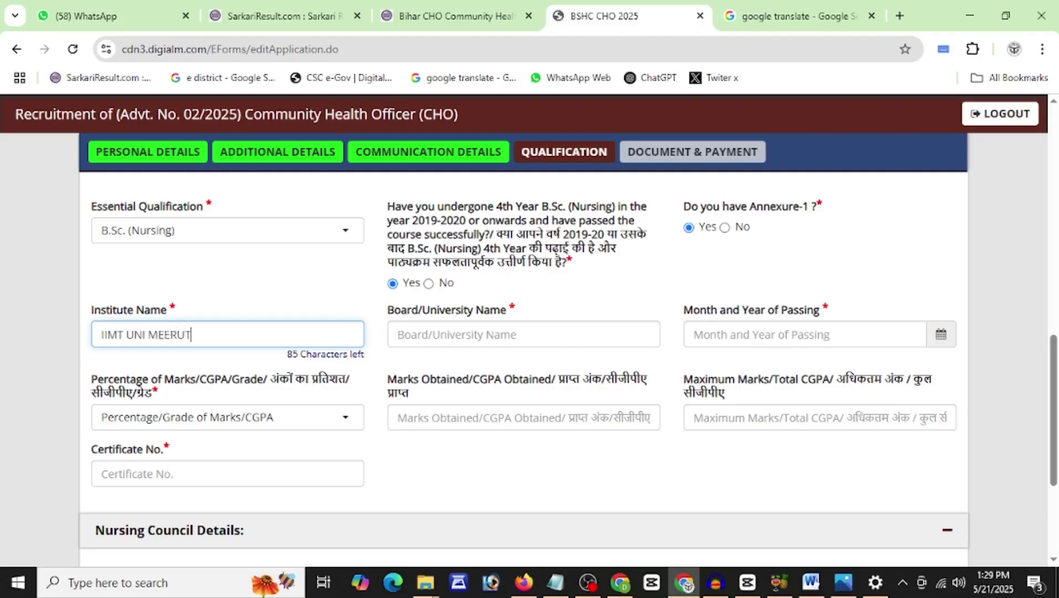
{"action": "key", "text": "Tab"}
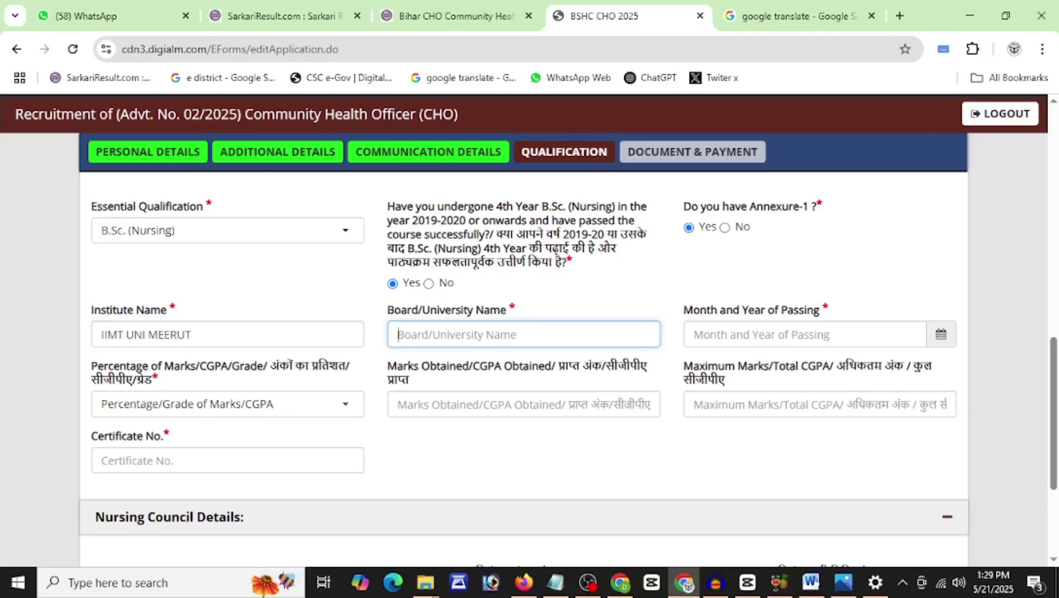
{"action": "type", "text": "I"}
{"action": "type", "text": "IMT "}
{"action": "type", "text": "UNI ME"}
{"action": "type", "text": "ERE"}
{"action": "key", "text": "BackSpace"}
{"action": "type", "text": "UT"}
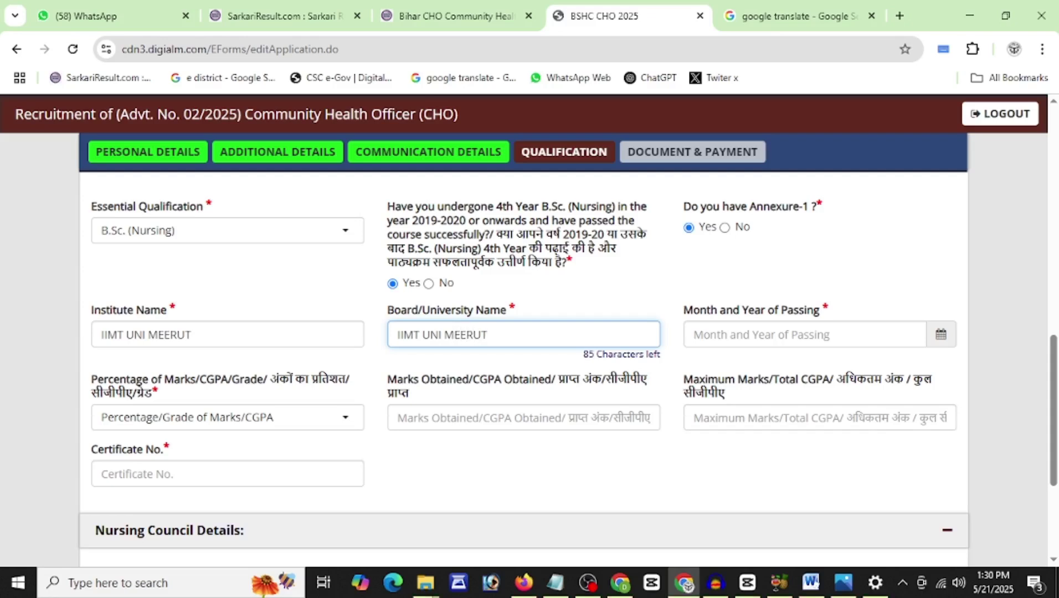
{"action": "key", "text": "Tab"}
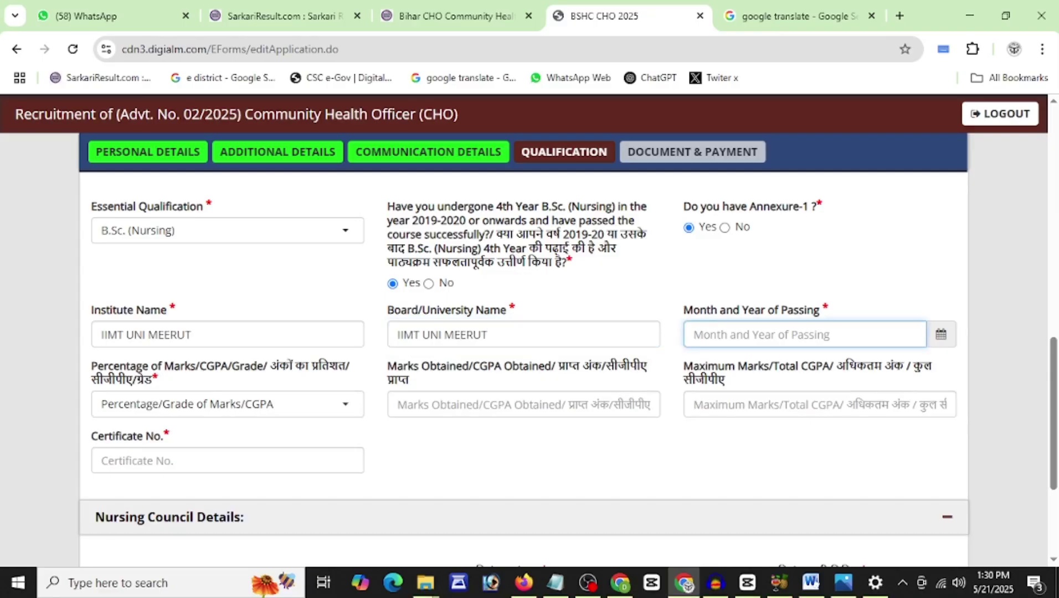
{"action": "left_click", "coordinate": [941, 335]}
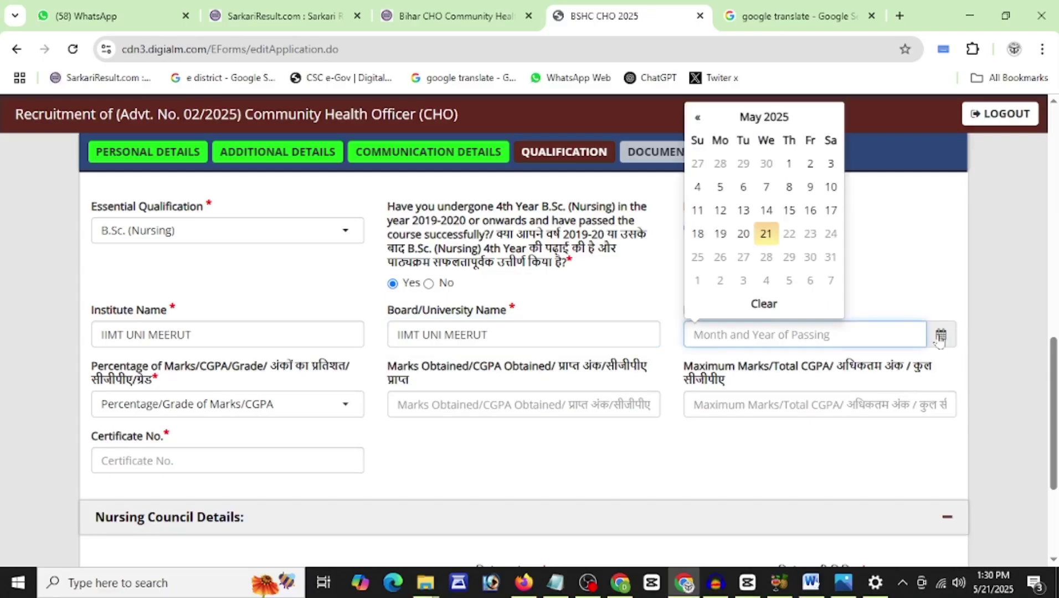
{"action": "left_click", "coordinate": [778, 122]}
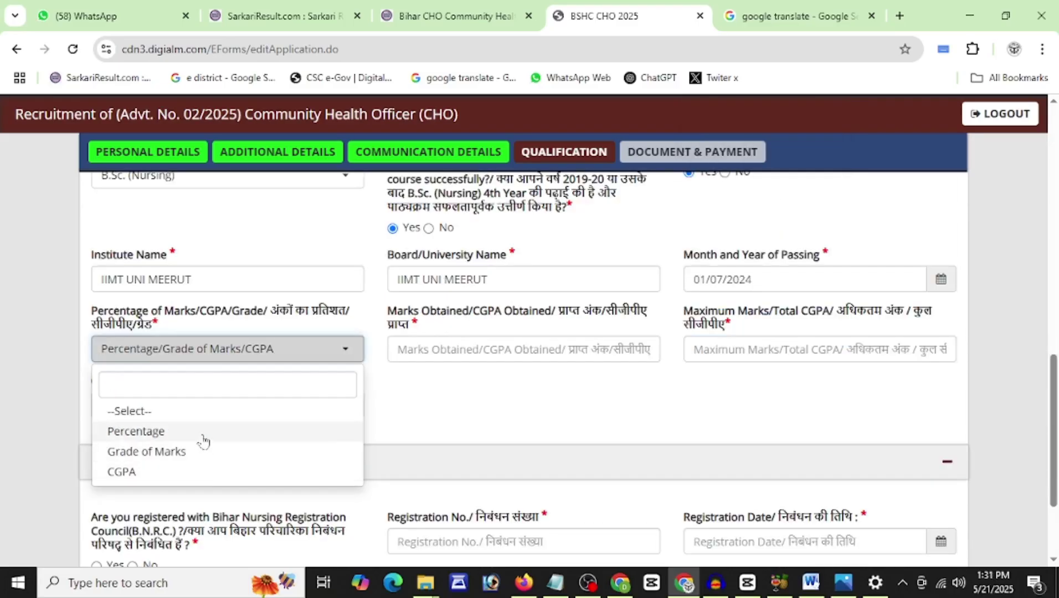
{"action": "left_click", "coordinate": [201, 431]}
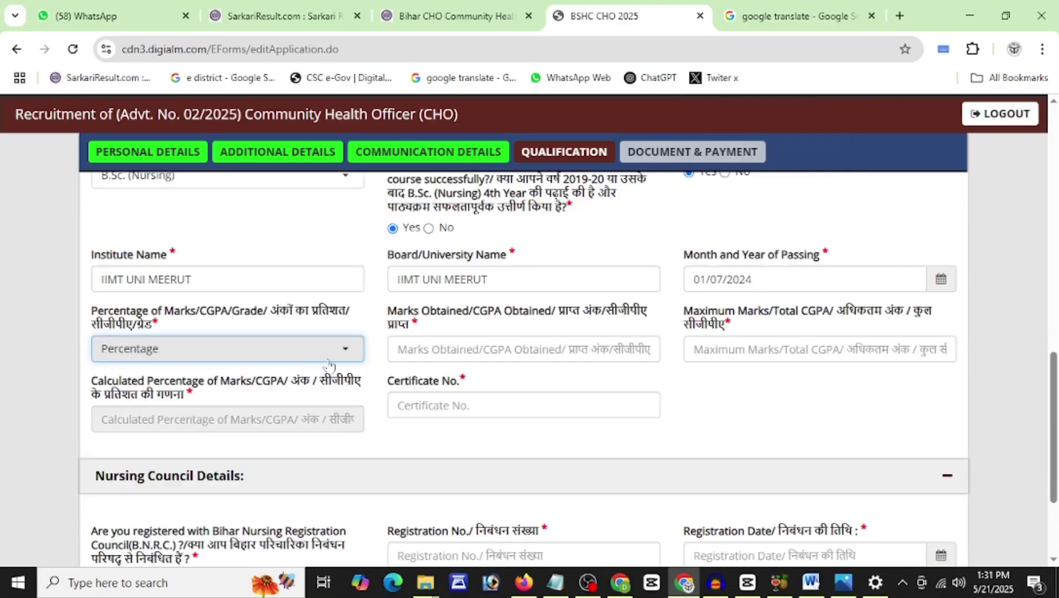
Enter degree marks 1000 of 1500 and the certificate number, answering No to Bihar council registration
{"action": "left_click", "coordinate": [523, 349]}
{"action": "type", "text": "1000"}
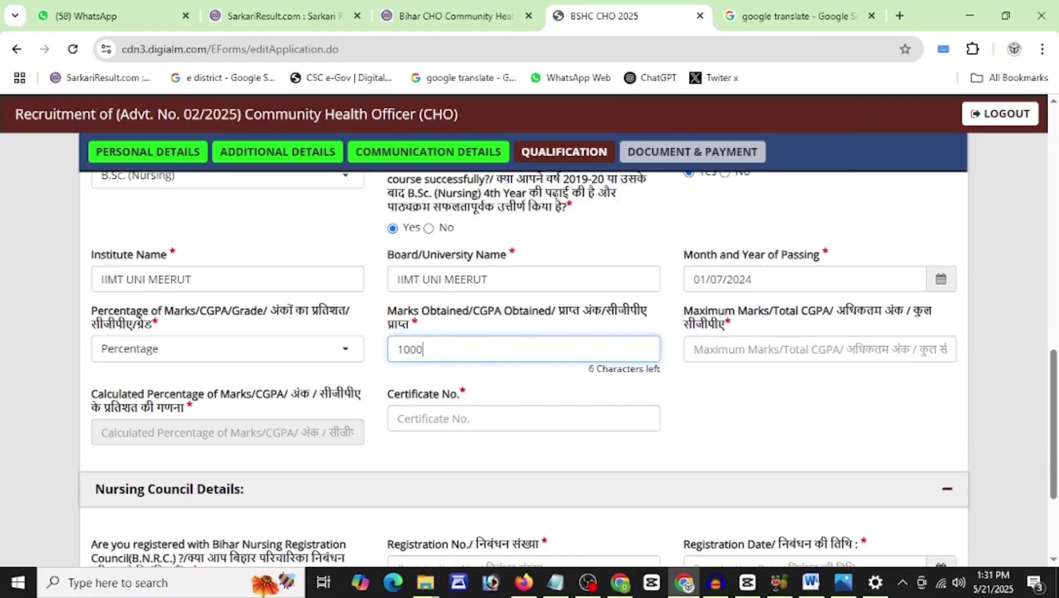
{"action": "left_click", "coordinate": [820, 350]}
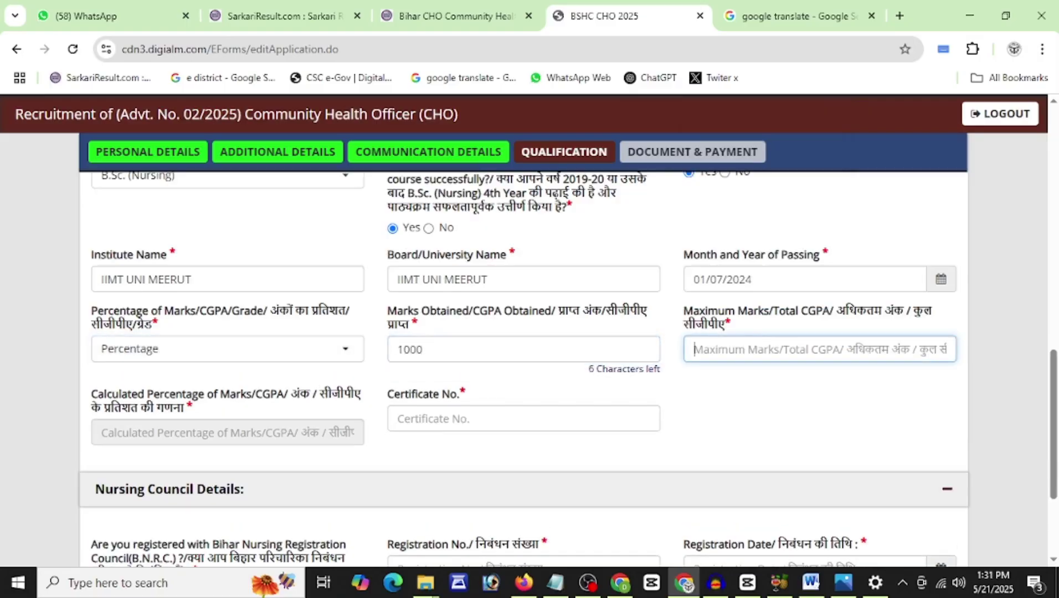
{"action": "type", "text": "1500"}
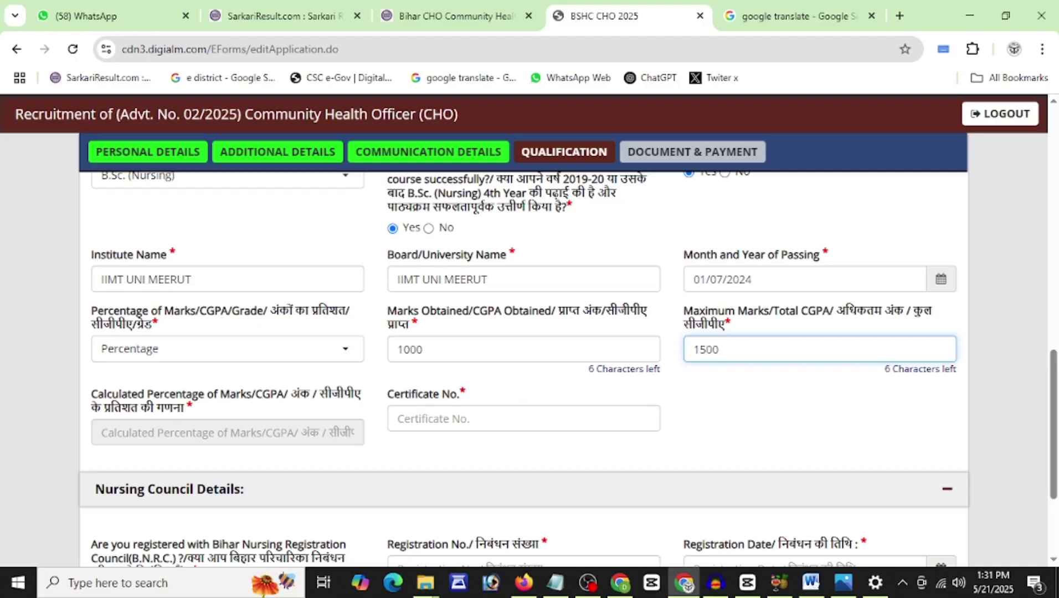
{"action": "left_click", "coordinate": [326, 437]}
{"action": "left_click", "coordinate": [438, 411]}
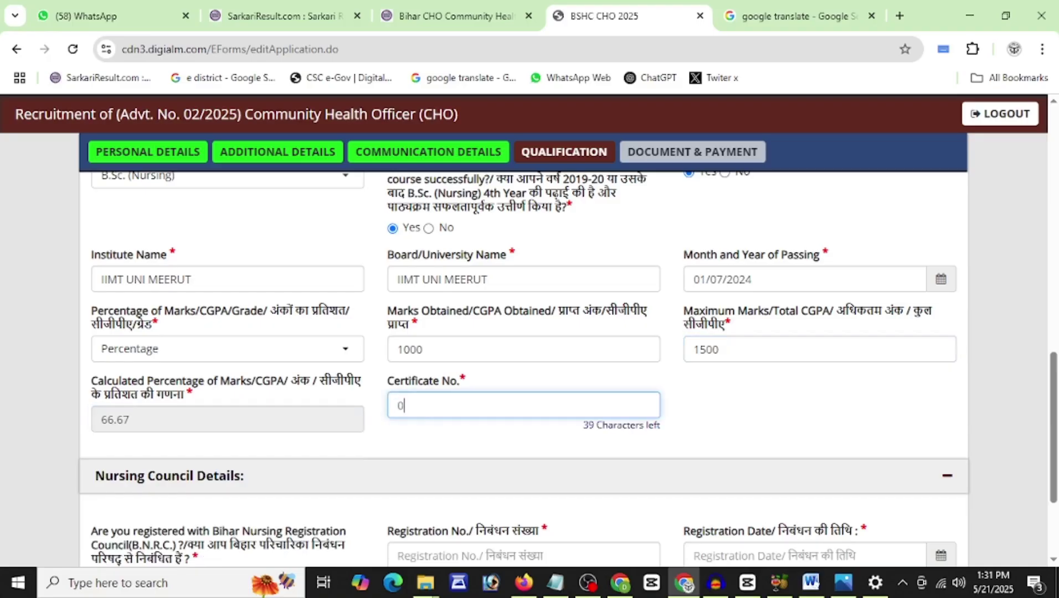
{"action": "scroll", "coordinate": [1004, 366], "scroll_direction": "down", "scroll_amount": 3}
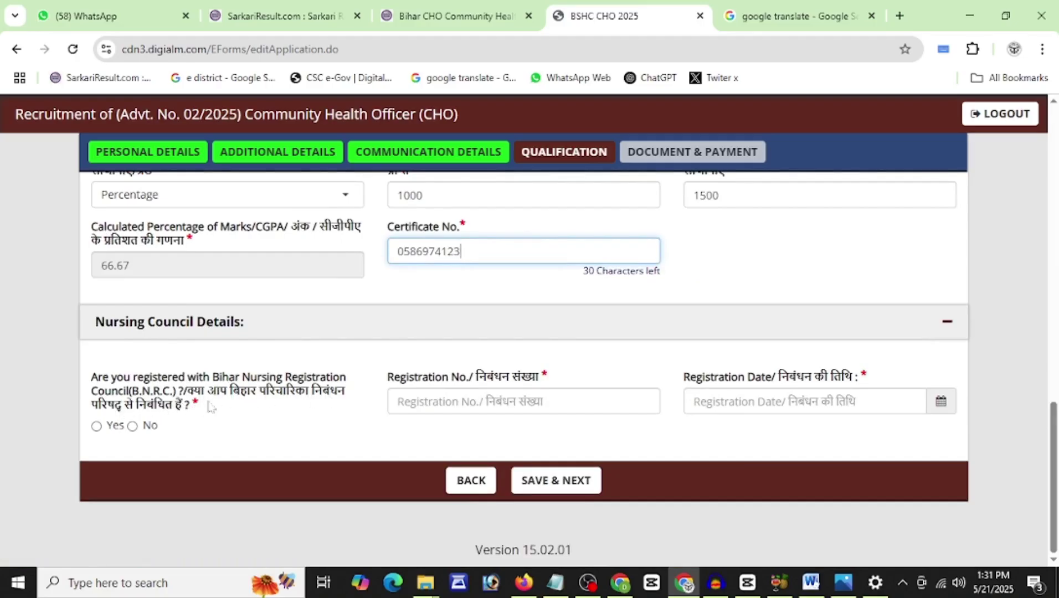
{"action": "left_click", "coordinate": [132, 426]}
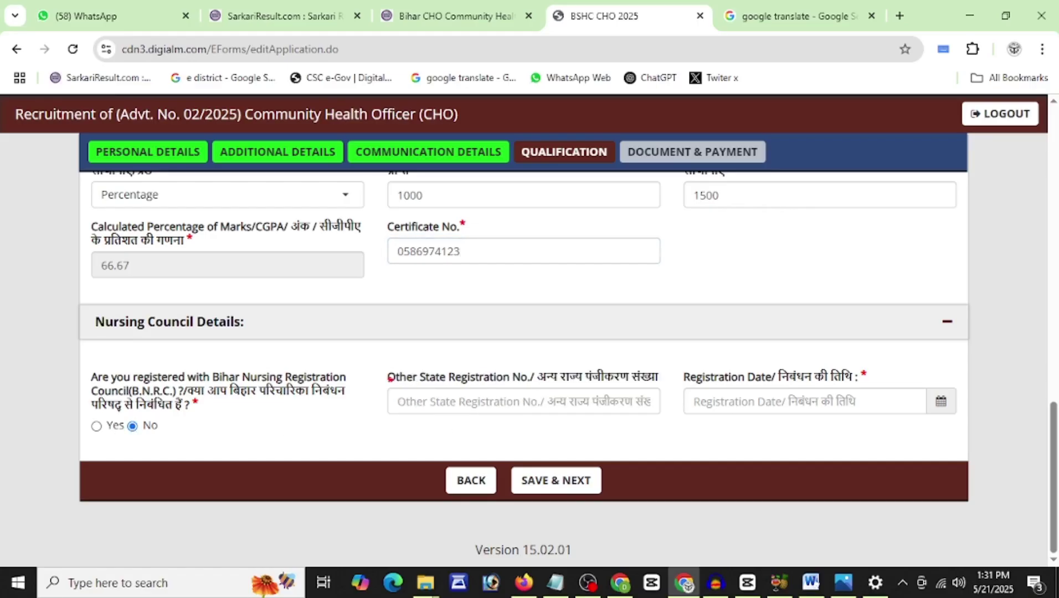
Mark Bihar Nursing Council registration Yes with its number and date 15/01/2025, then save and continue
{"action": "left_click", "coordinate": [96, 426]}
{"action": "left_click", "coordinate": [459, 402]}
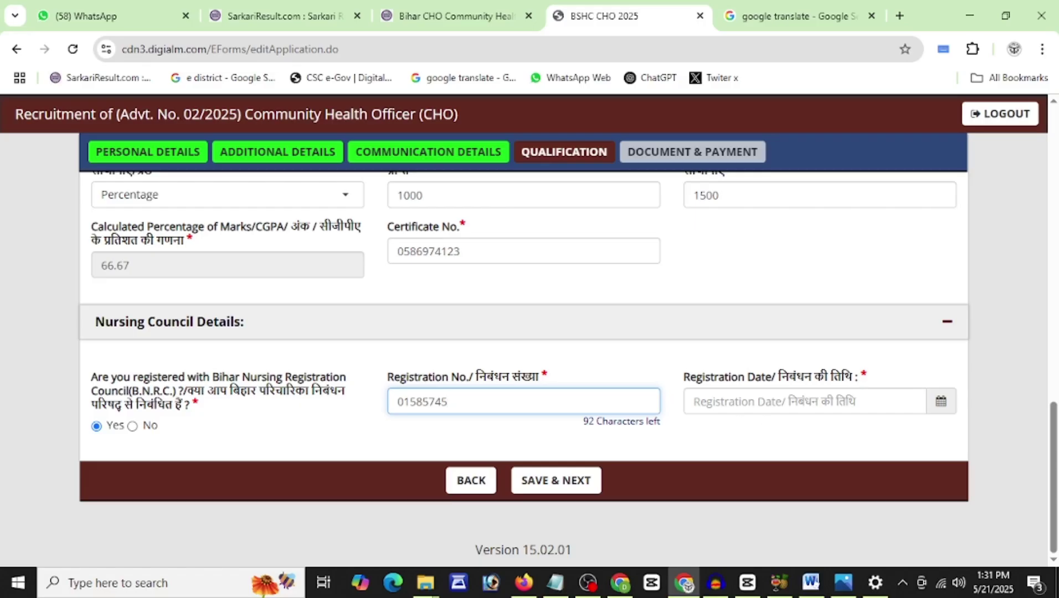
{"action": "left_click", "coordinate": [936, 409]}
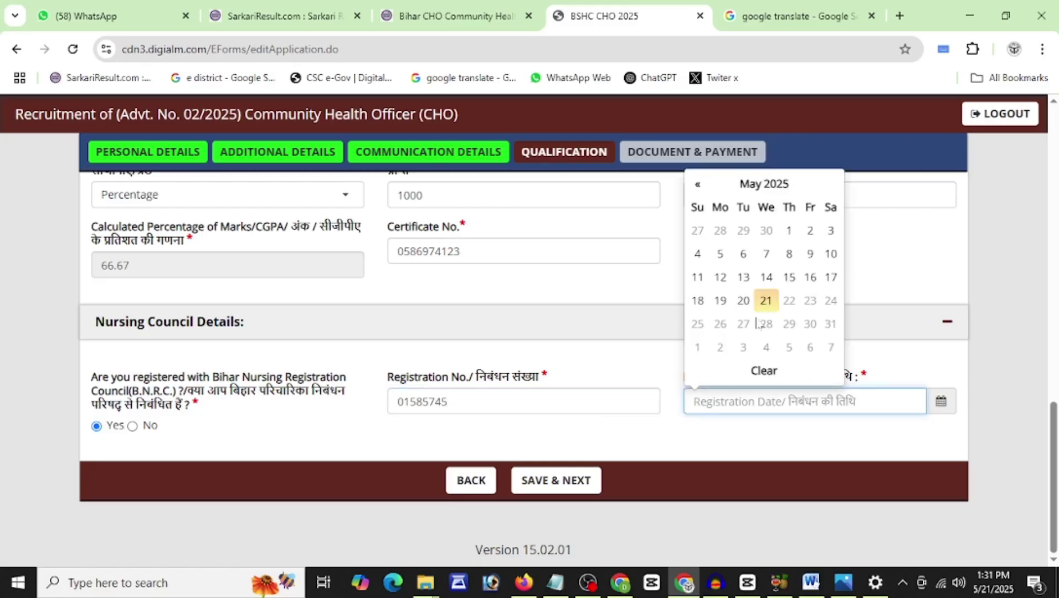
{"action": "left_click", "coordinate": [789, 230]}
{"action": "left_click", "coordinate": [764, 184]}
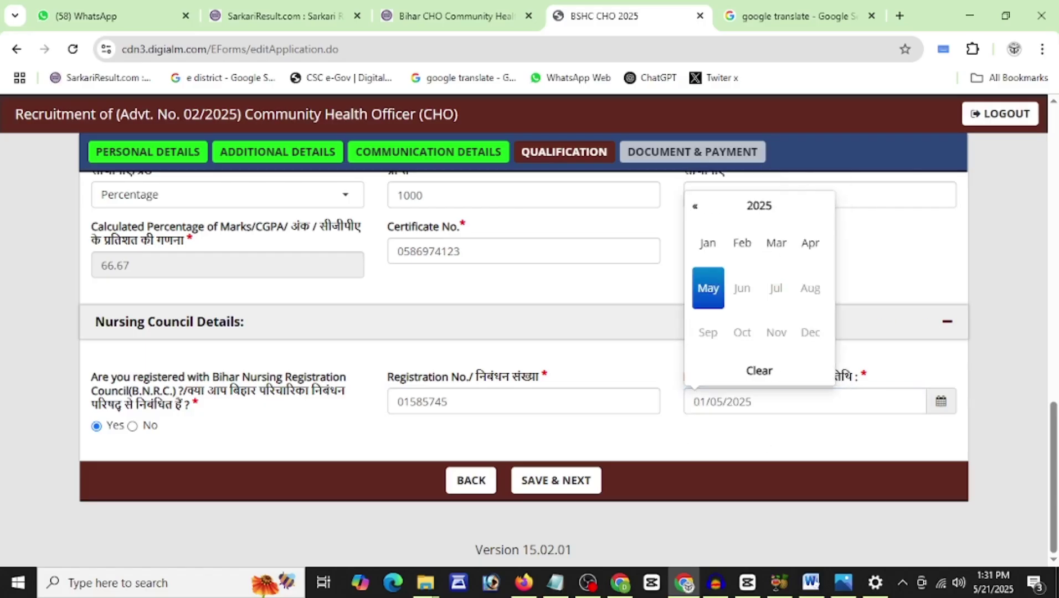
{"action": "left_click", "coordinate": [708, 243]}
{"action": "left_click", "coordinate": [766, 277]}
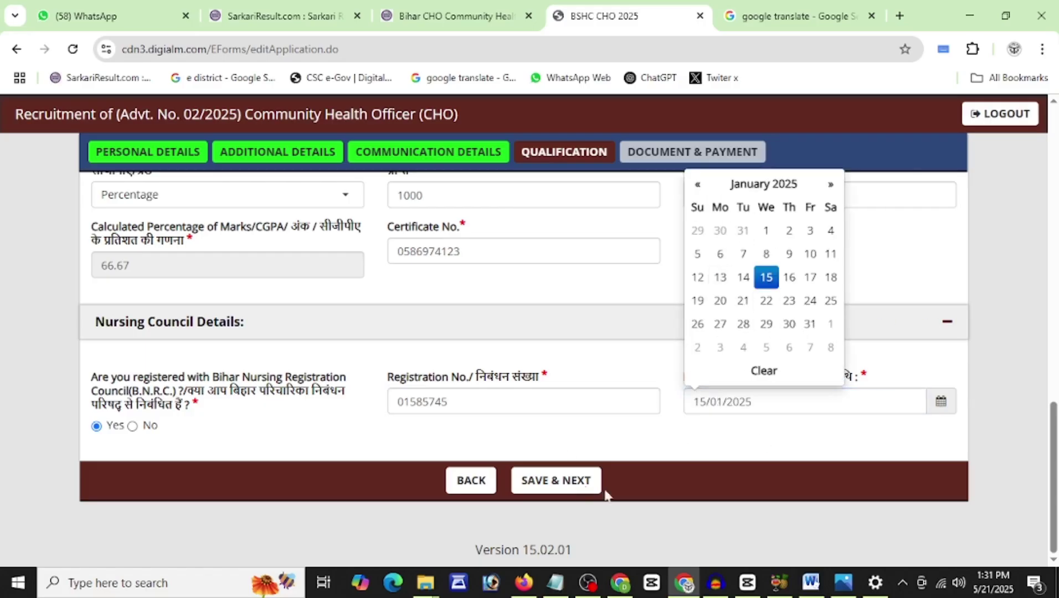
{"action": "left_click", "coordinate": [559, 495]}
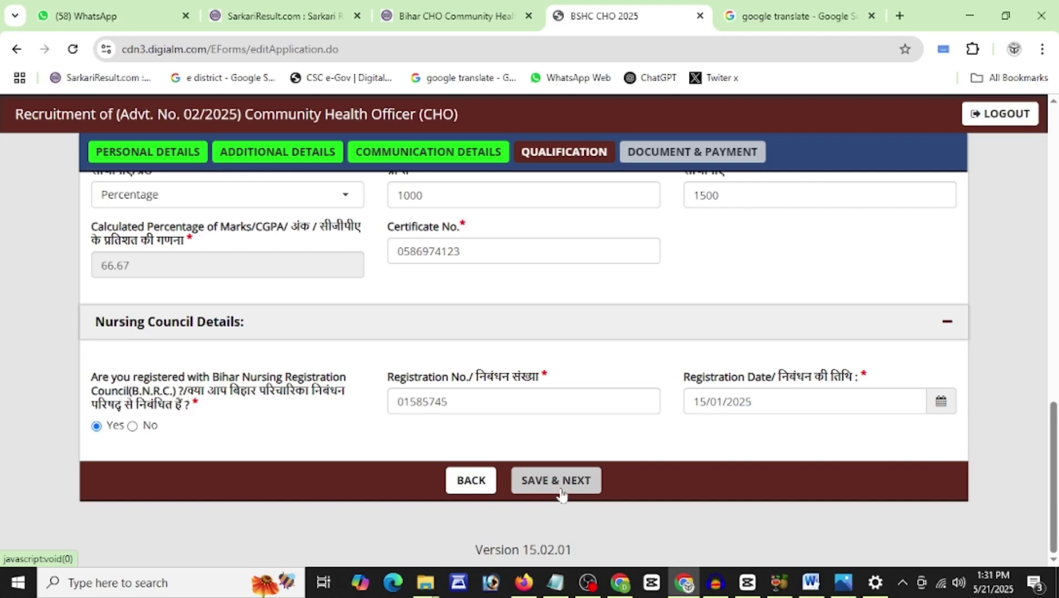
{"action": "left_click", "coordinate": [678, 146]}
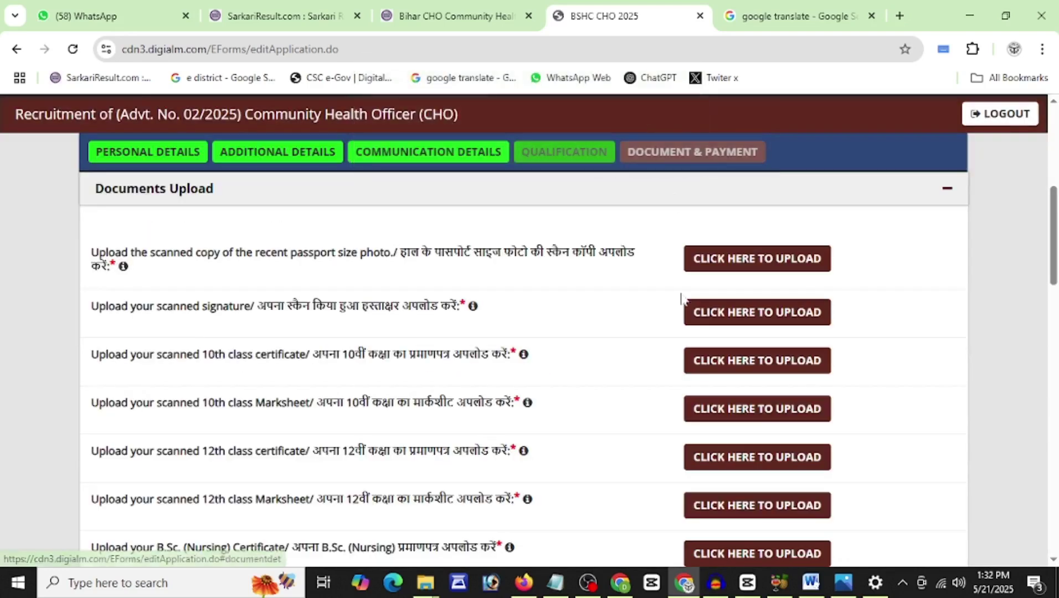
Upload the passport-size photo and remaining documents until every row shows uploaded
{"action": "scroll", "coordinate": [1055, 226], "scroll_direction": "down", "scroll_amount": 1}
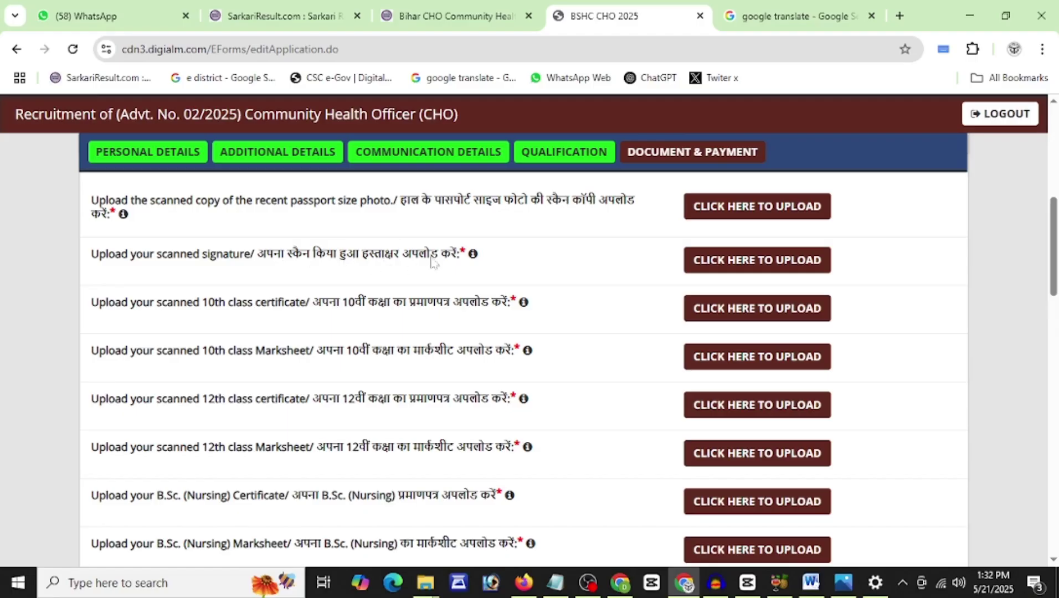
{"action": "mouse_move", "coordinate": [474, 261]}
{"action": "scroll", "coordinate": [460, 453], "scroll_direction": "down", "scroll_amount": 3}
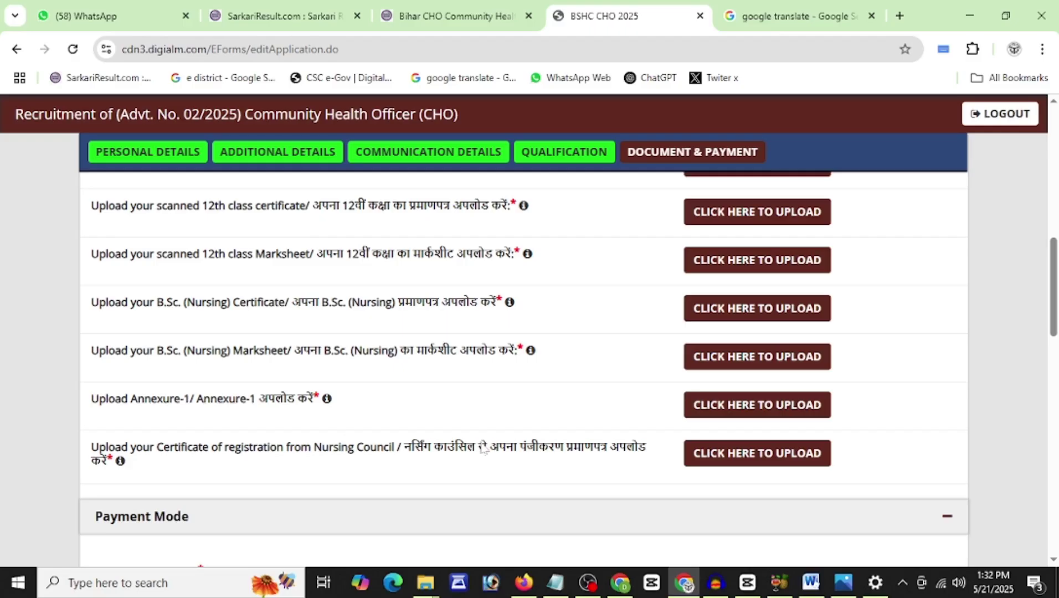
{"action": "scroll", "coordinate": [1056, 281], "scroll_direction": "up", "scroll_amount": 3}
{"action": "scroll", "coordinate": [1056, 282], "scroll_direction": "up", "scroll_amount": 2}
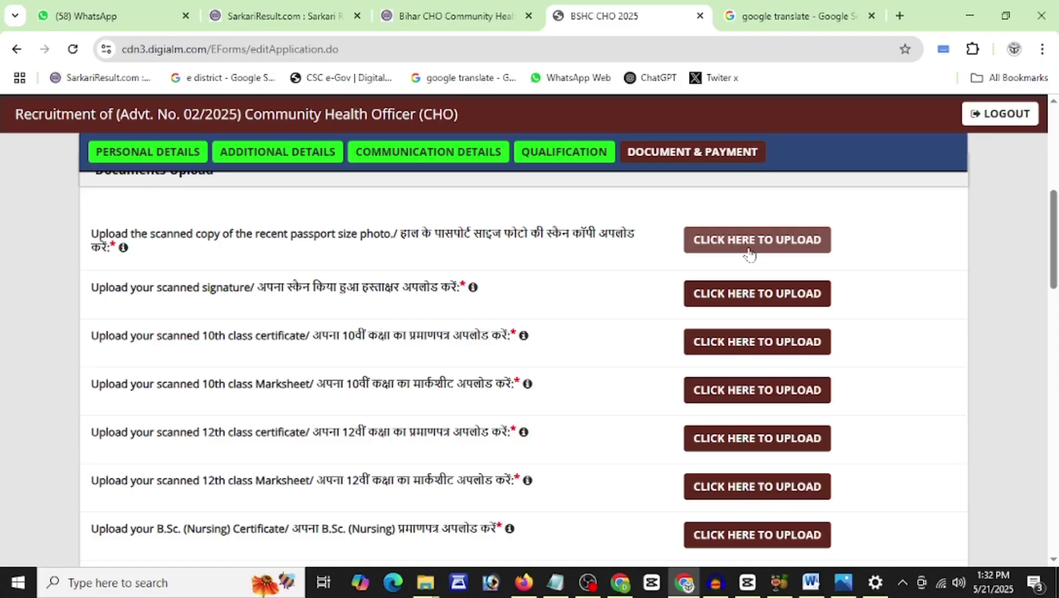
{"action": "left_click", "coordinate": [749, 252]}
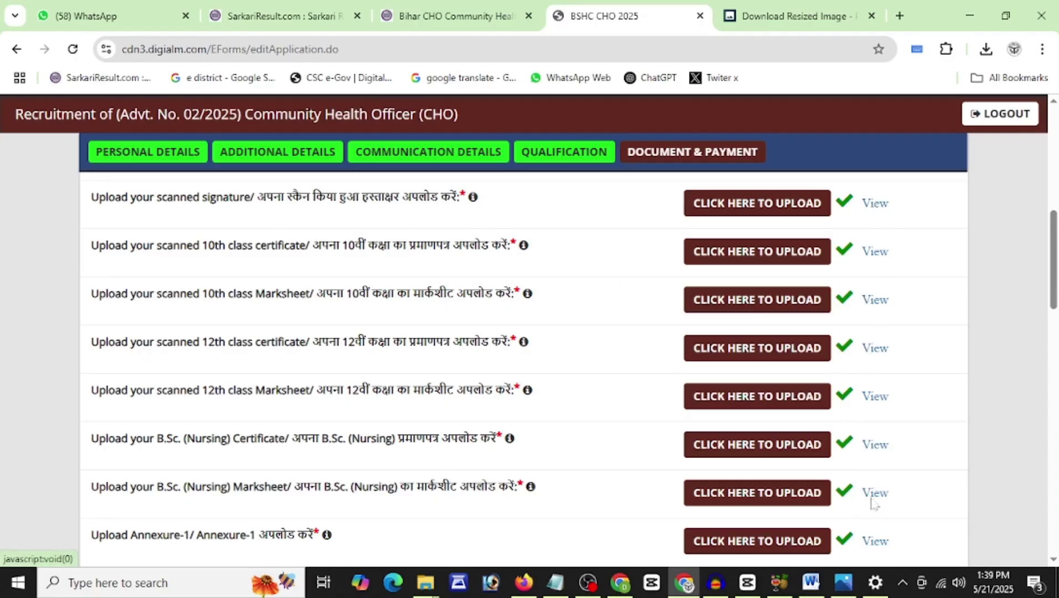
{"action": "left_click_drag", "start_coordinate": [1056, 260], "coordinate": [1056, 351]}
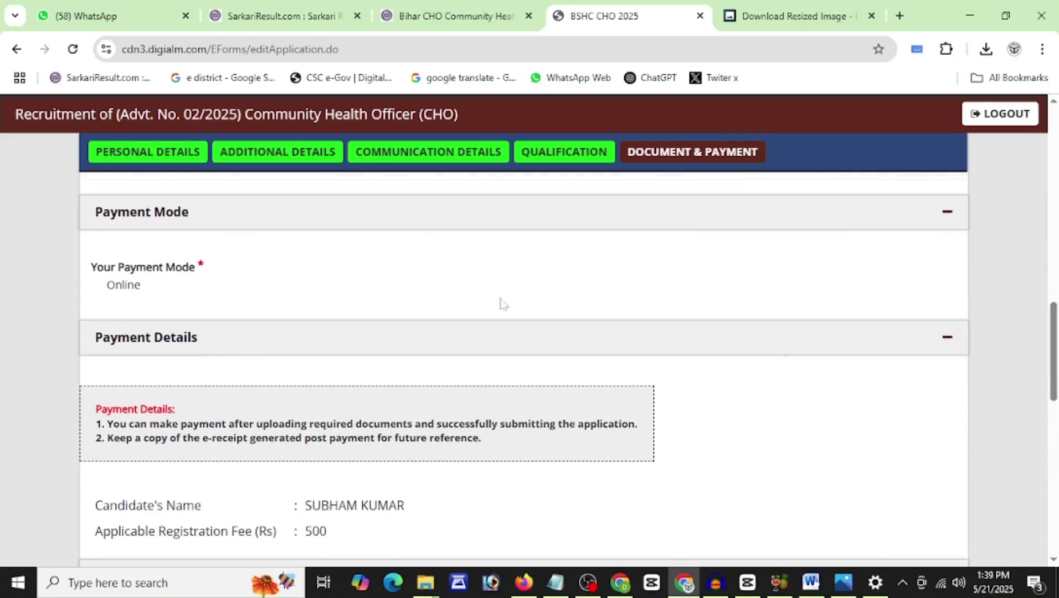
Tick all three declaration statements, the NOTE acknowledgement and I Agree
{"action": "scroll", "coordinate": [1056, 349], "scroll_direction": "down", "scroll_amount": 5}
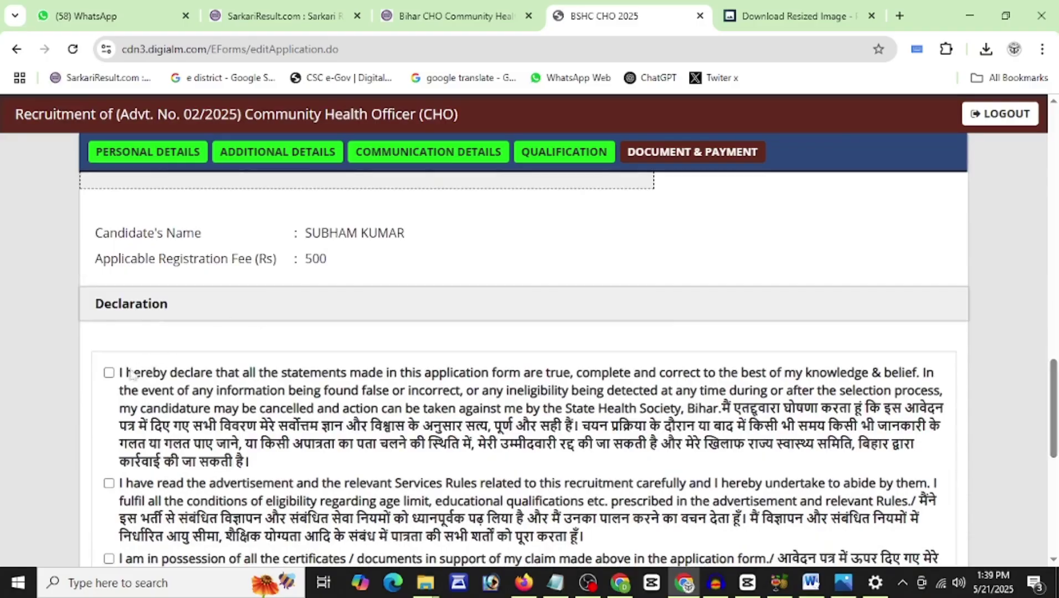
{"action": "left_click", "coordinate": [109, 373]}
{"action": "left_click", "coordinate": [109, 484]}
{"action": "left_click", "coordinate": [108, 559]}
{"action": "scroll", "coordinate": [1055, 472], "scroll_direction": "down", "scroll_amount": 3}
{"action": "scroll", "coordinate": [1057, 472], "scroll_direction": "down", "scroll_amount": 3}
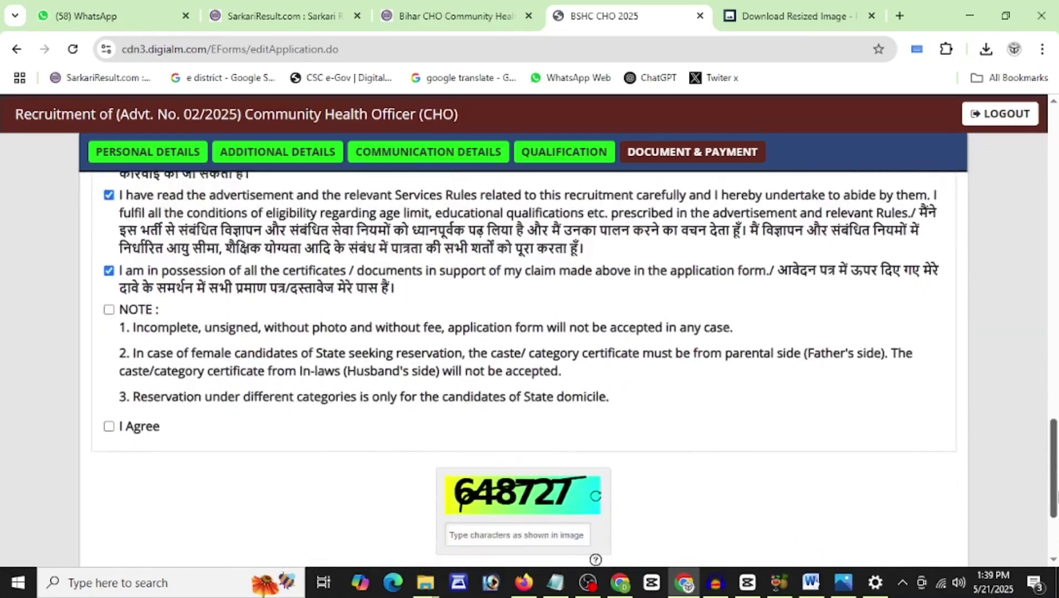
{"action": "left_click", "coordinate": [108, 290]}
{"action": "left_click", "coordinate": [109, 407]}
Enter the captcha characters and open the full application preview
{"action": "left_click", "coordinate": [499, 516]}
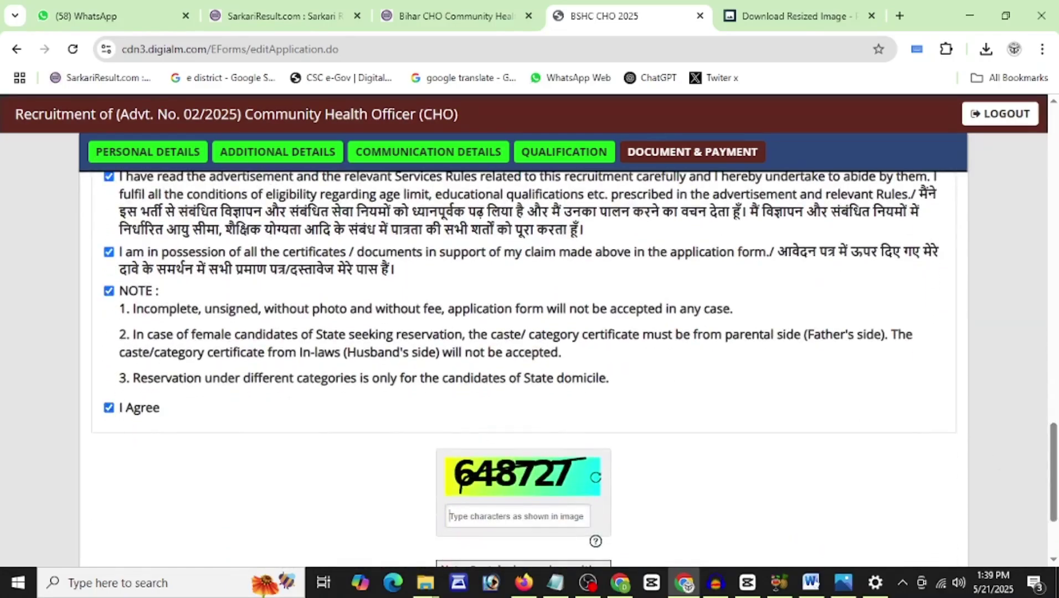
{"action": "type", "text": "648727"}
{"action": "scroll", "coordinate": [1057, 480], "scroll_direction": "down", "scroll_amount": 1}
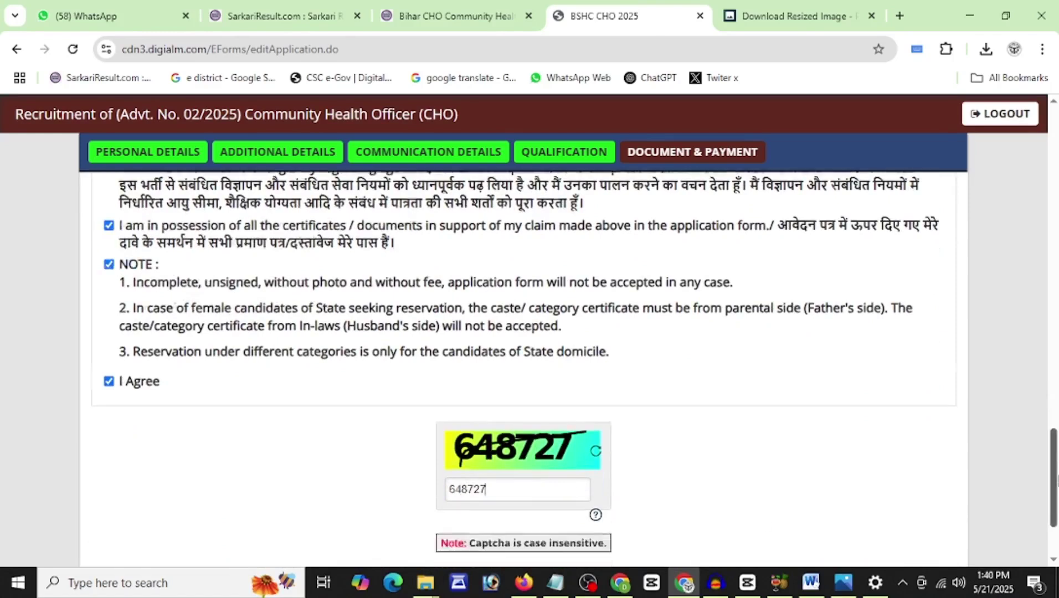
{"action": "scroll", "coordinate": [1057, 480], "scroll_direction": "down", "scroll_amount": 2}
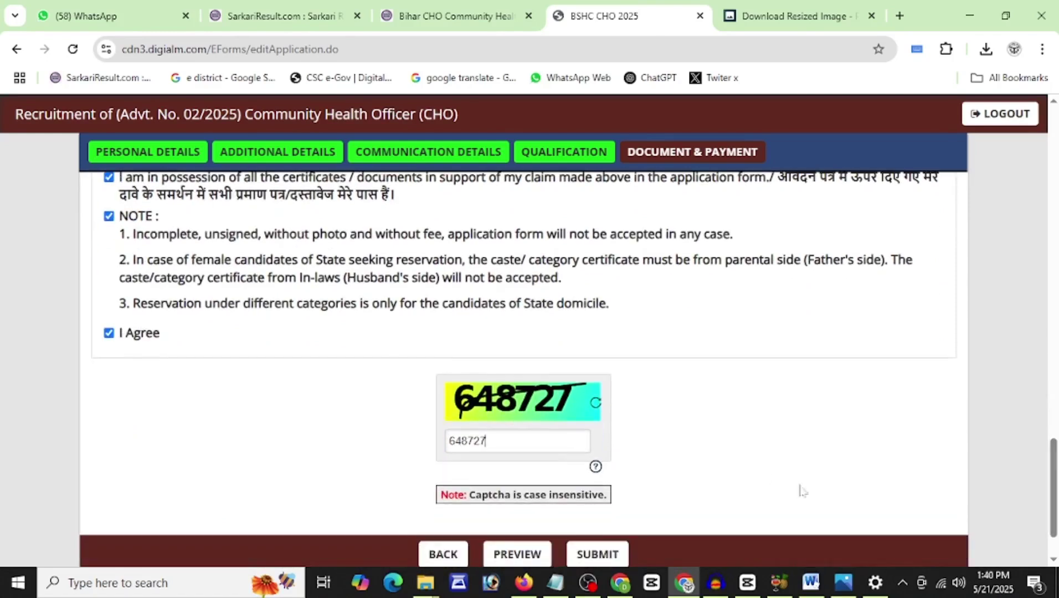
{"action": "left_click", "coordinate": [516, 554]}
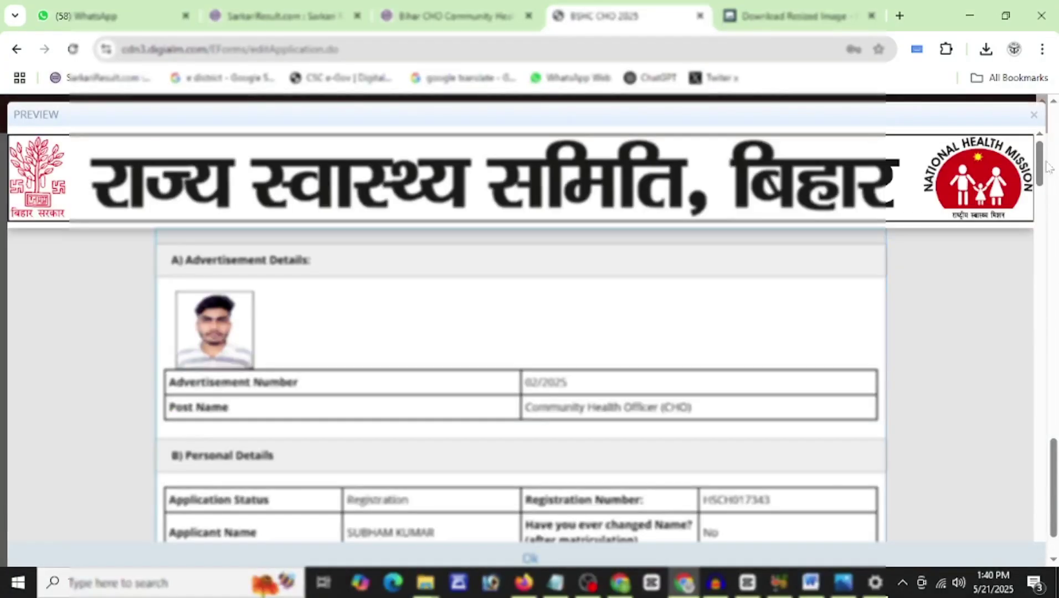
Close the application preview and attempt submission, dismissing the view-photograph alert
{"action": "mouse_move", "coordinate": [1045, 168]}
{"action": "left_mouse_down"}
{"action": "mouse_move", "coordinate": [1041, 531]}
{"action": "mouse_move", "coordinate": [1044, 163]}
{"action": "left_mouse_up"}
{"action": "left_click", "coordinate": [1033, 115]}
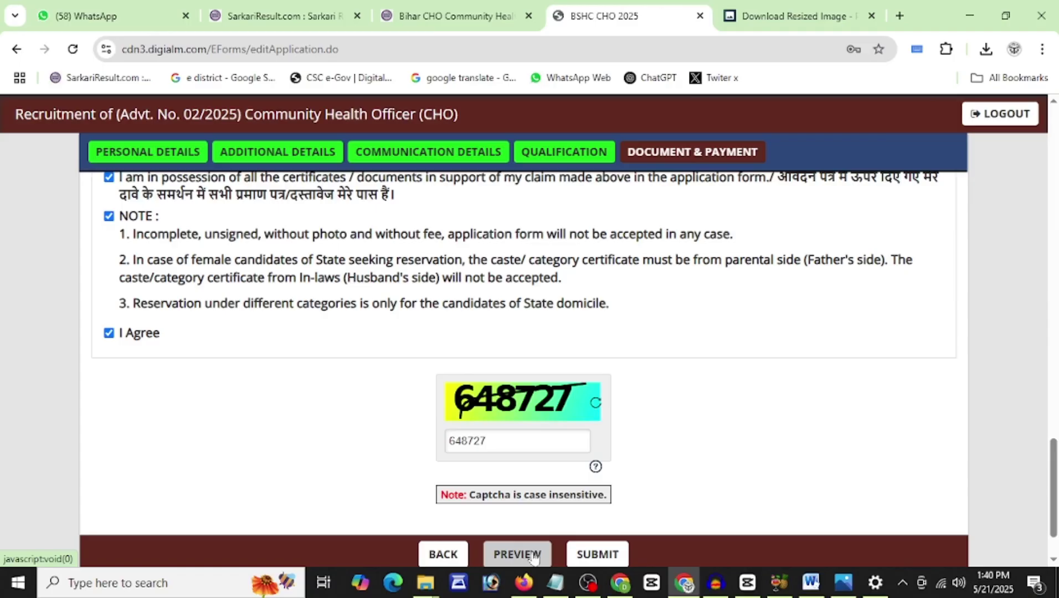
{"action": "left_click", "coordinate": [609, 554]}
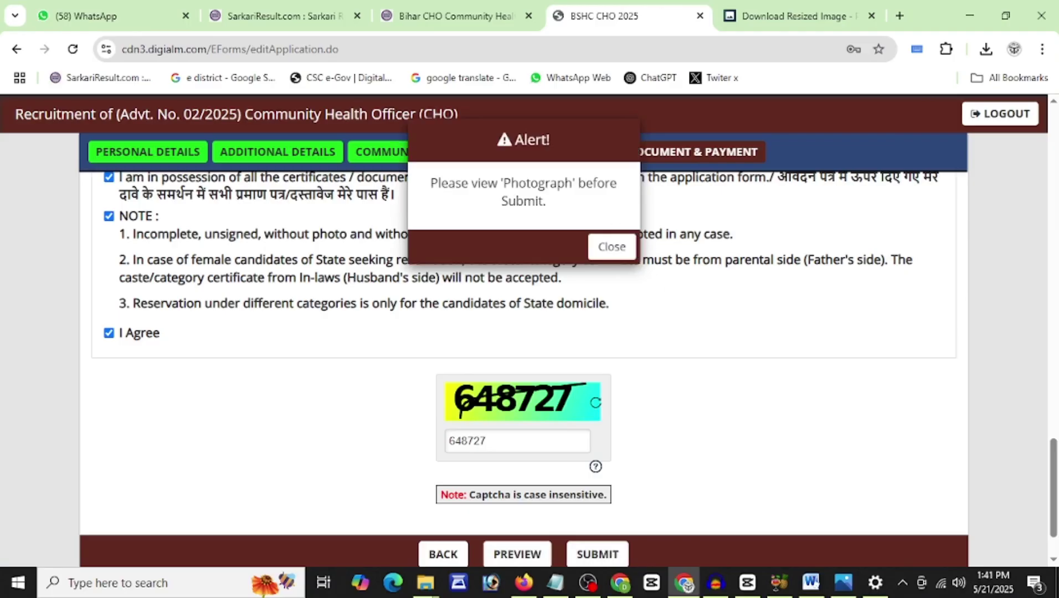
{"action": "left_click", "coordinate": [610, 246]}
View the uploaded photograph, then submit the application to proceed to payment
{"action": "scroll", "coordinate": [1057, 459], "scroll_direction": "down", "scroll_amount": 2}
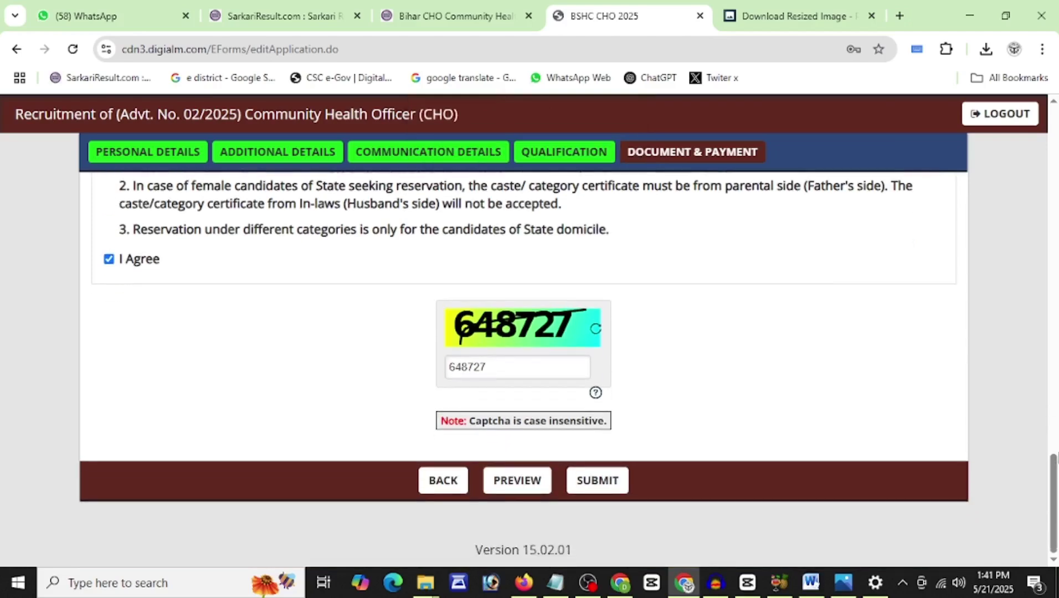
{"action": "left_click_drag", "start_coordinate": [1056, 459], "coordinate": [1055, 179]}
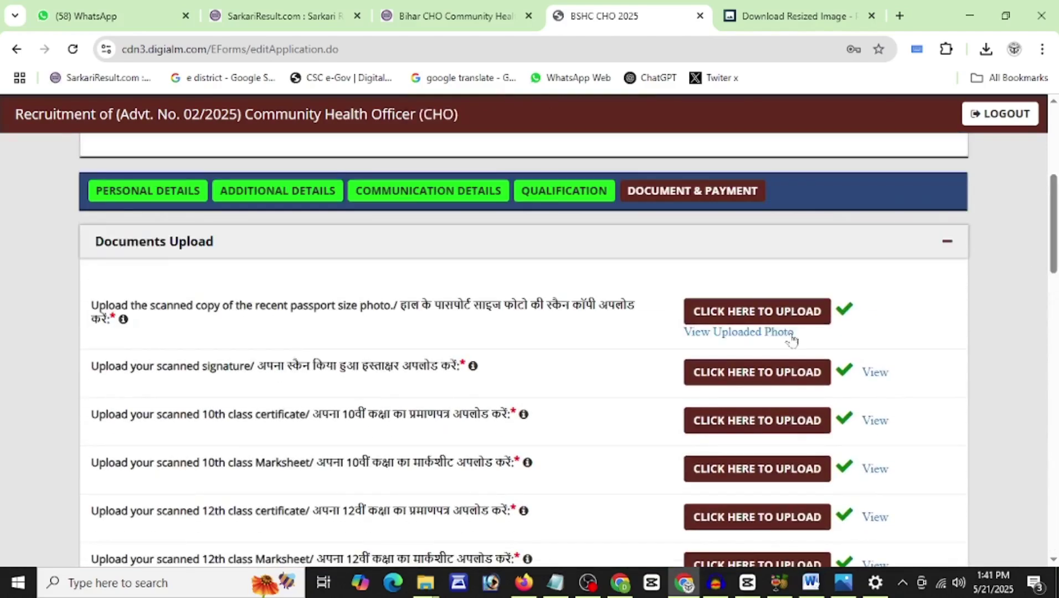
{"action": "left_click", "coordinate": [751, 334]}
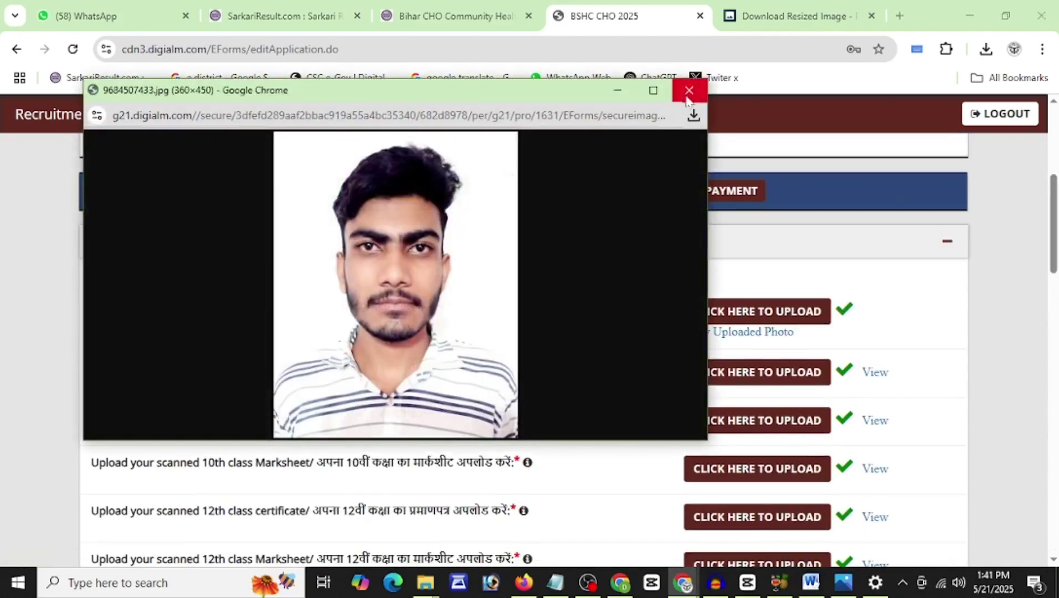
{"action": "left_click", "coordinate": [688, 91]}
{"action": "scroll", "coordinate": [801, 524], "scroll_direction": "down", "scroll_amount": 10}
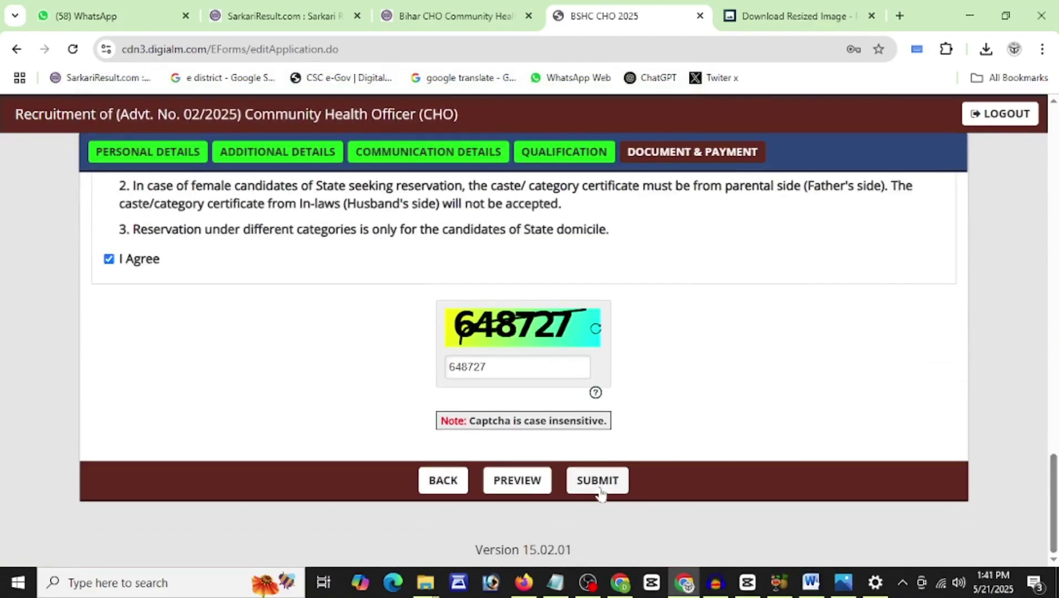
{"action": "left_click", "coordinate": [598, 481]}
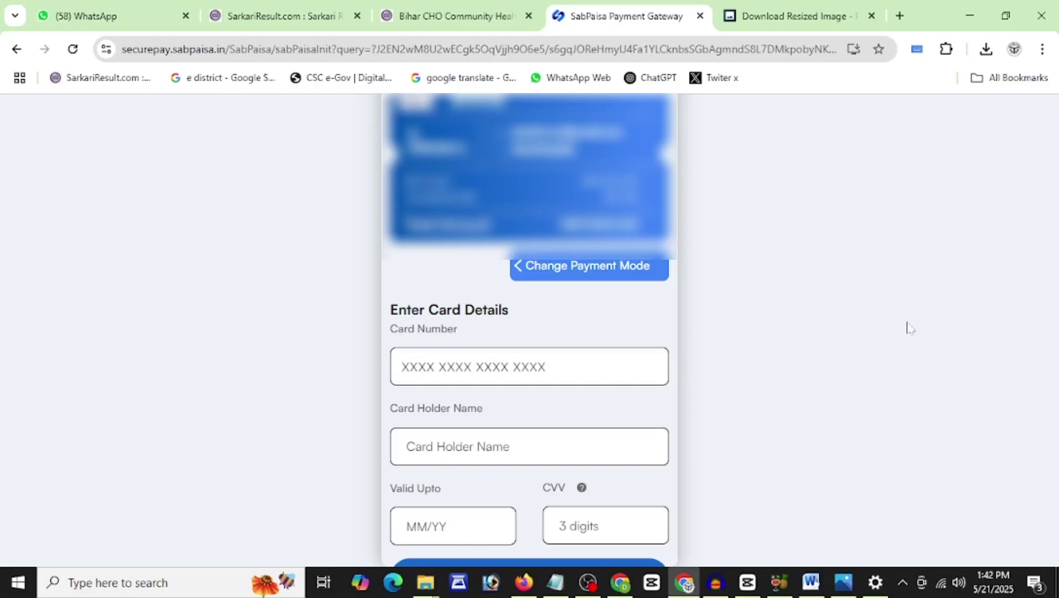
Go through the SabPaisa card holder, expiry and CVV fields and zoom out to show Proceed to Pay
{"action": "left_click", "coordinate": [529, 447]}
{"action": "left_click", "coordinate": [453, 526]}
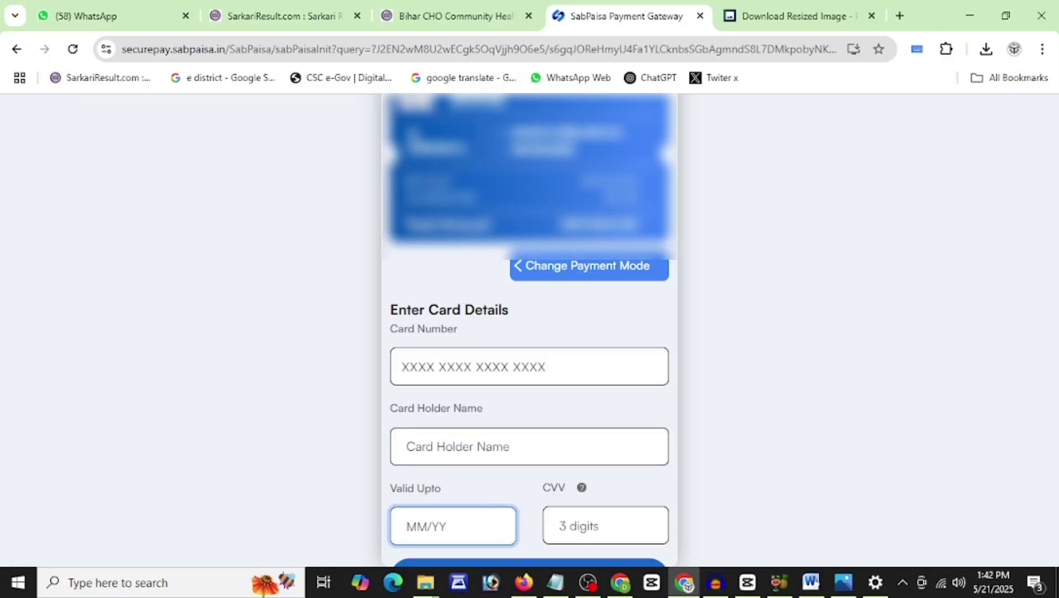
{"action": "left_click", "coordinate": [605, 526]}
{"action": "left_click", "coordinate": [812, 457]}
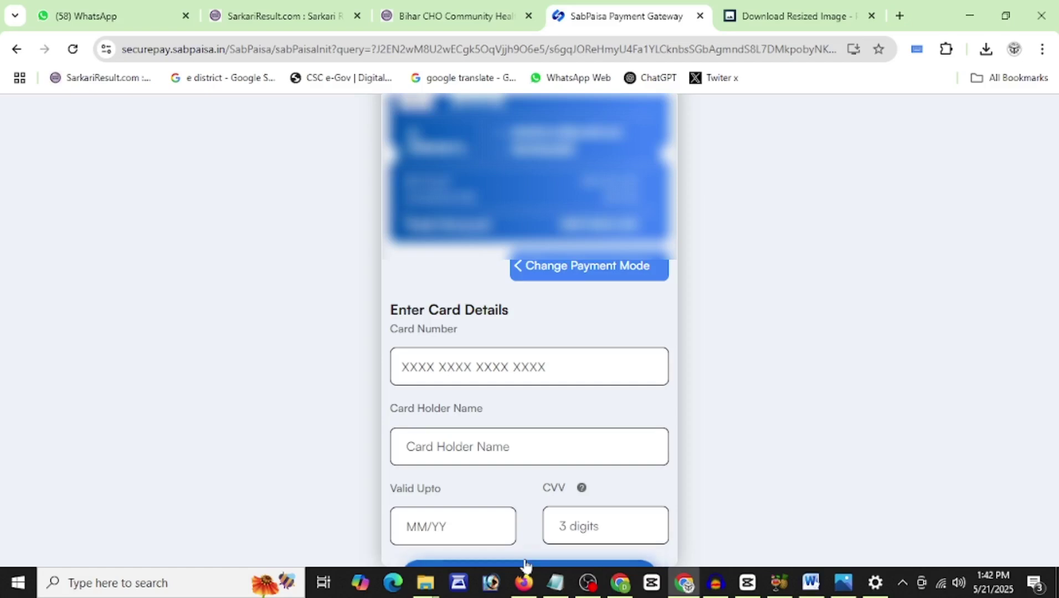
{"action": "key", "text": "ctrl+minus"}
{"action": "key", "text": "ctrl+minus"}
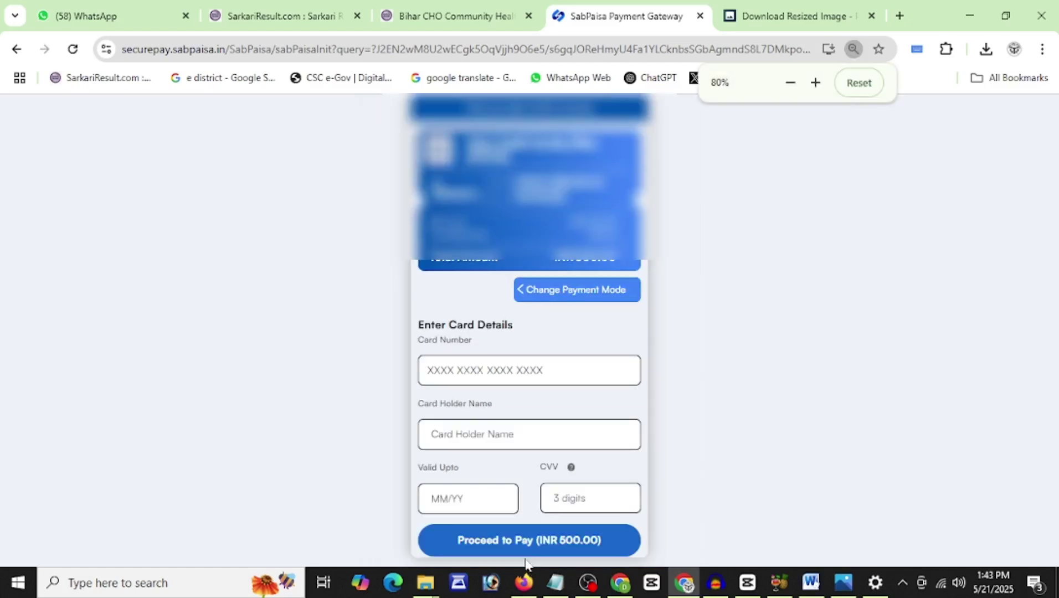